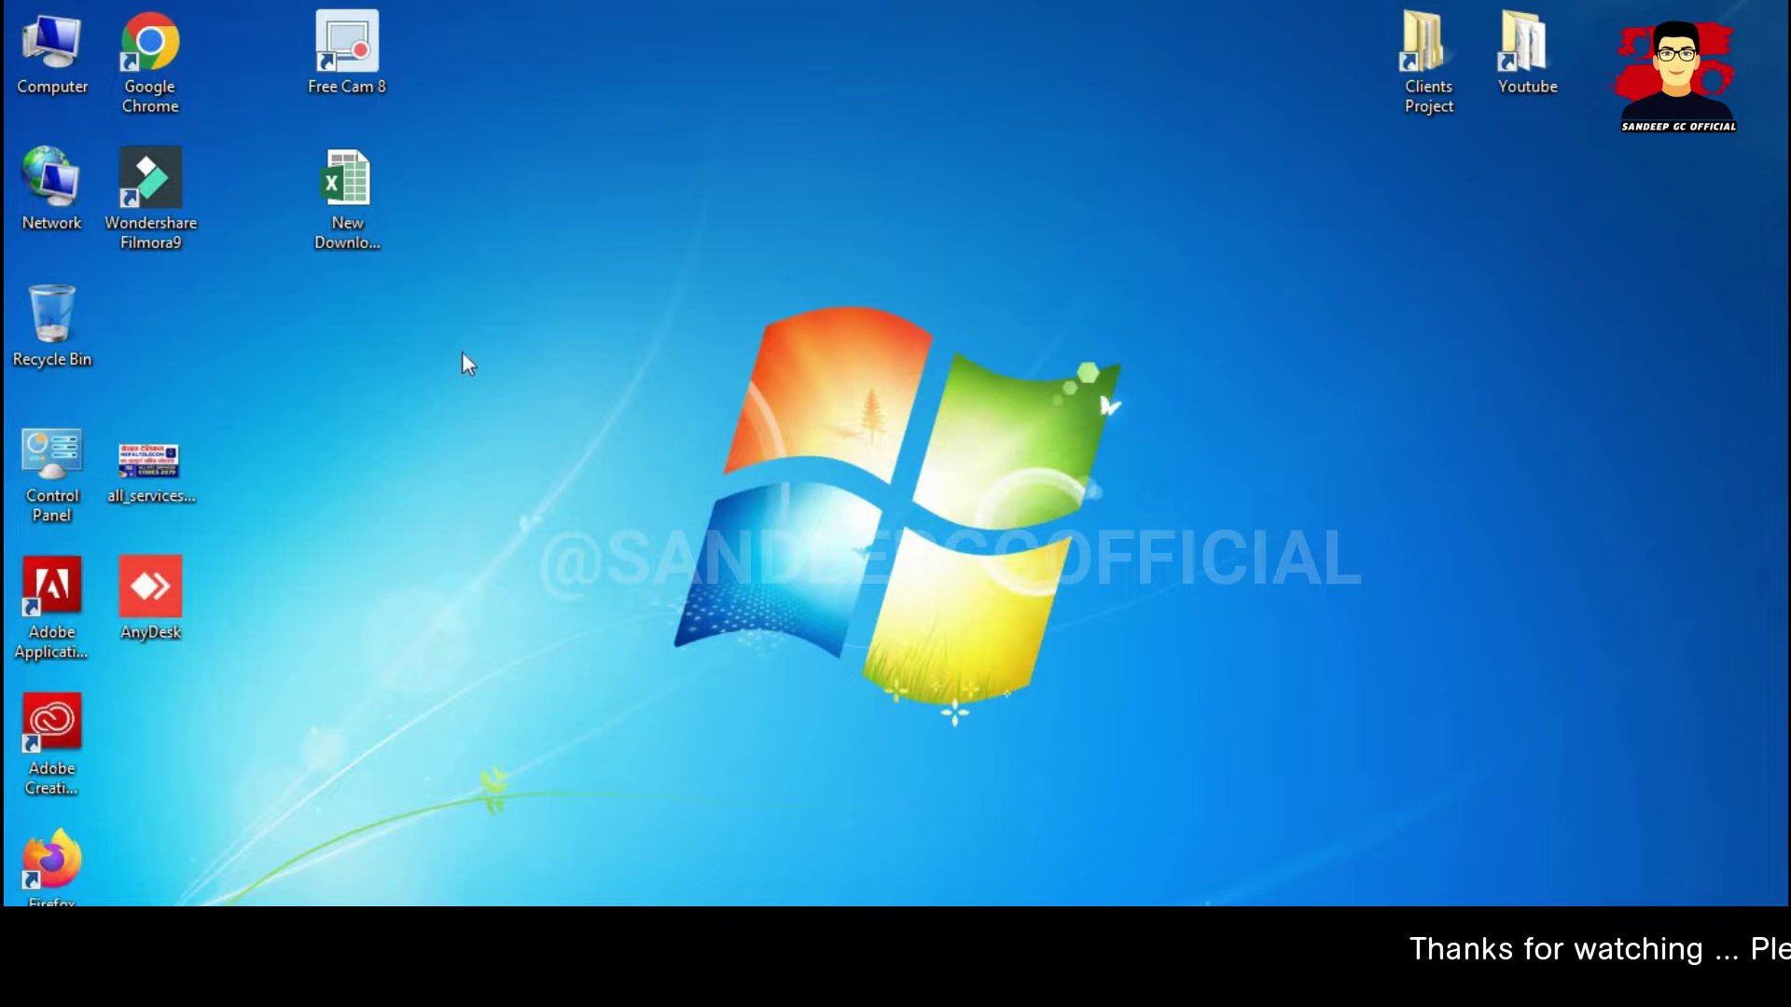
# Step: Try to open the New Download Links workbook from the desktop, dismissing the Office sign-in prompt, and close Excel
pyautogui.click(351, 248)
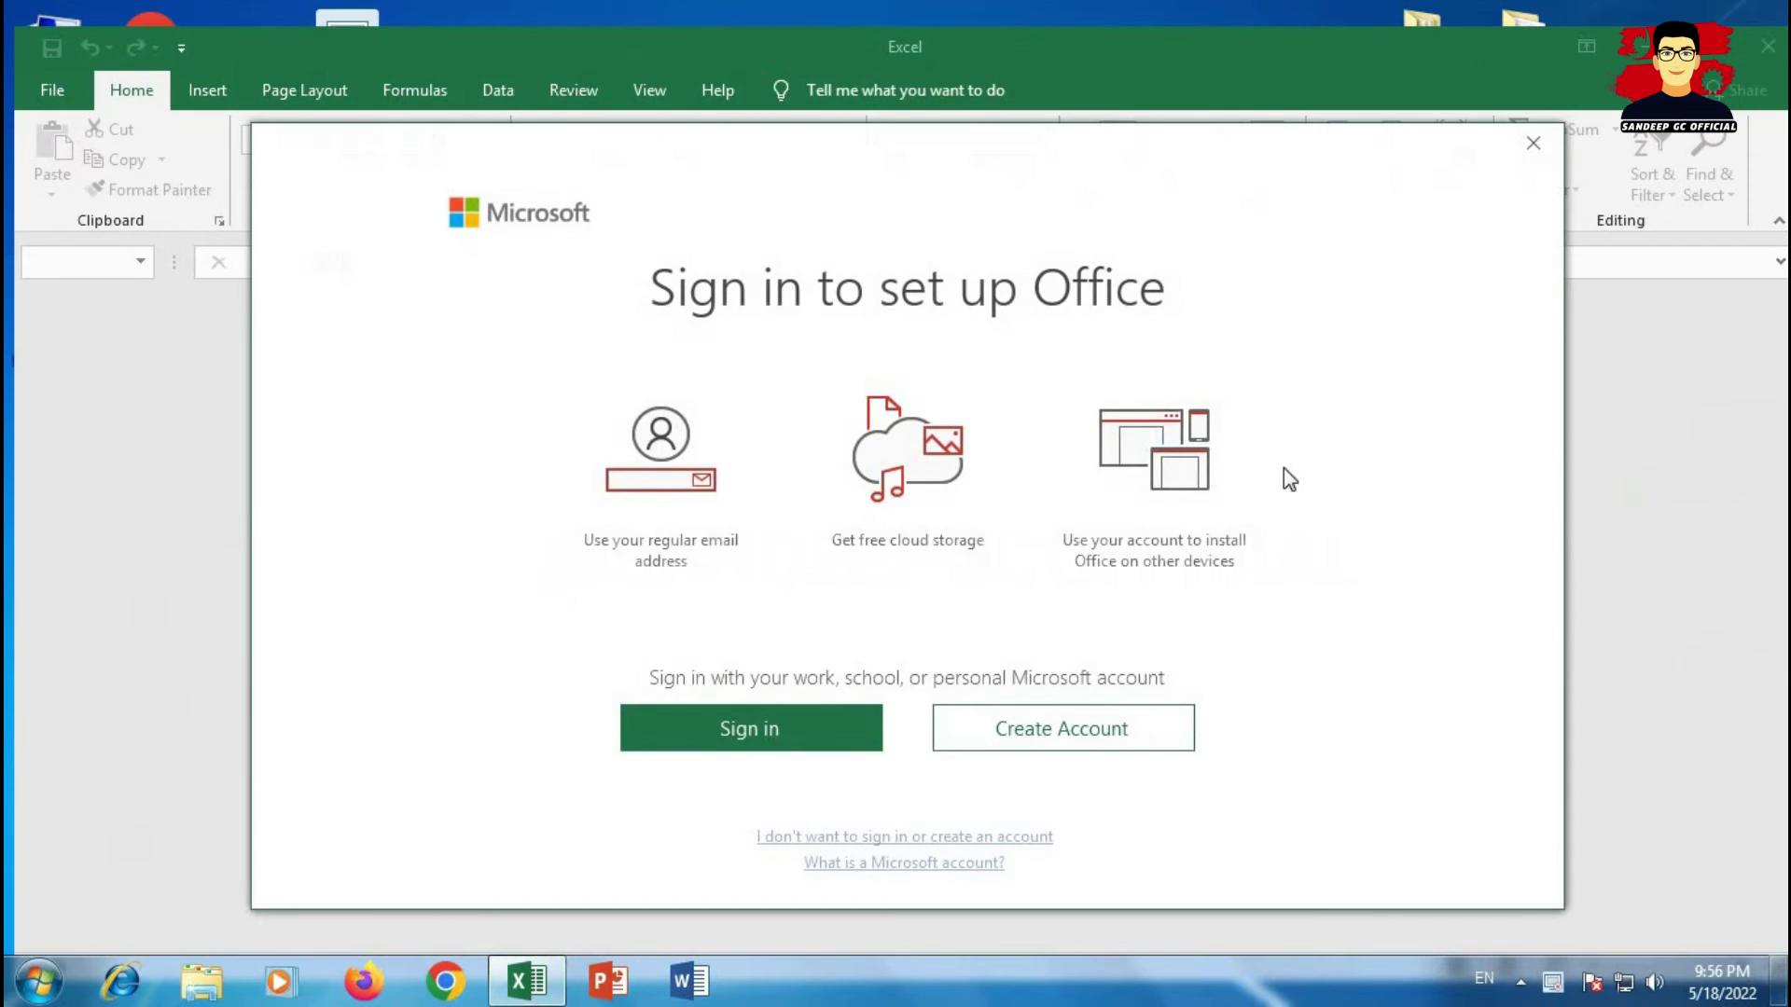
pyautogui.click(1529, 150)
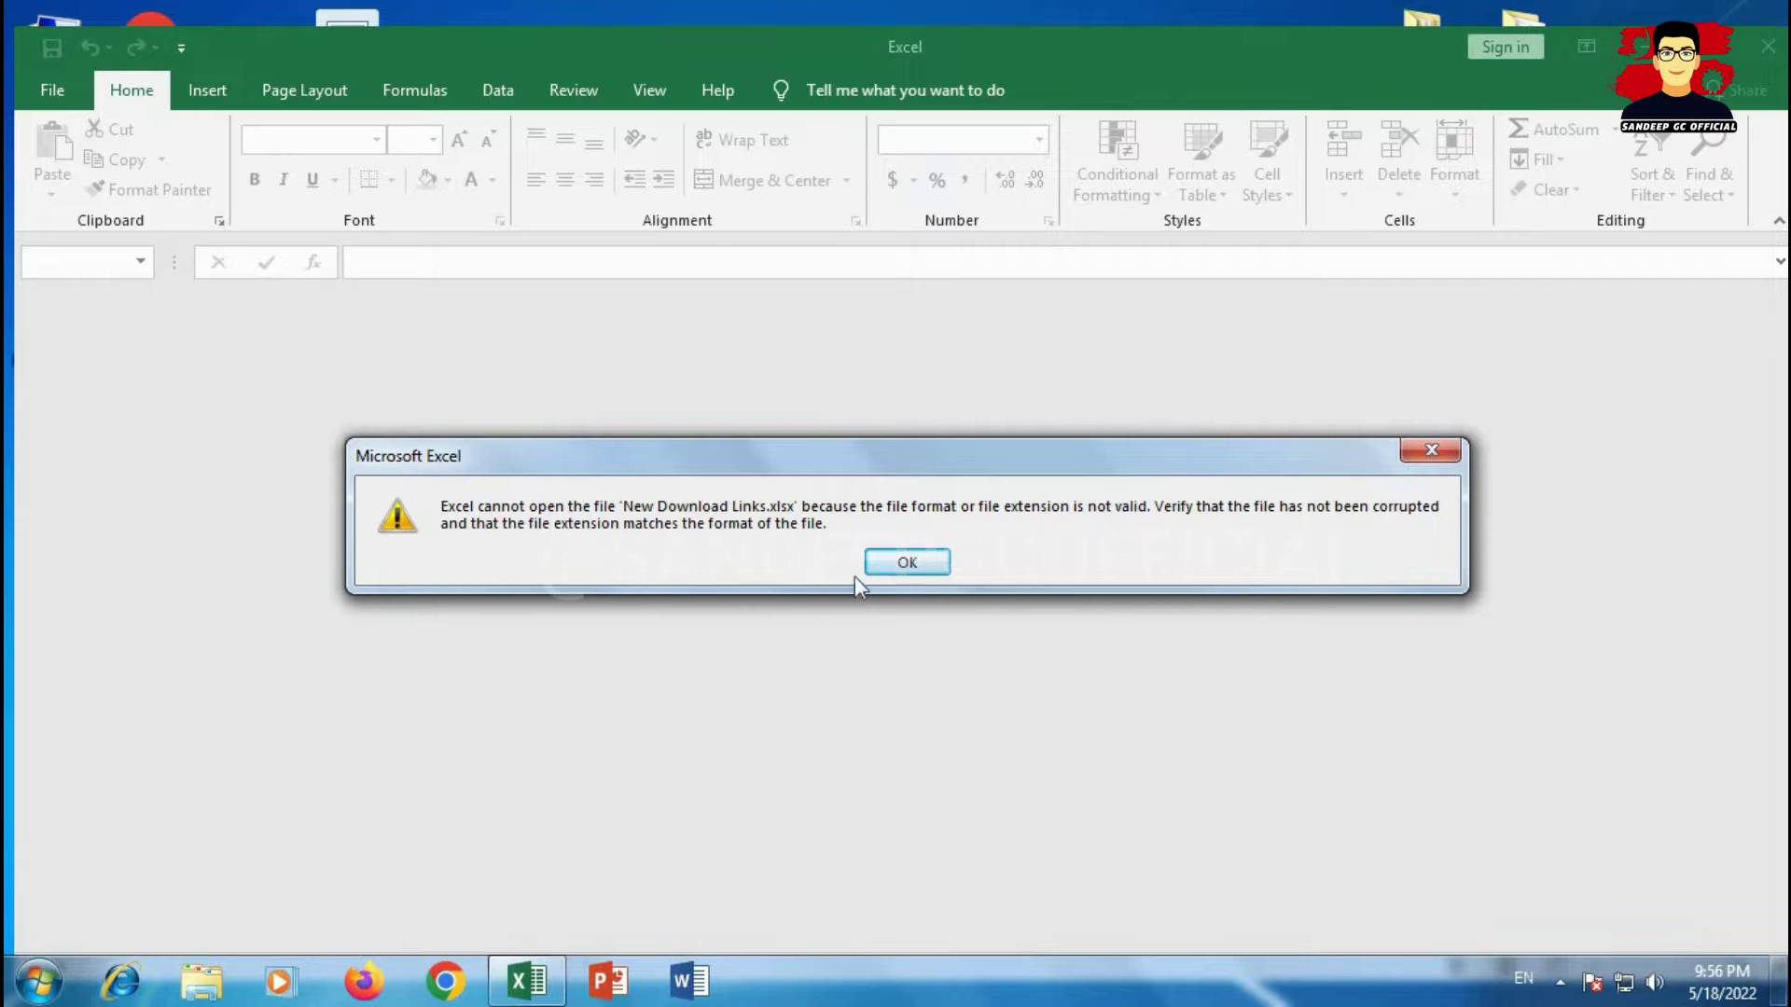
pyautogui.click(907, 562)
pyautogui.click(1765, 43)
pyautogui.rightClick(629, 356)
pyautogui.click(643, 369)
pyautogui.rightClick(640, 324)
pyautogui.click(690, 392)
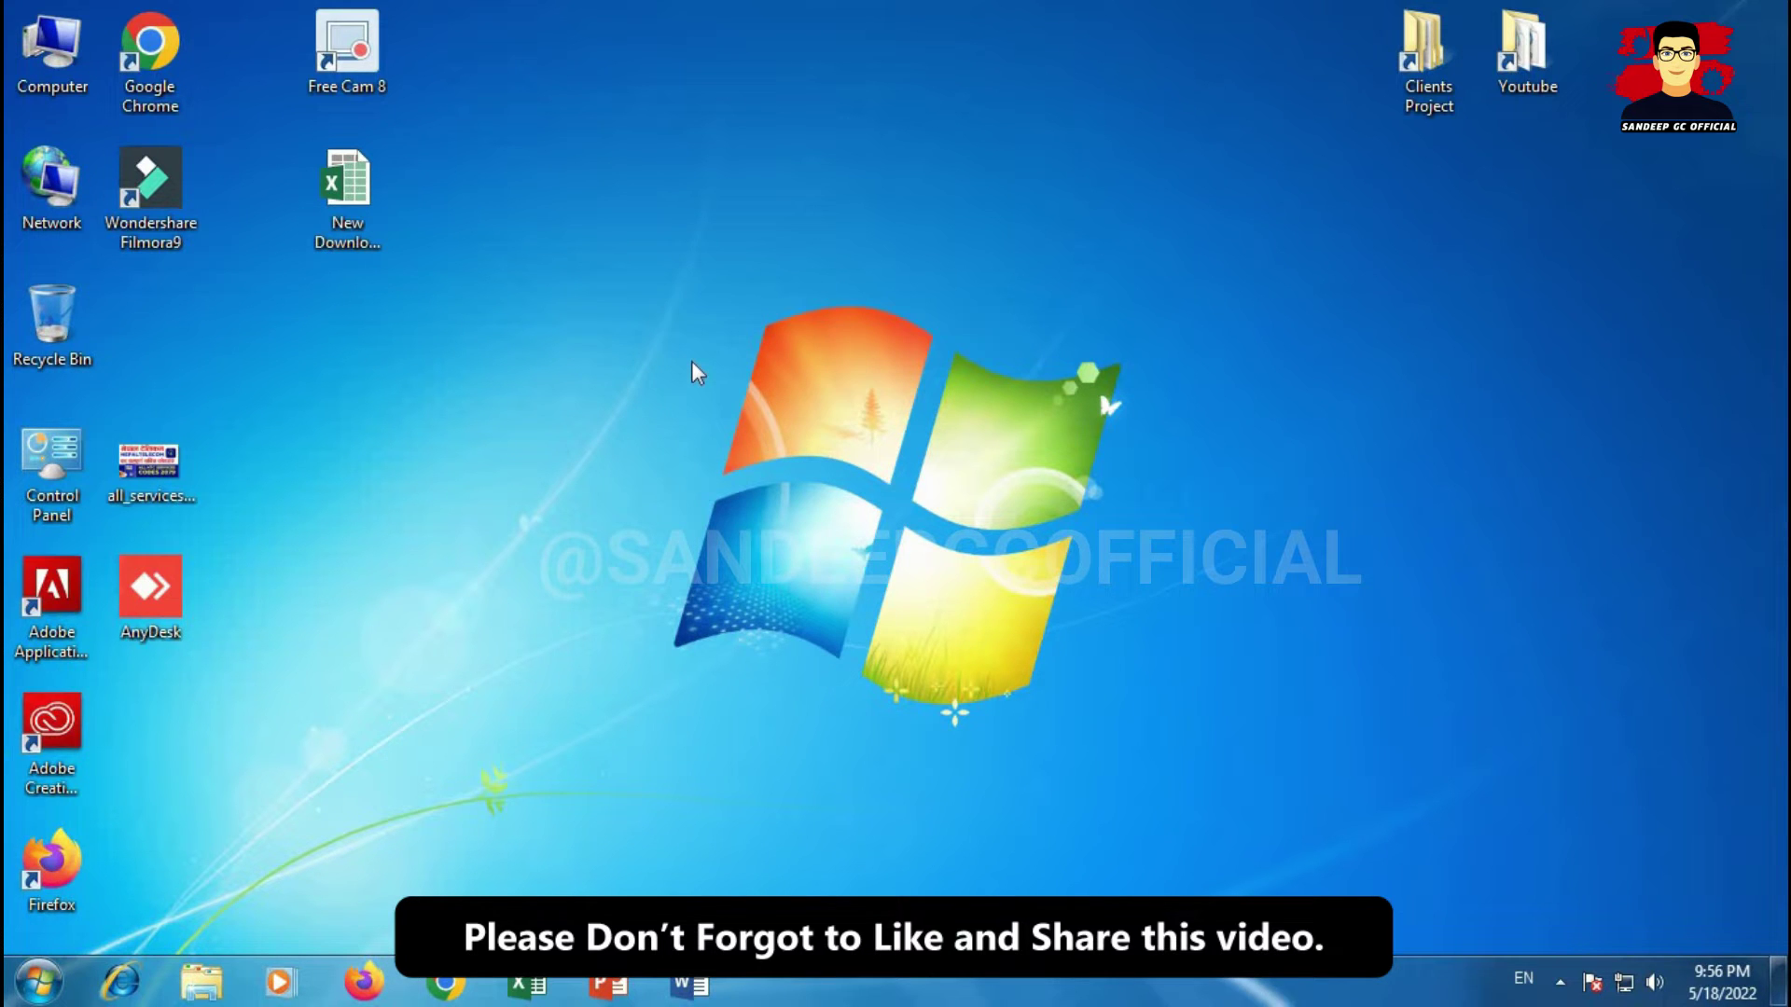
pyautogui.rightClick(766, 289)
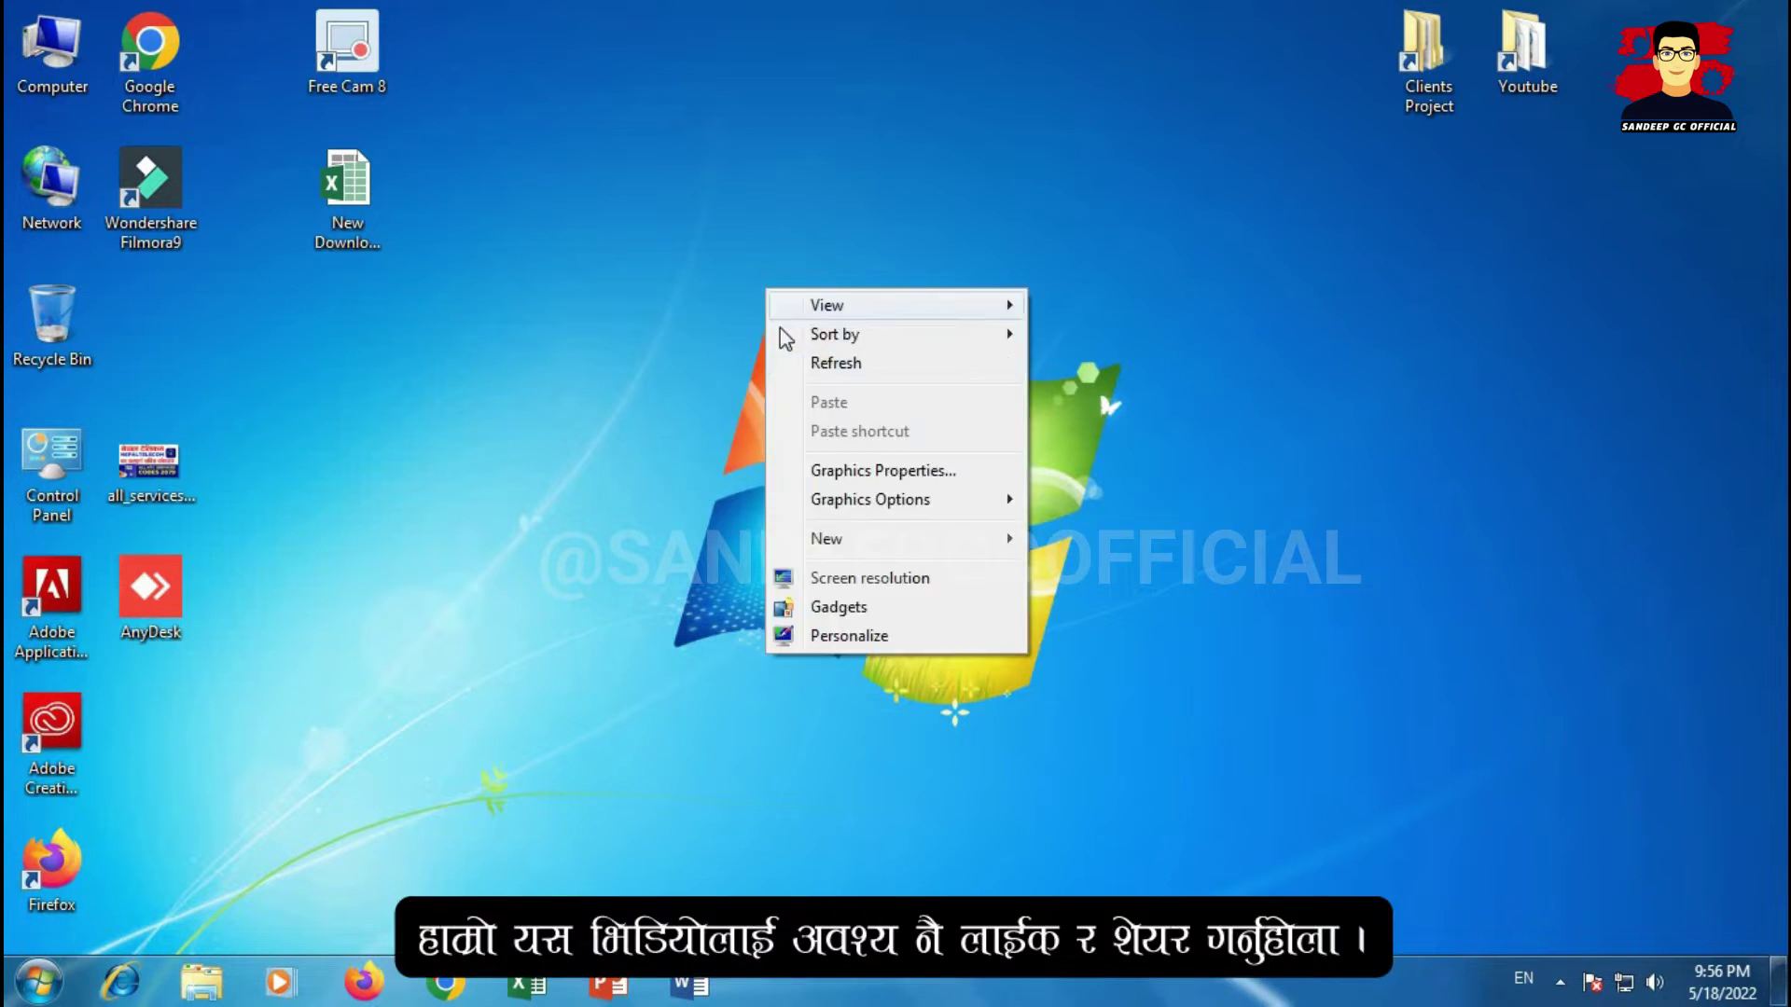
pyautogui.click(808, 366)
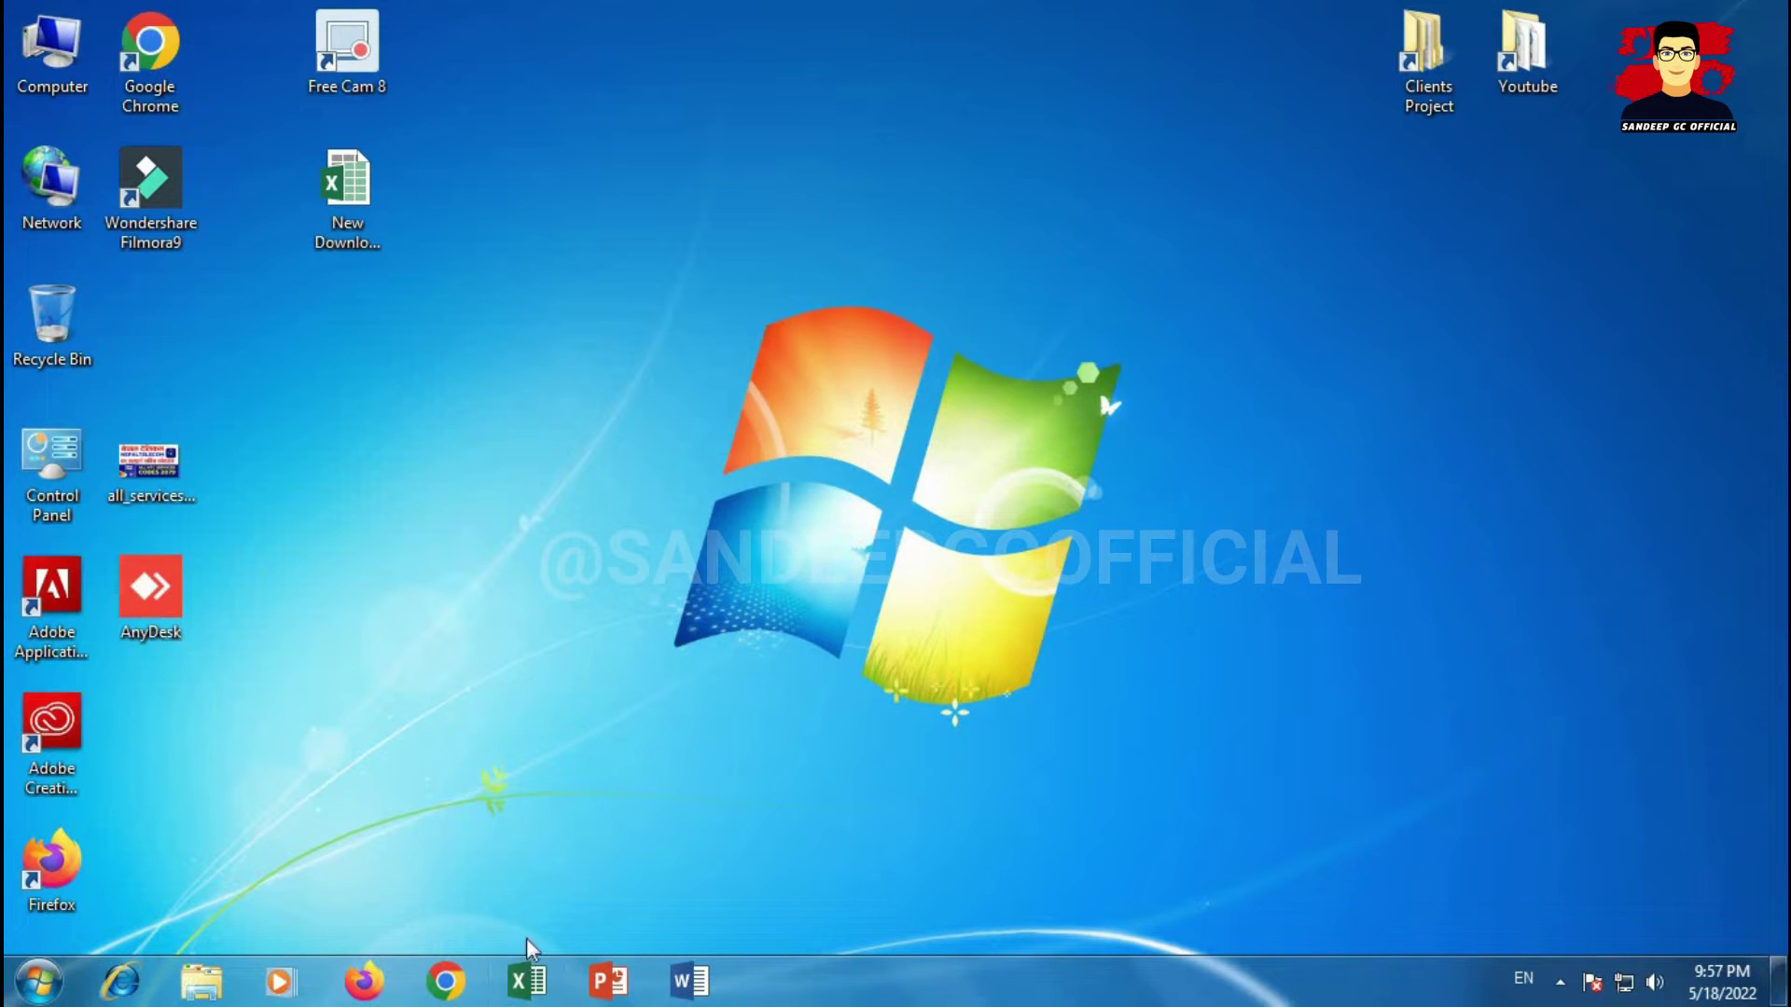
pyautogui.rightClick(493, 485)
pyautogui.click(560, 561)
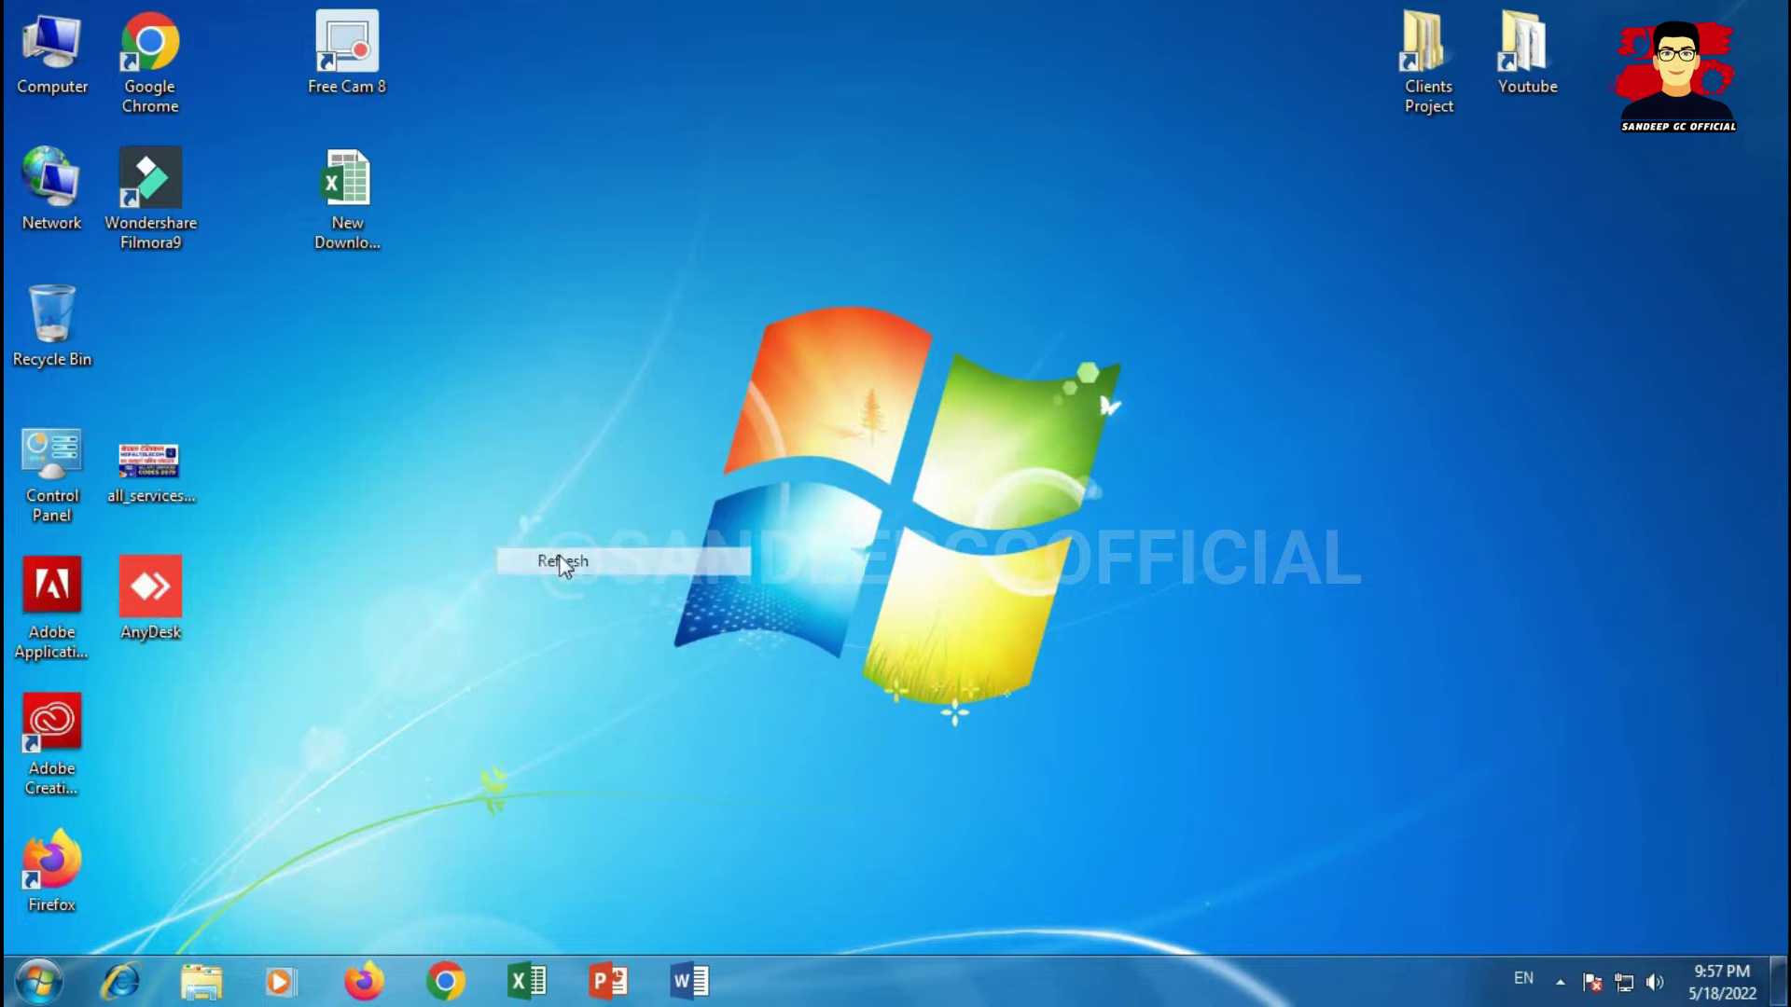
pyautogui.rightClick(603, 468)
pyautogui.click(650, 546)
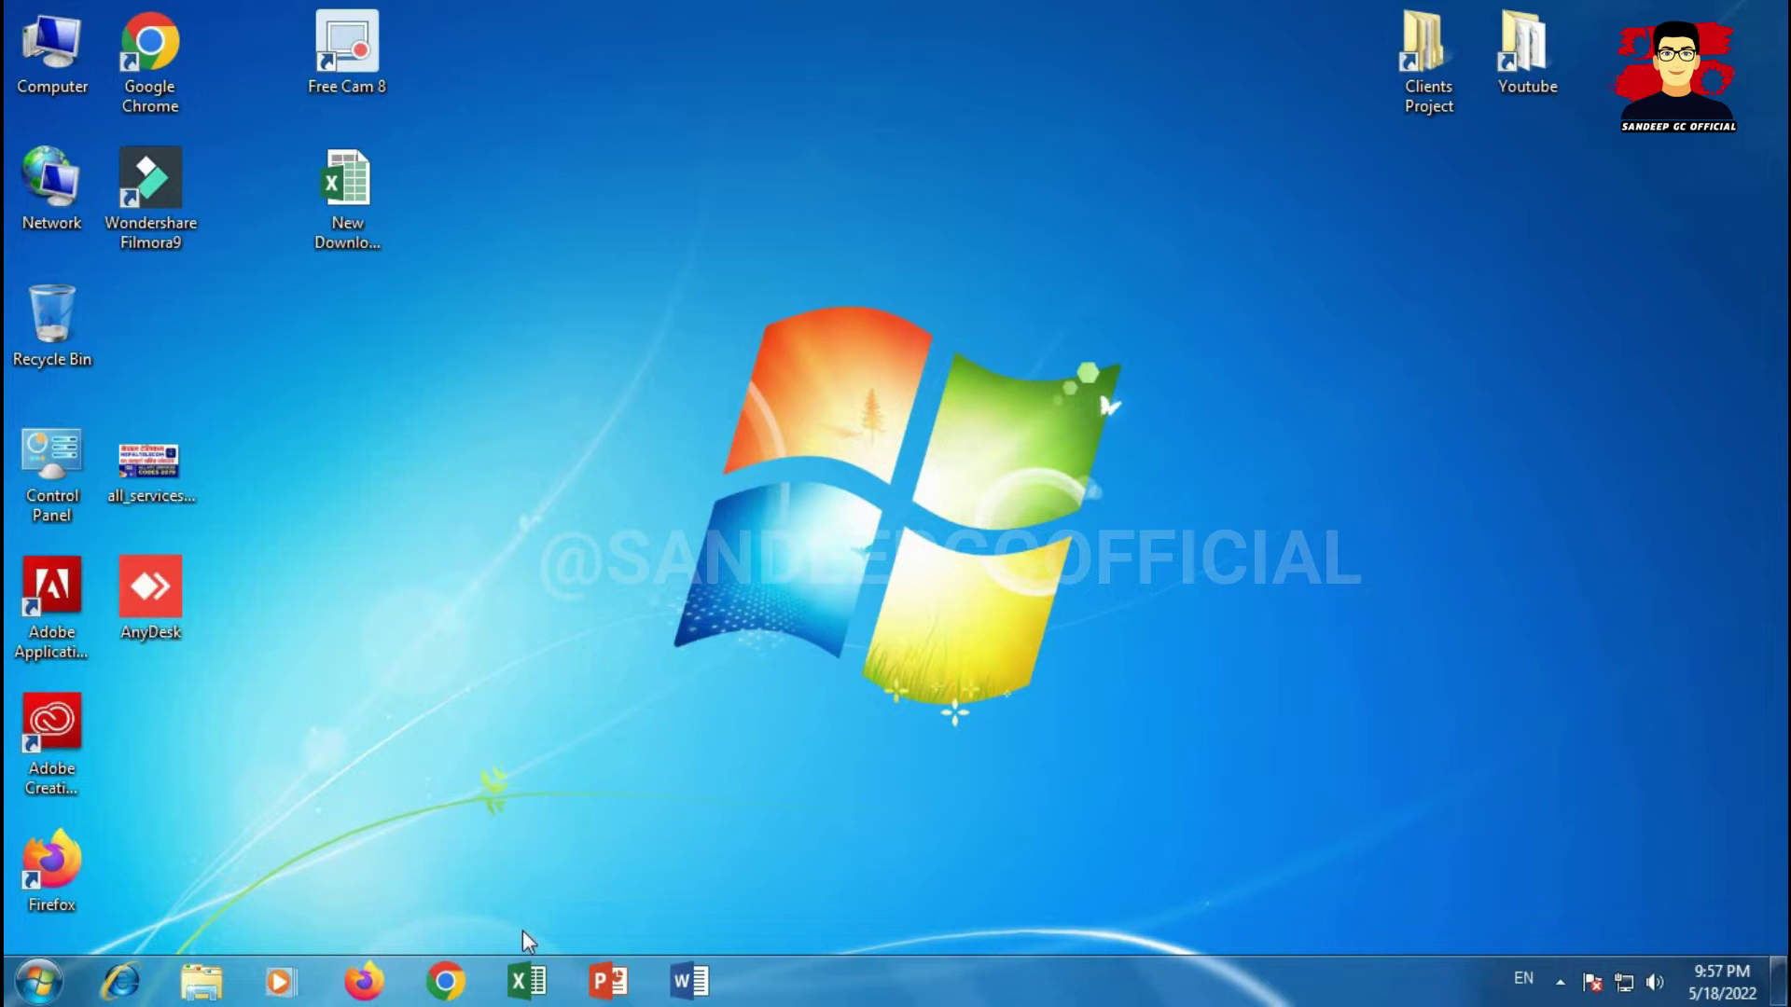
# Step: Start Excel on its own and dismiss the Office sign-in prompt
pyautogui.click(536, 984)
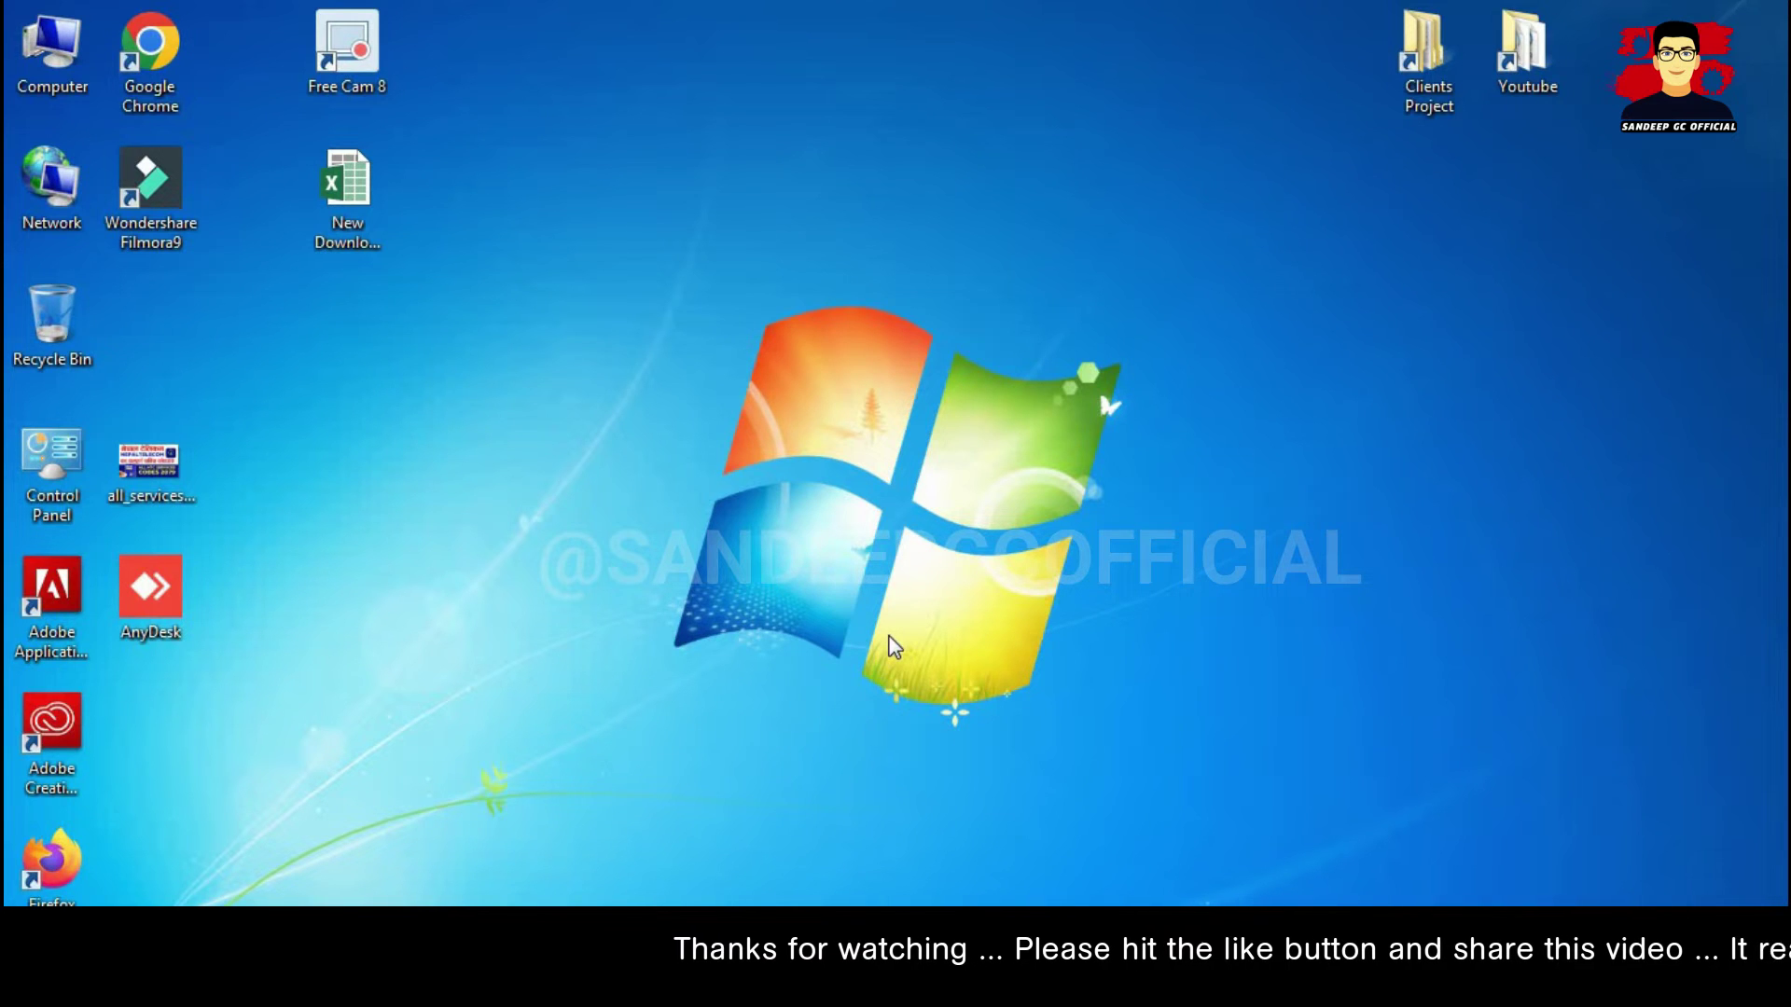
pyautogui.rightClick(1003, 474)
pyautogui.click(1087, 551)
pyautogui.rightClick(1090, 403)
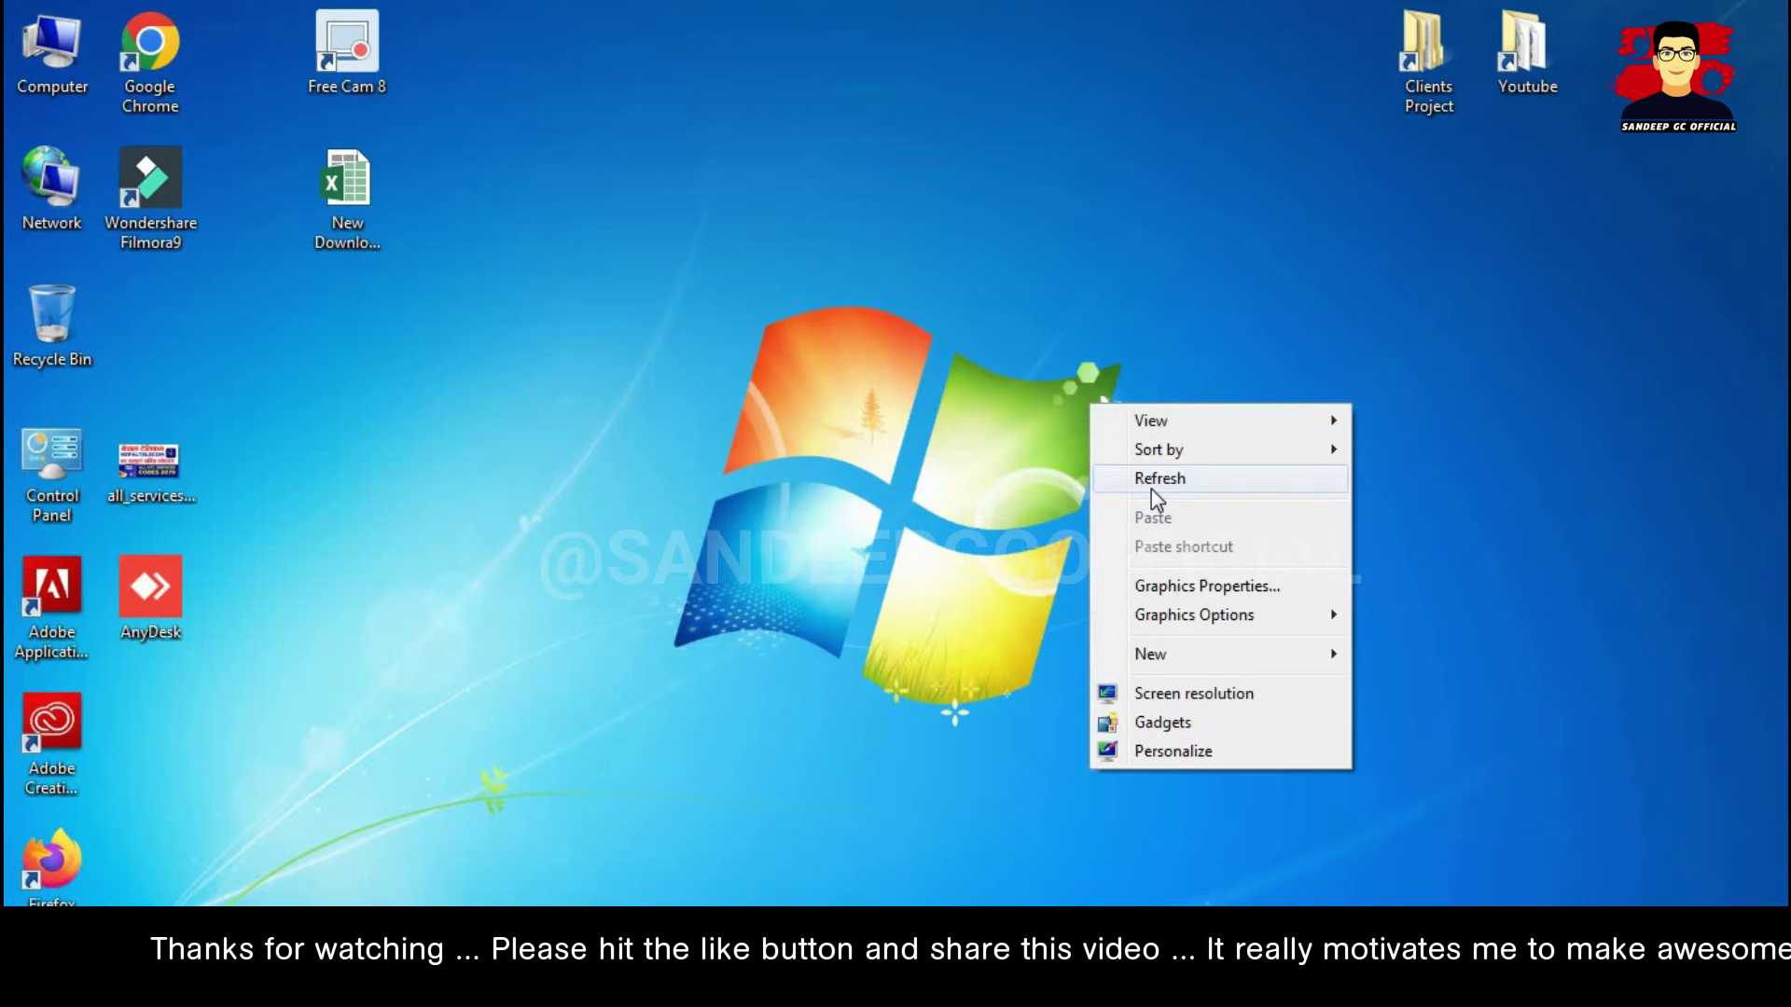
pyautogui.click(1151, 489)
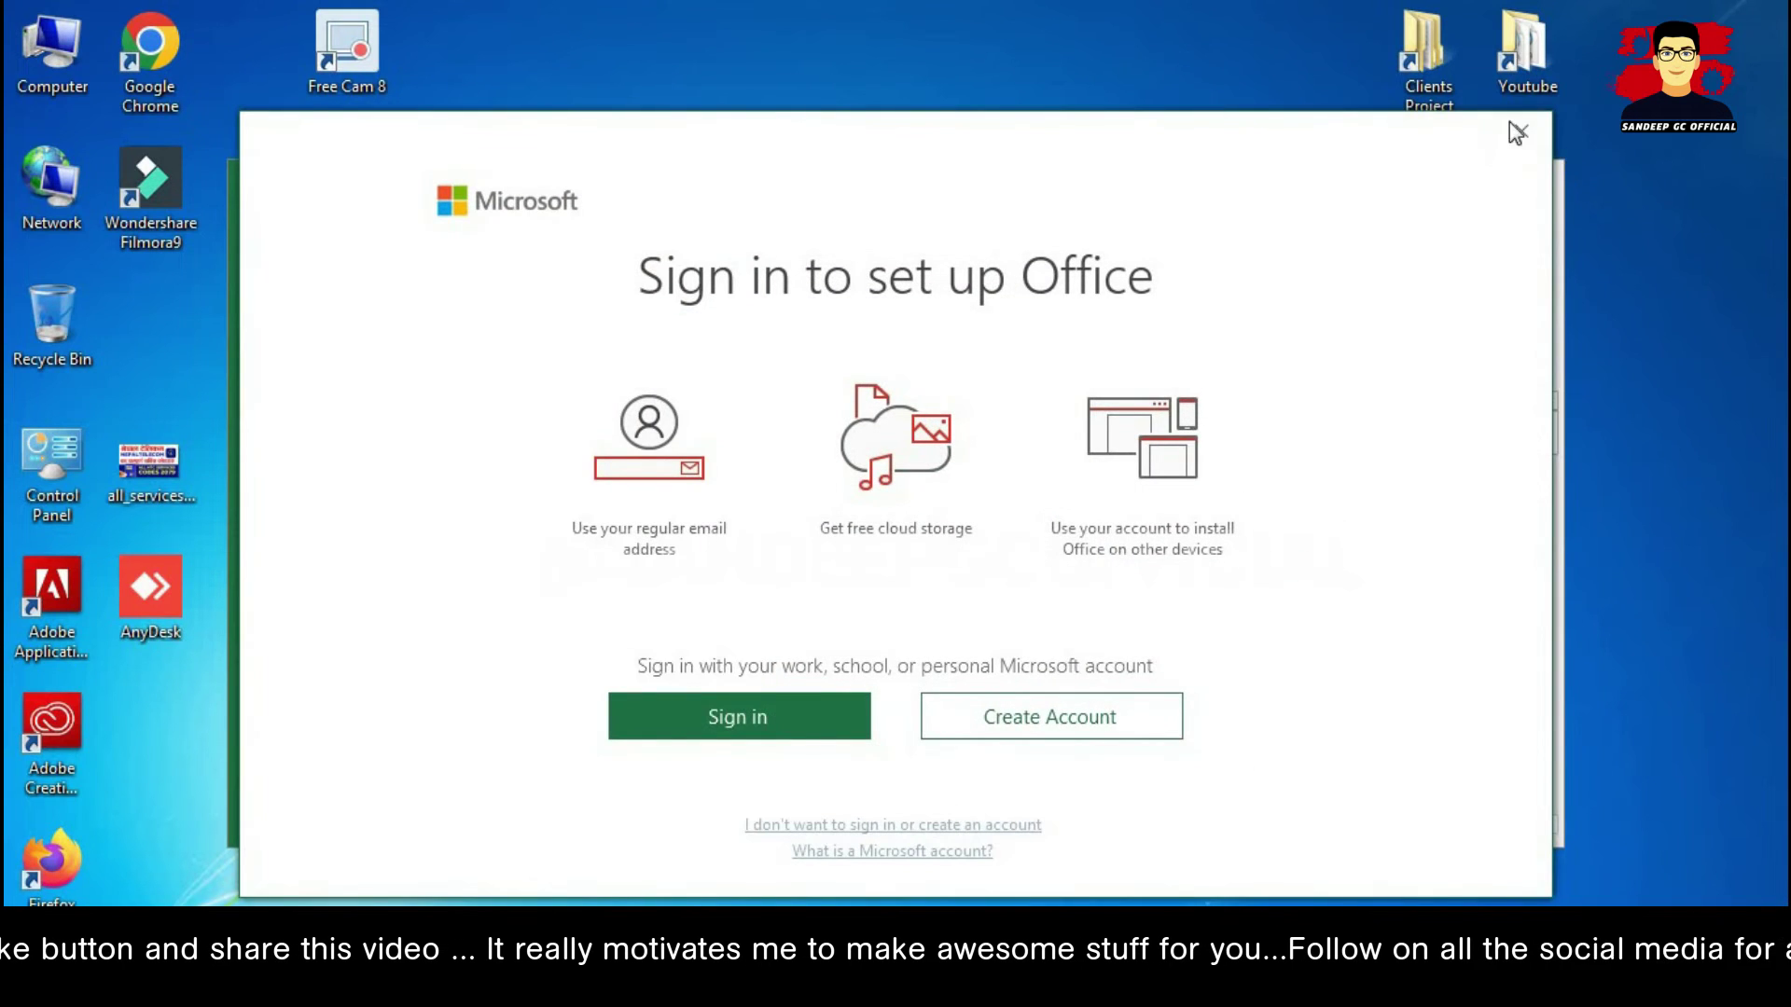
pyautogui.click(1495, 140)
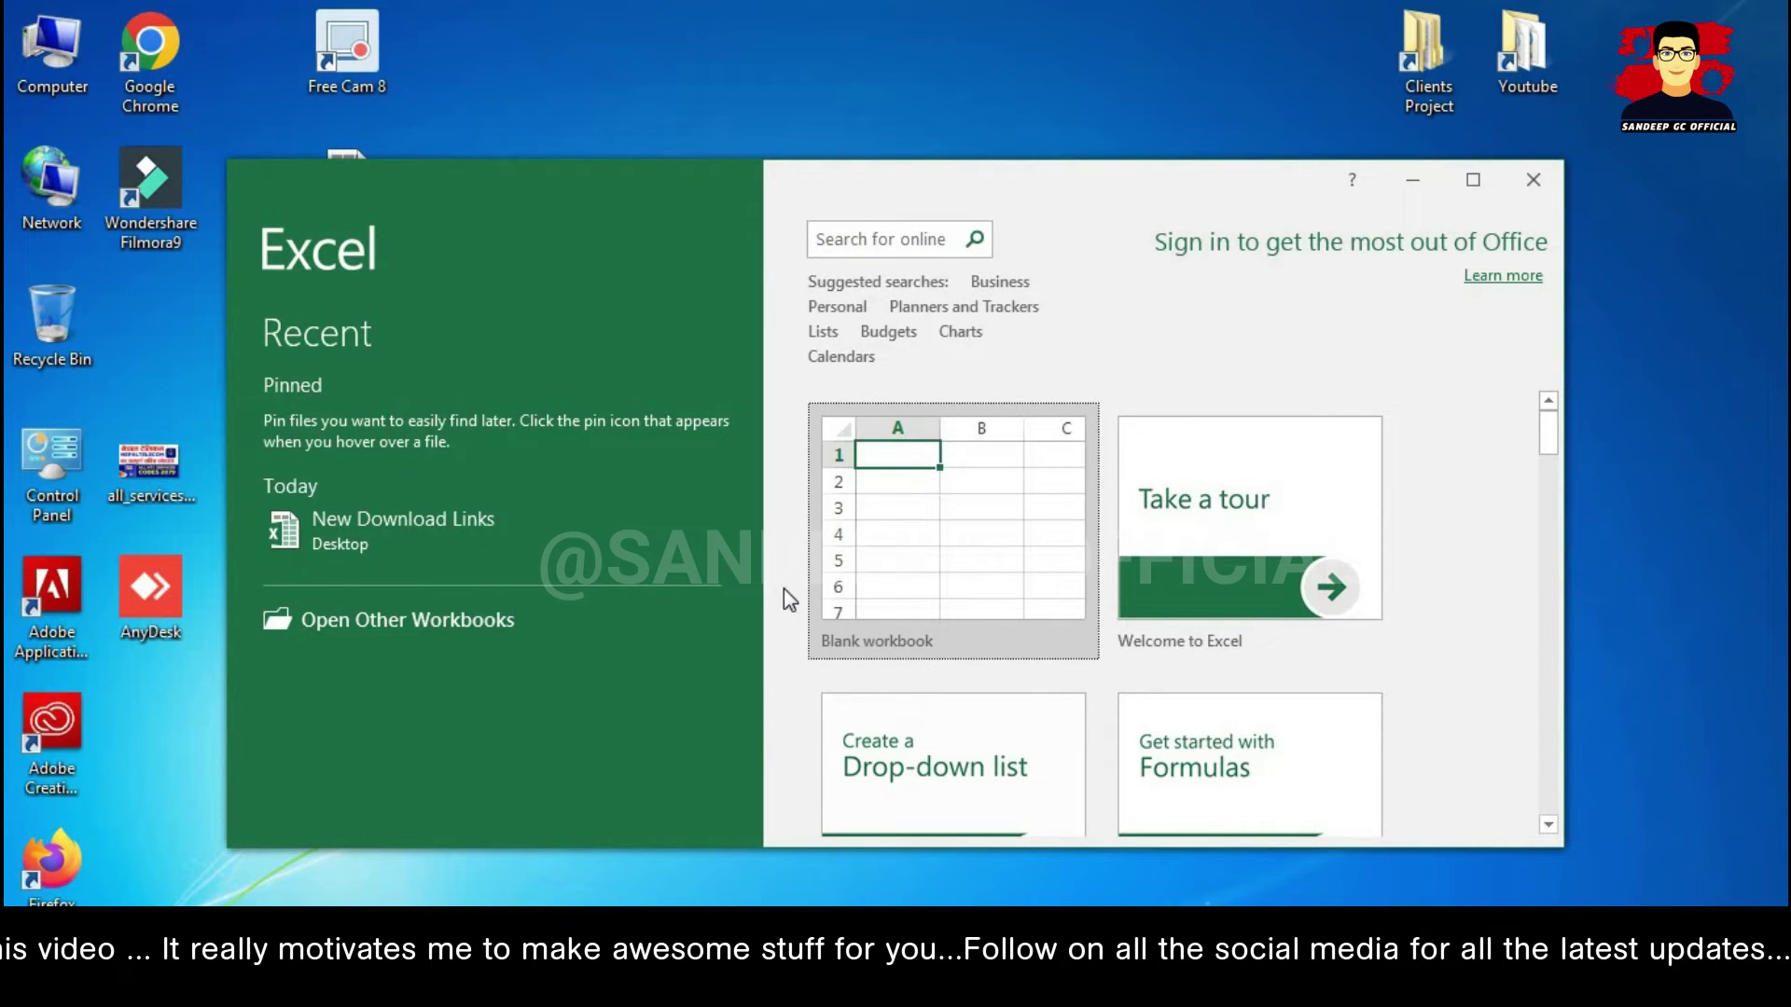
# Step: Browse for other workbooks to open and select New Download Links in the Desktop folder
pyautogui.click(408, 634)
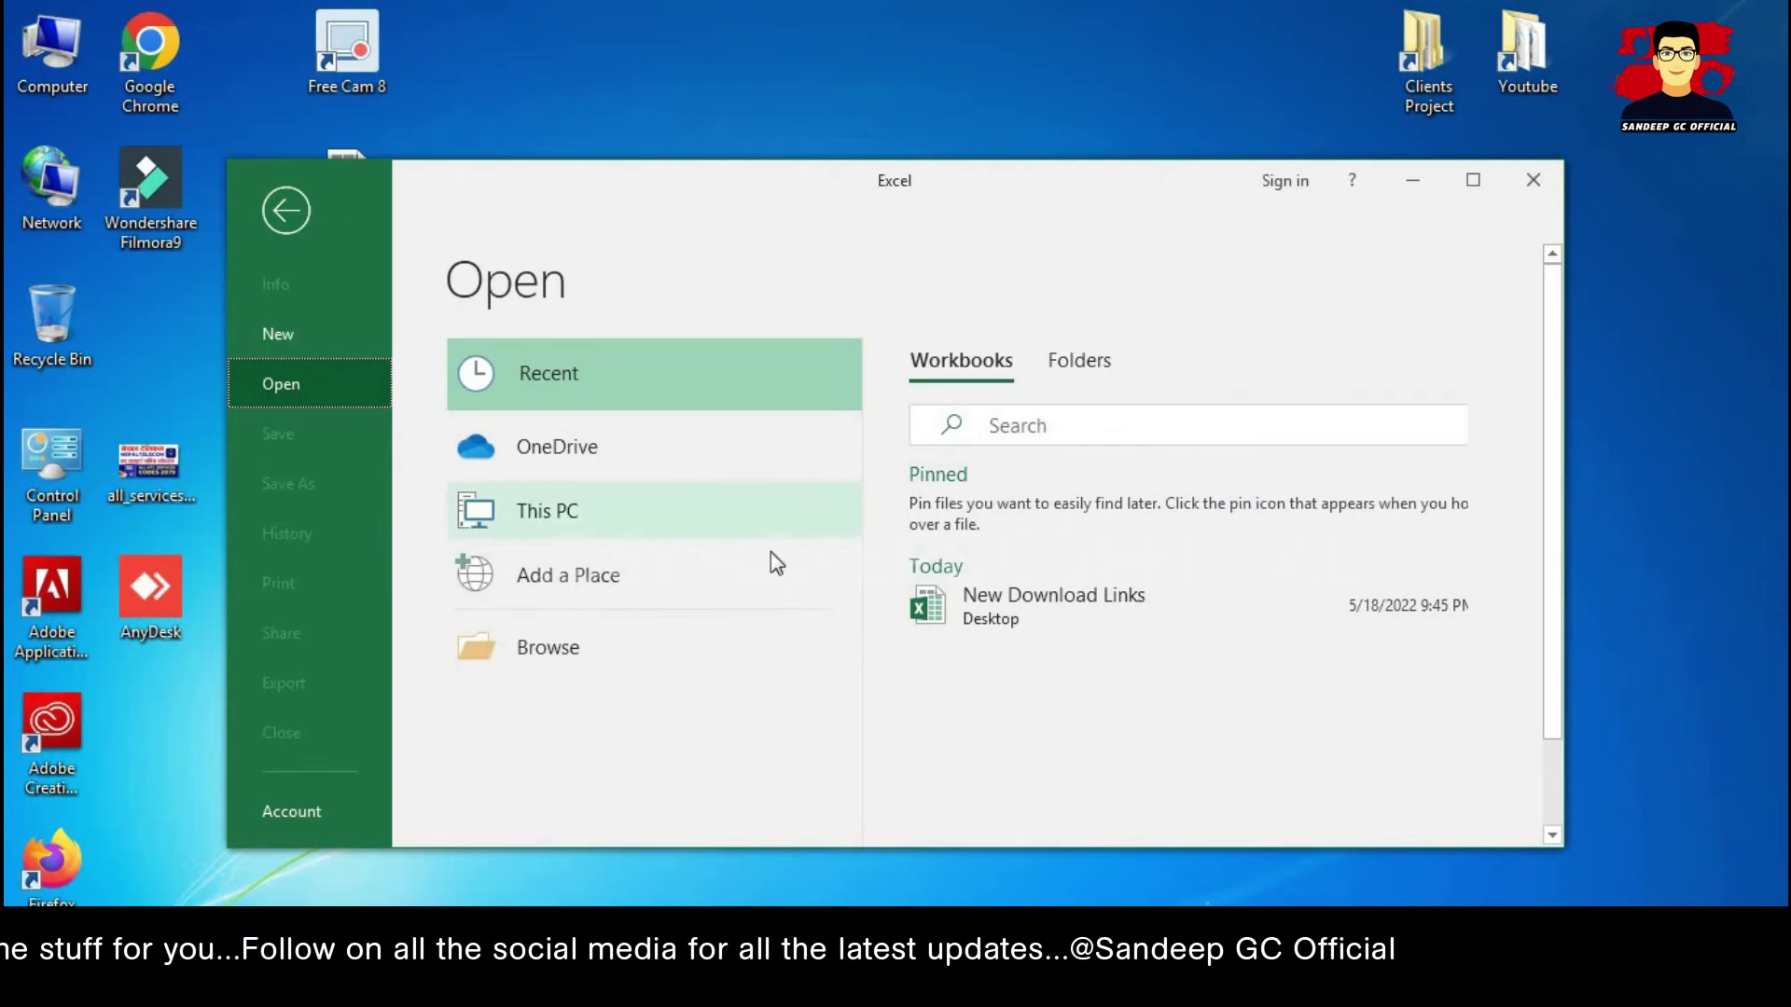
pyautogui.click(592, 653)
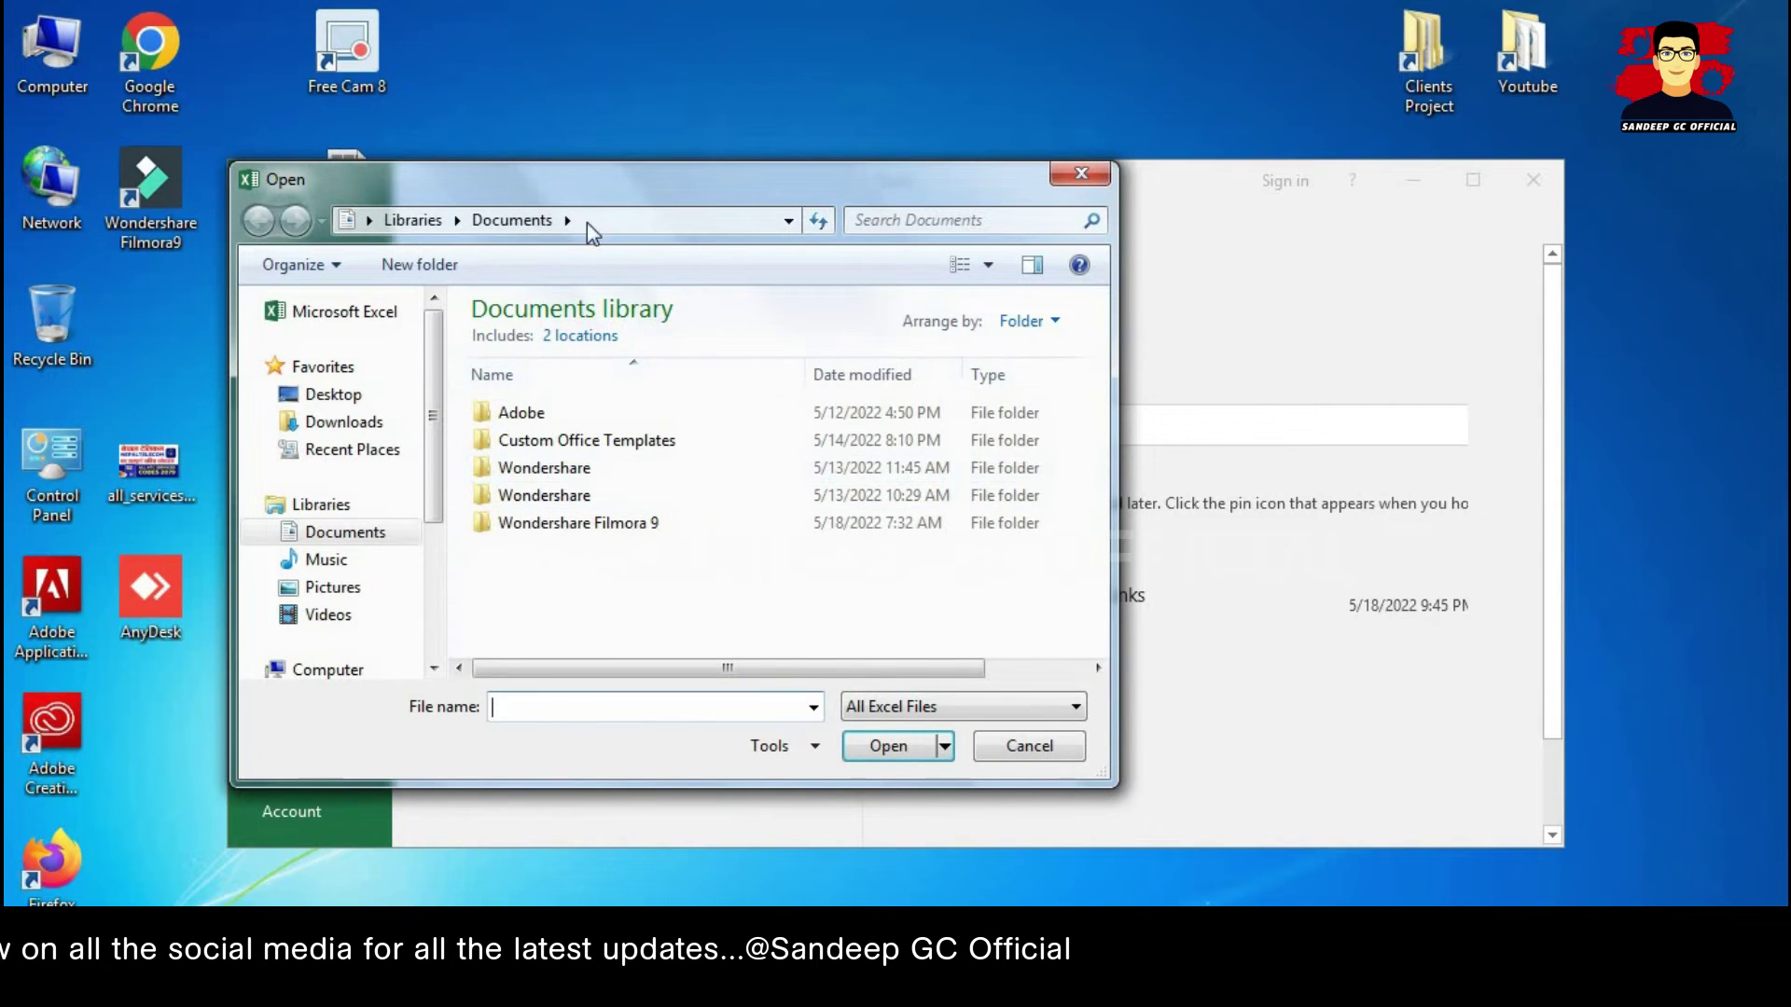
pyautogui.doubleClick(602, 183)
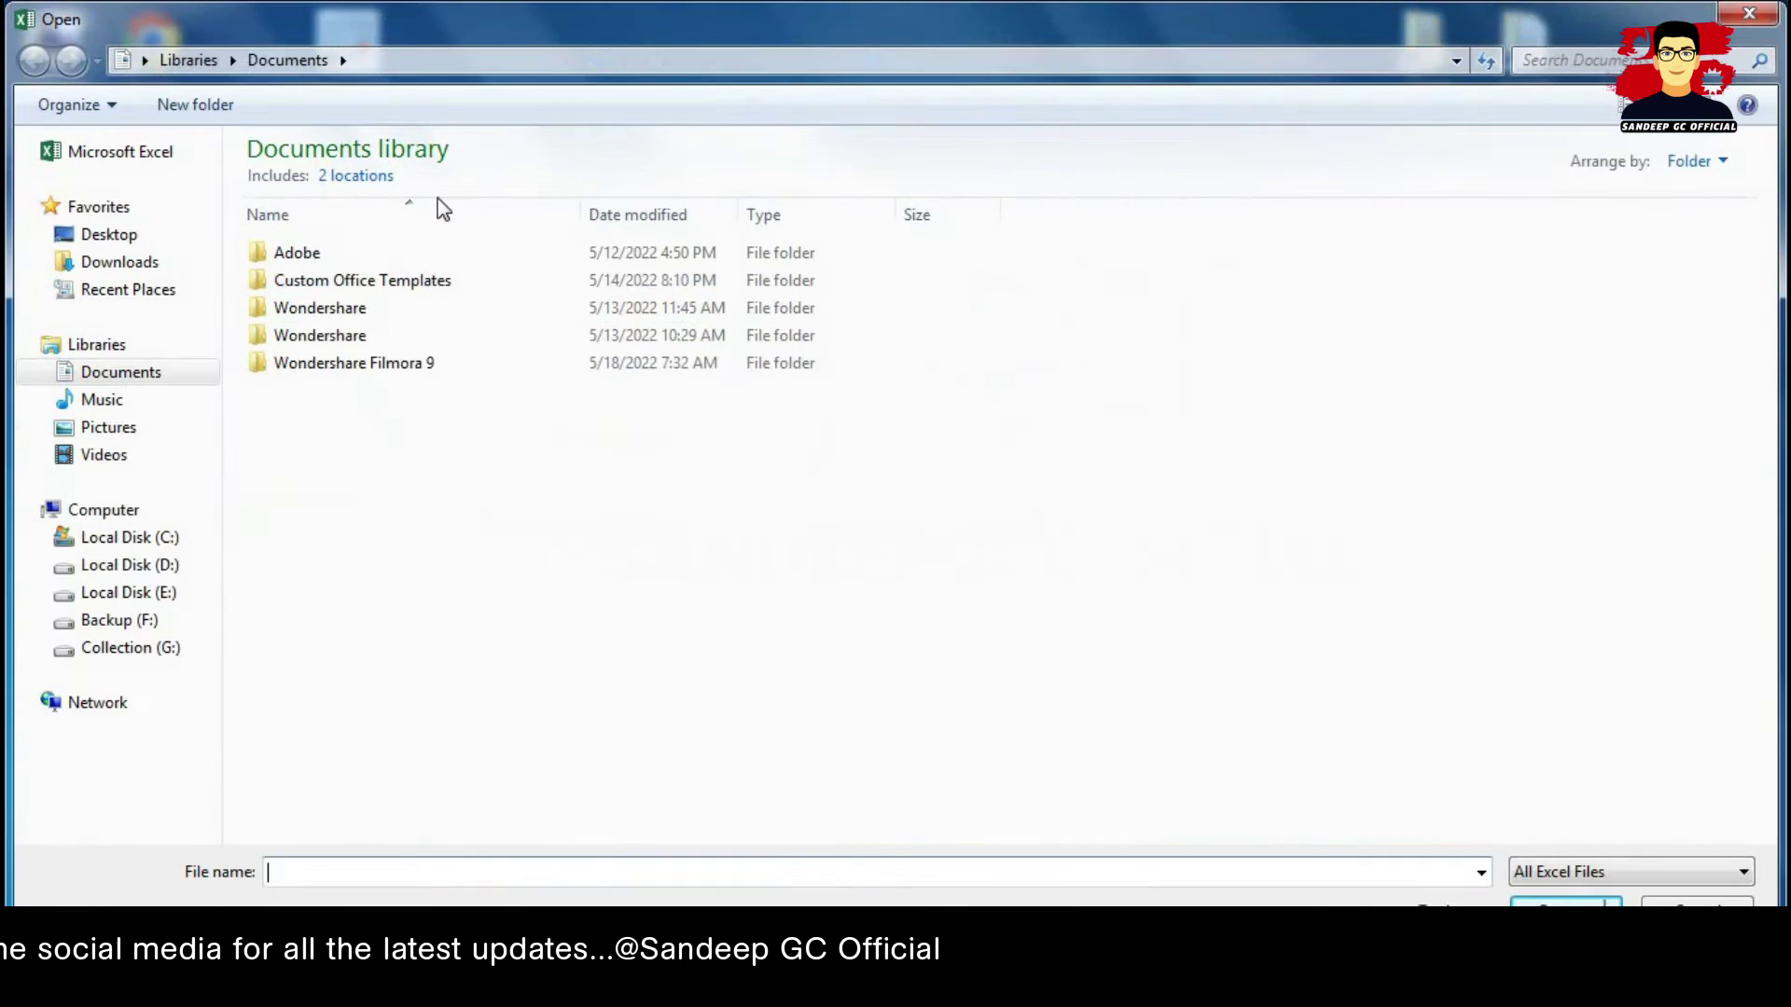
pyautogui.click(110, 235)
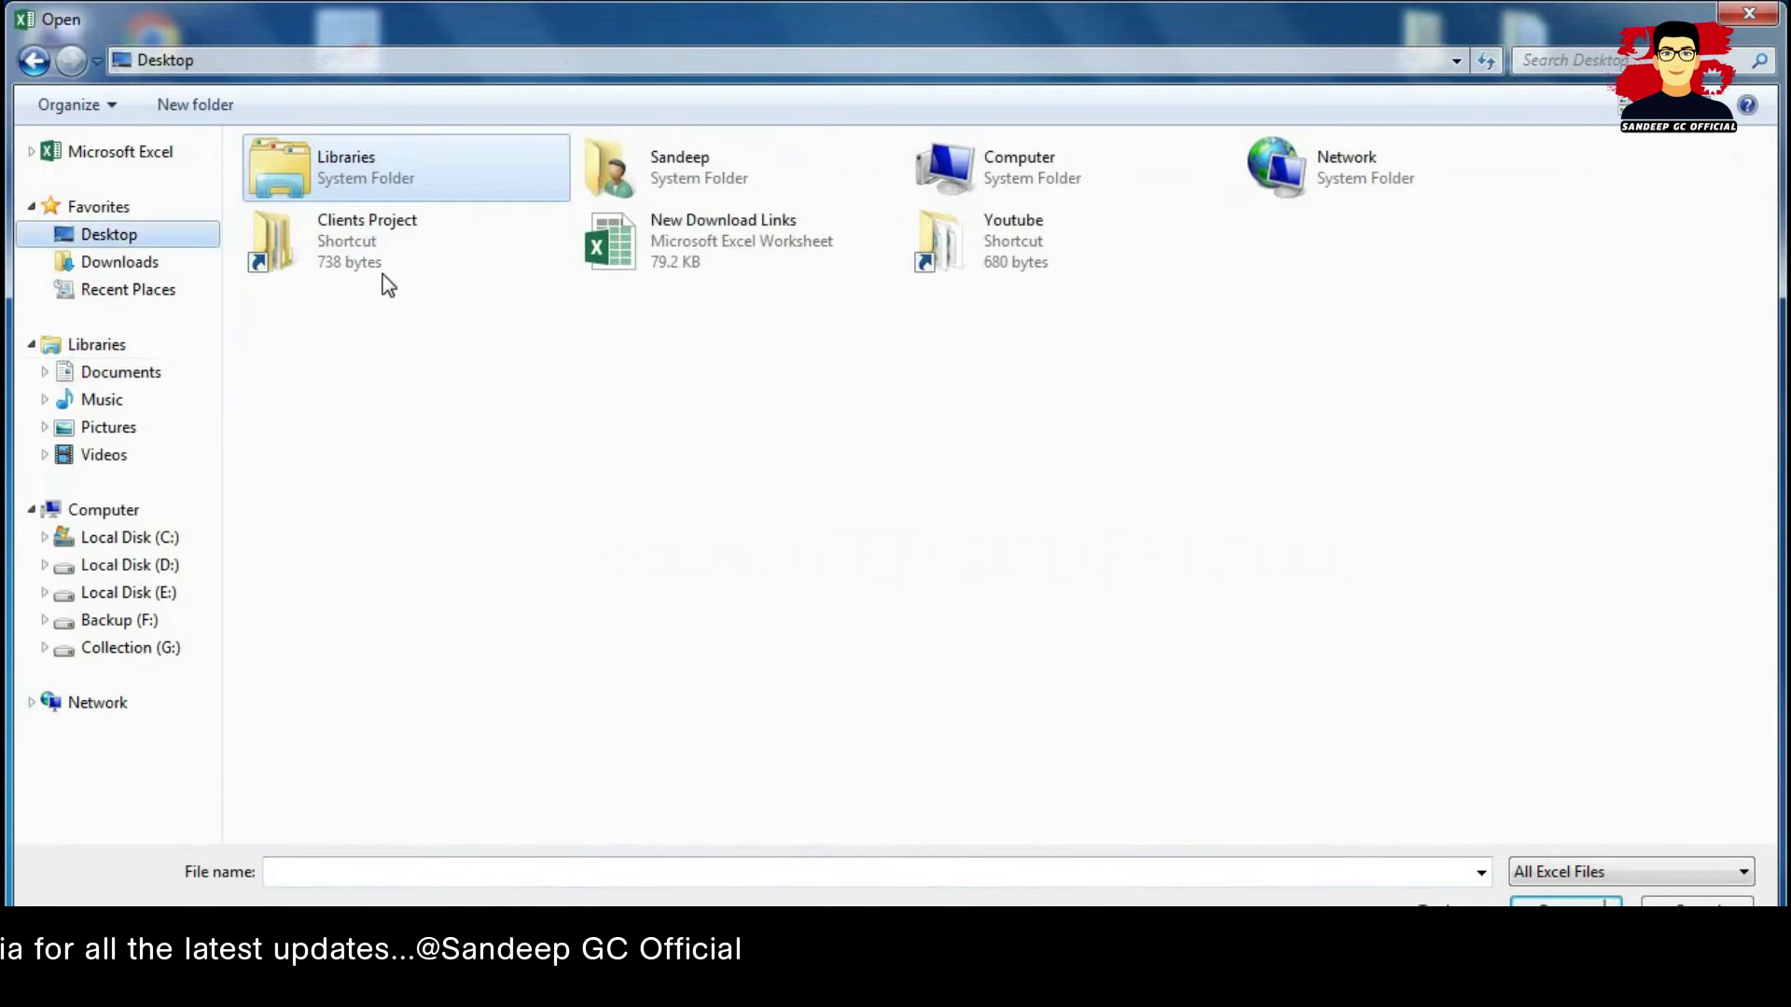
pyautogui.click(686, 252)
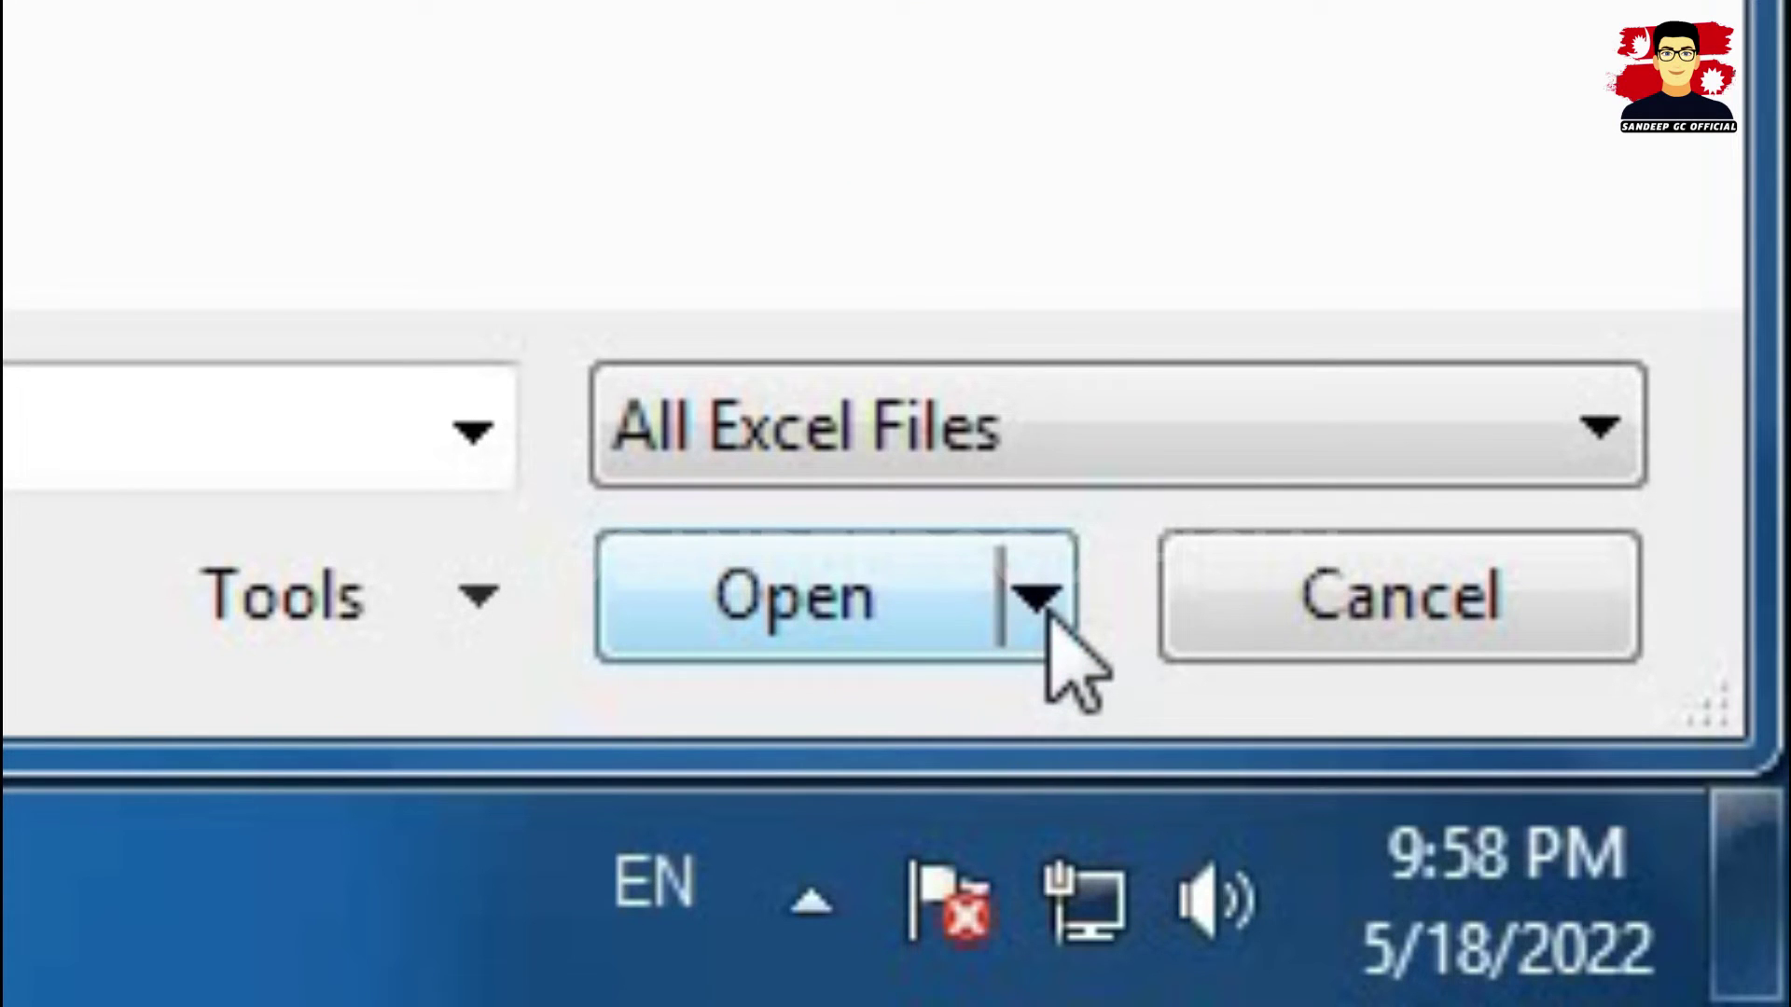
# Step: Try to open the selected workbook with Open and Repair, choosing Repair
pyautogui.click(1047, 606)
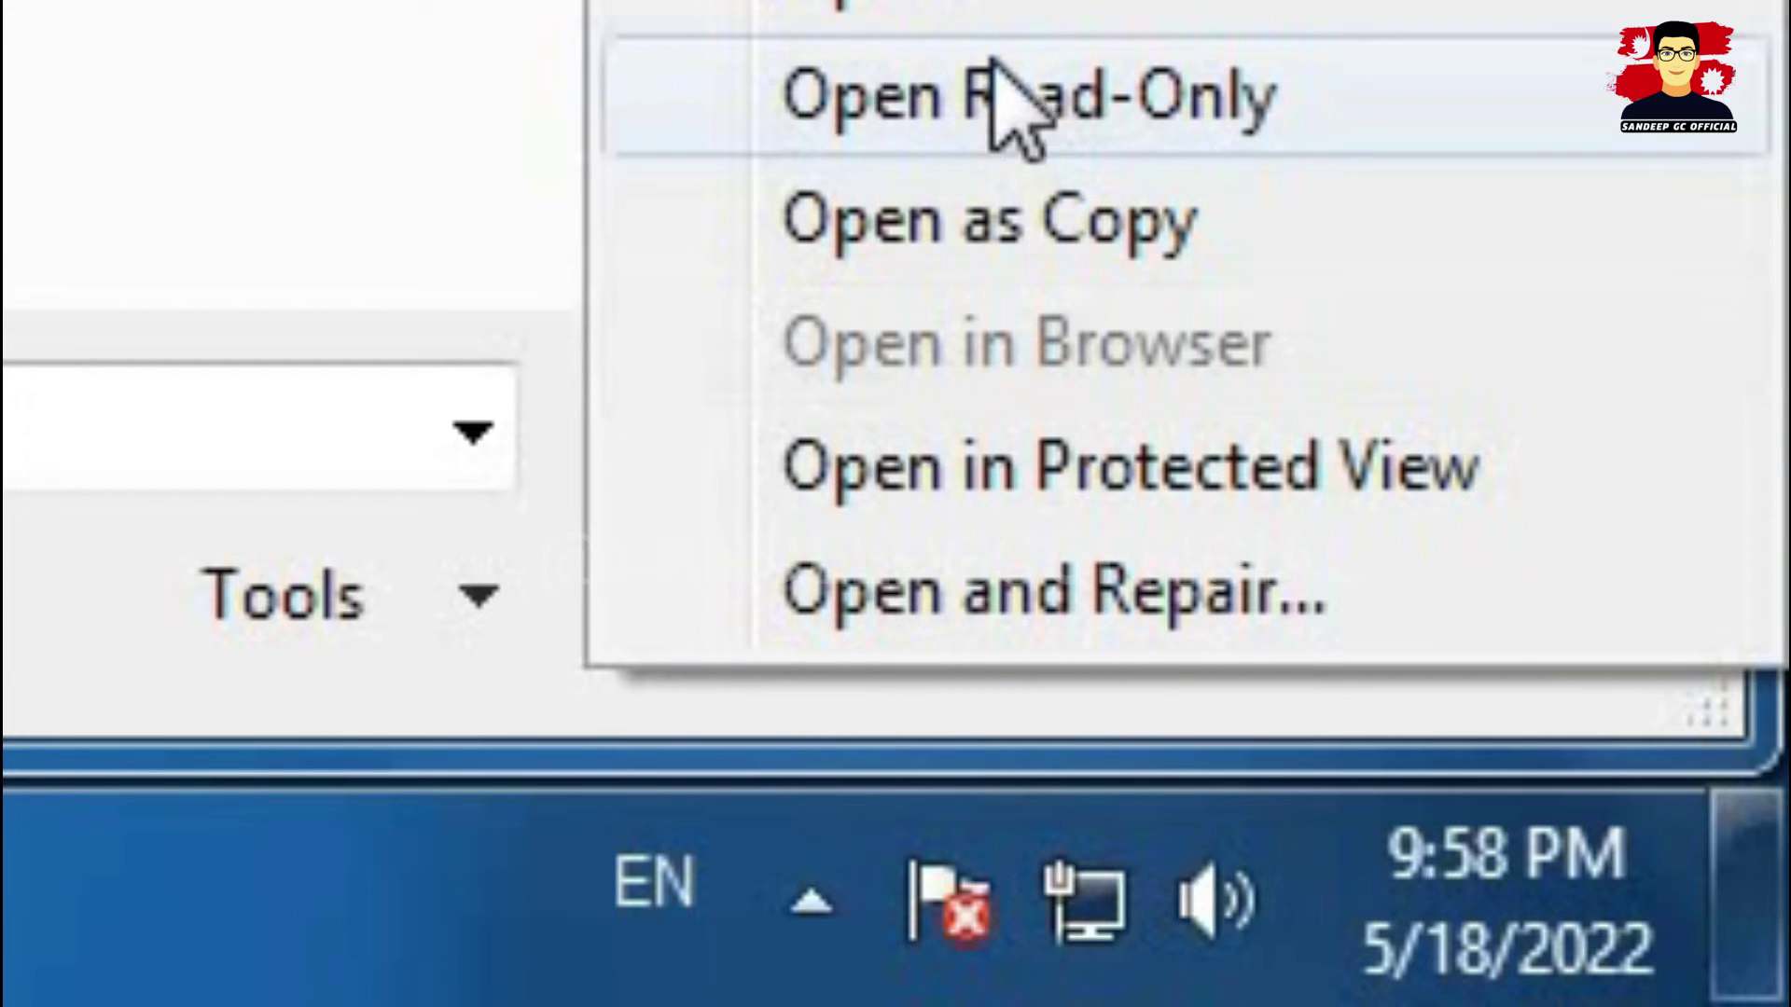
pyautogui.click(967, 622)
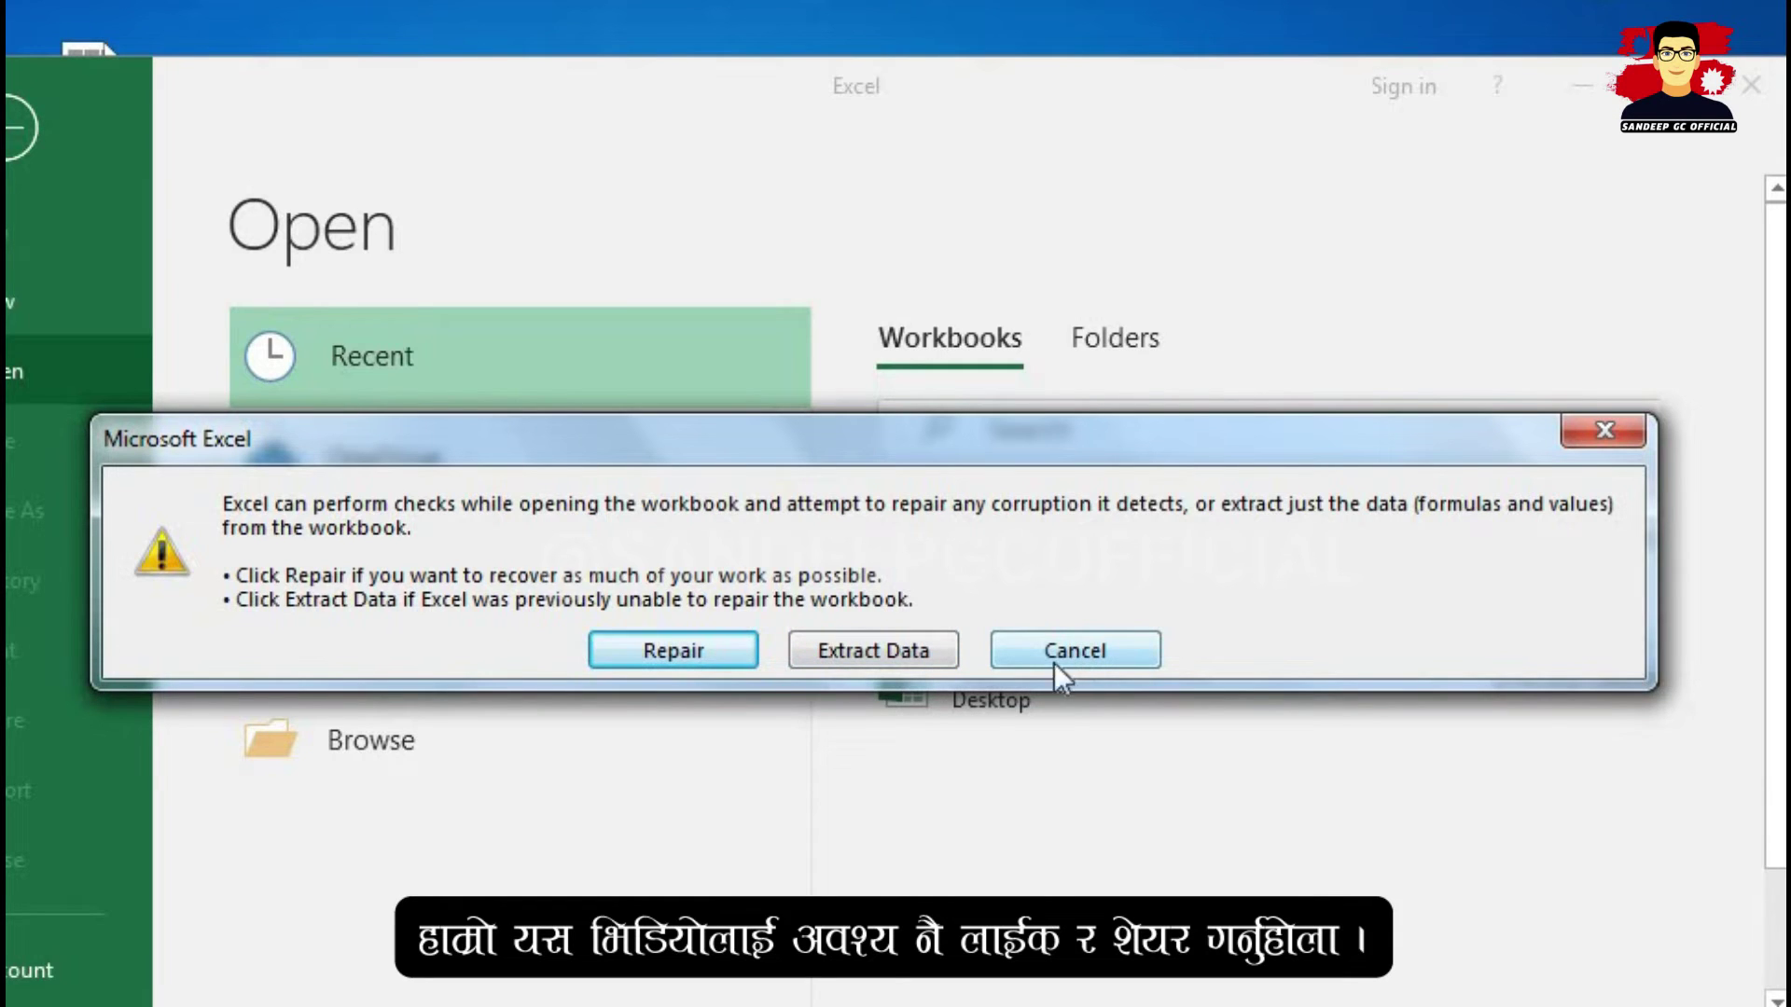
pyautogui.click(708, 653)
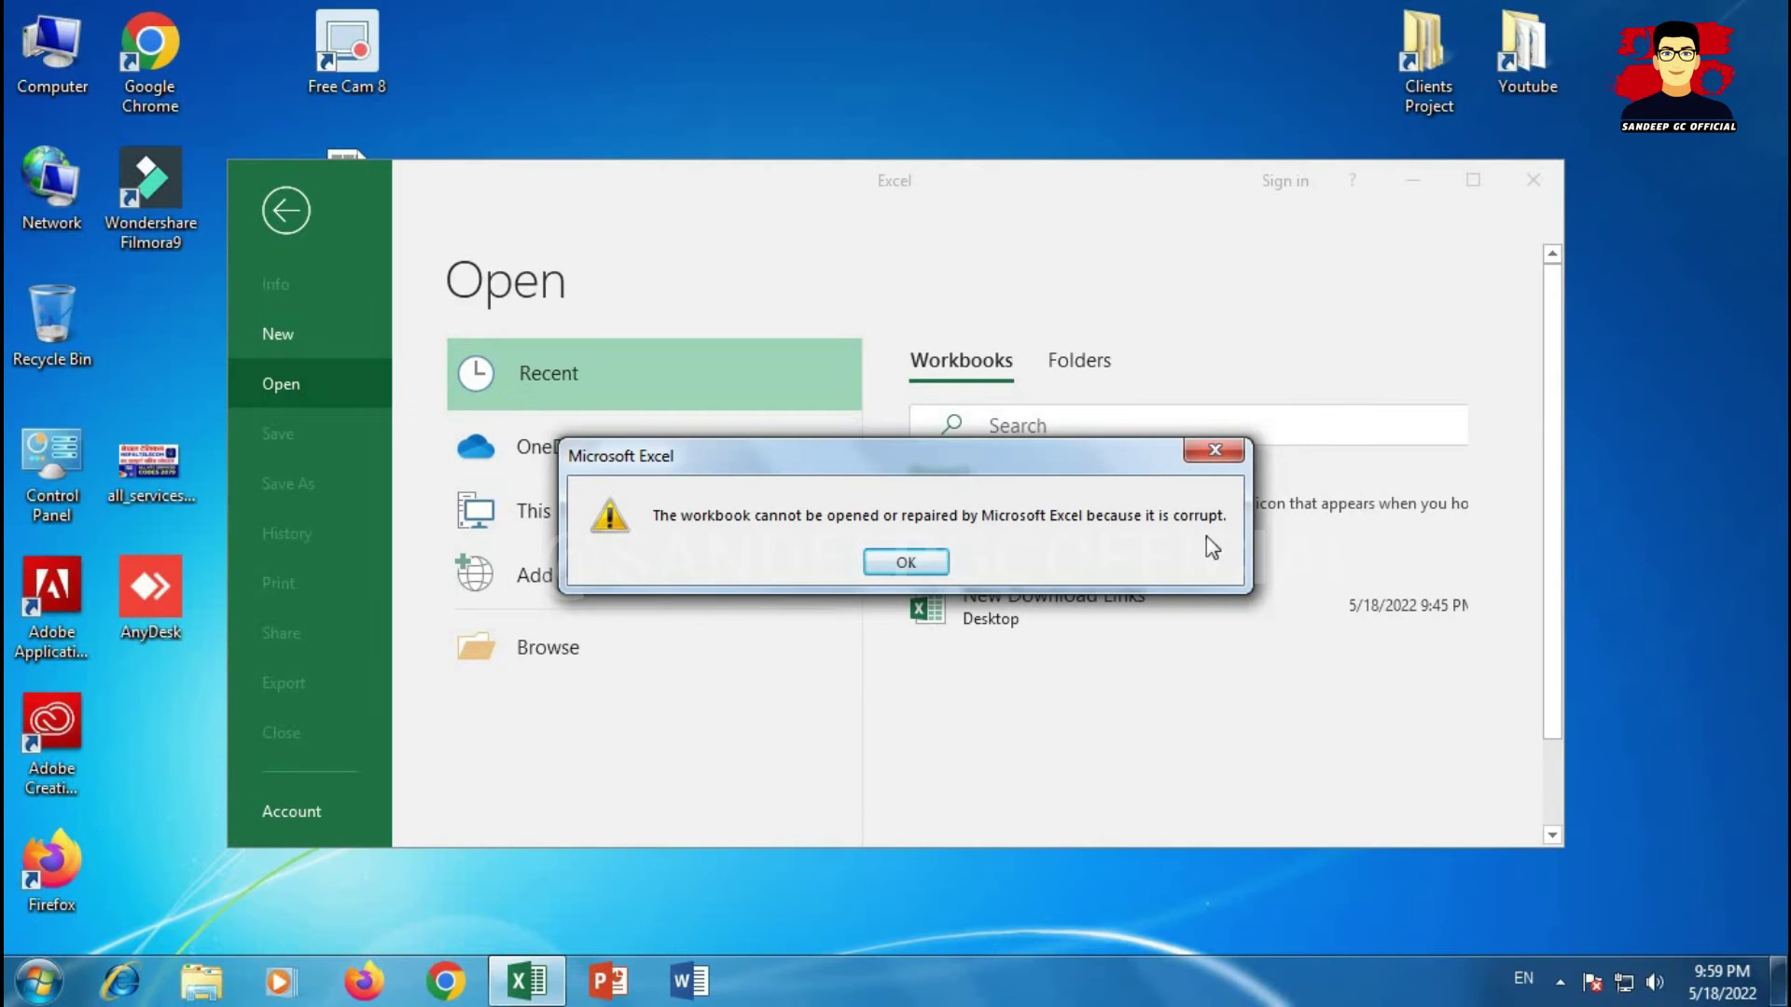
pyautogui.click(915, 562)
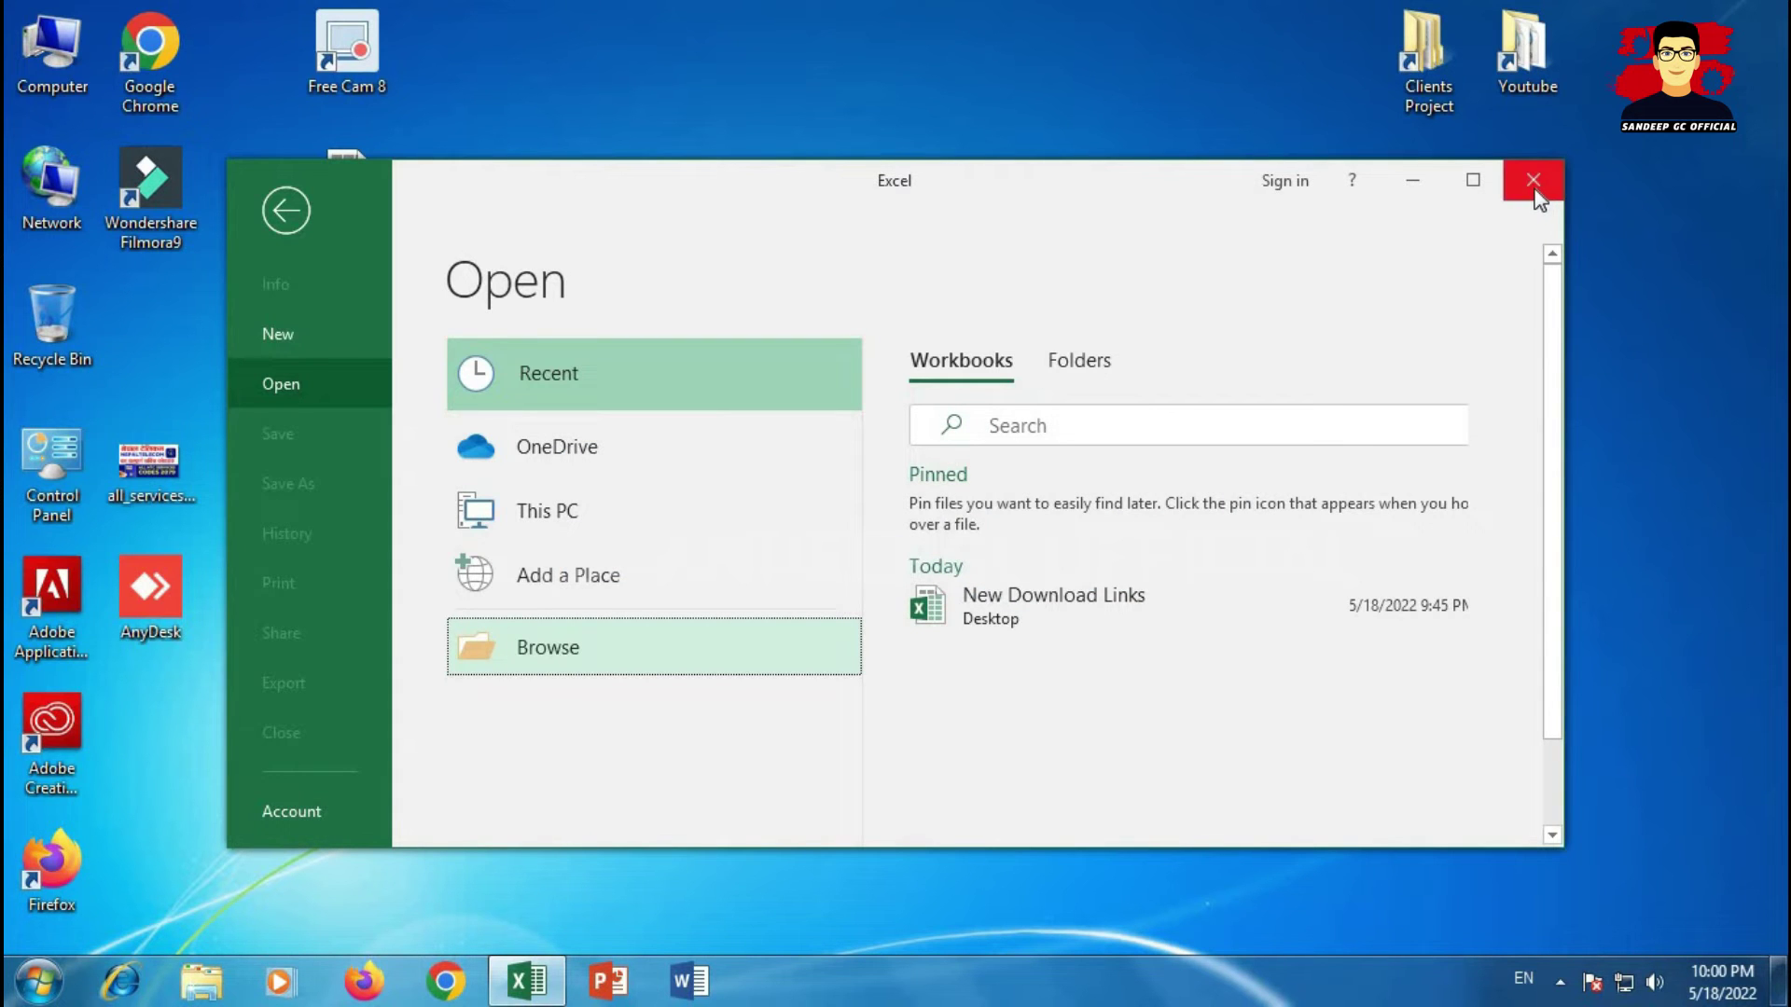
# Step: Minimize Excel, refresh the desktop and open the properties of the New Download Links file
pyautogui.click(1414, 181)
pyautogui.rightClick(701, 483)
pyautogui.click(764, 513)
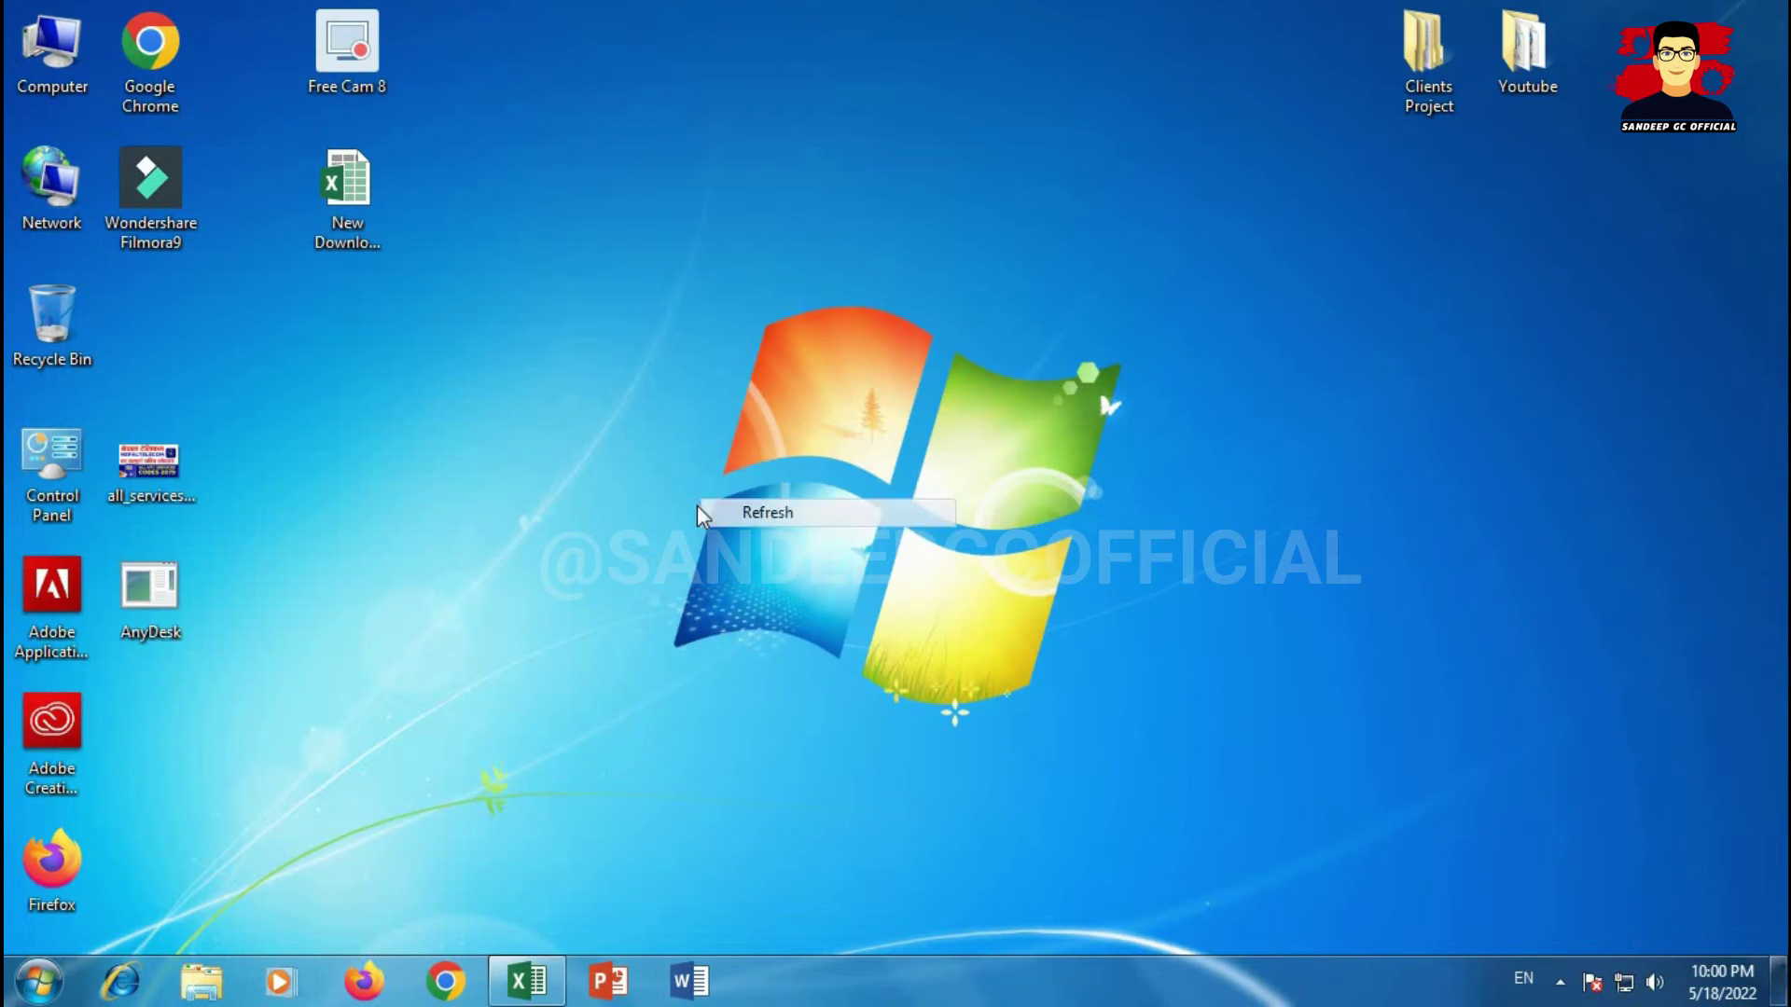
pyautogui.click(356, 216)
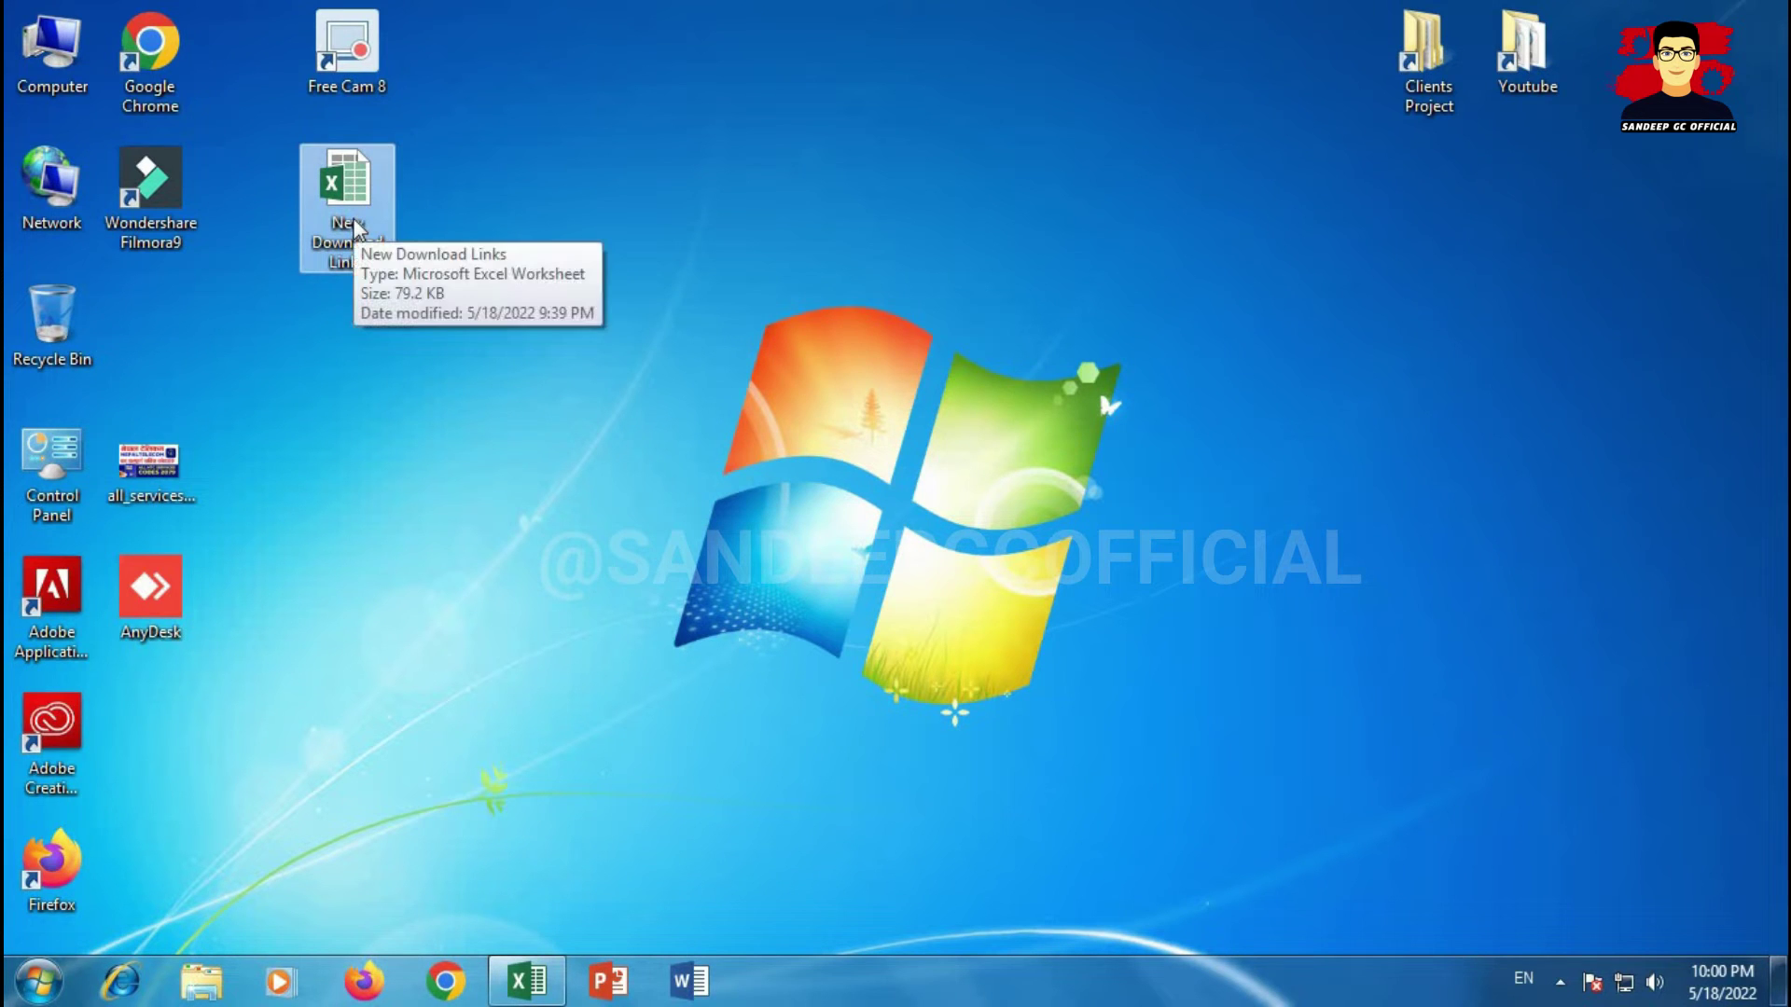
pyautogui.rightClick(353, 217)
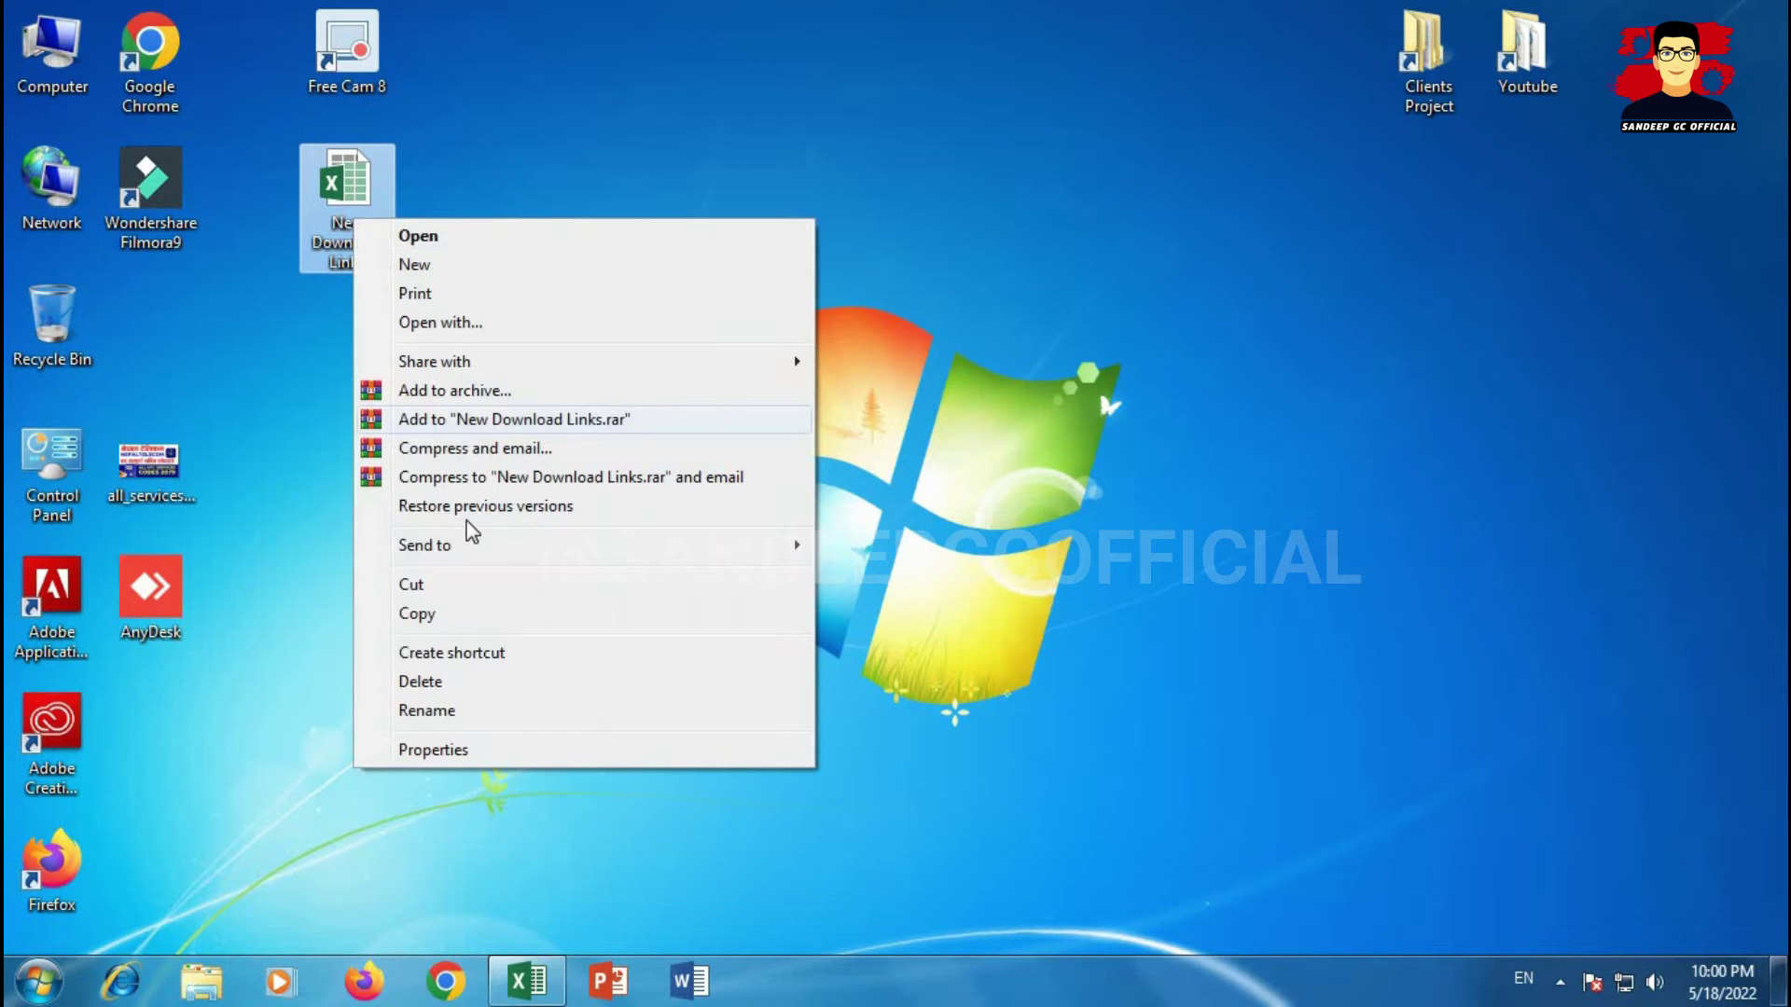
pyautogui.click(435, 751)
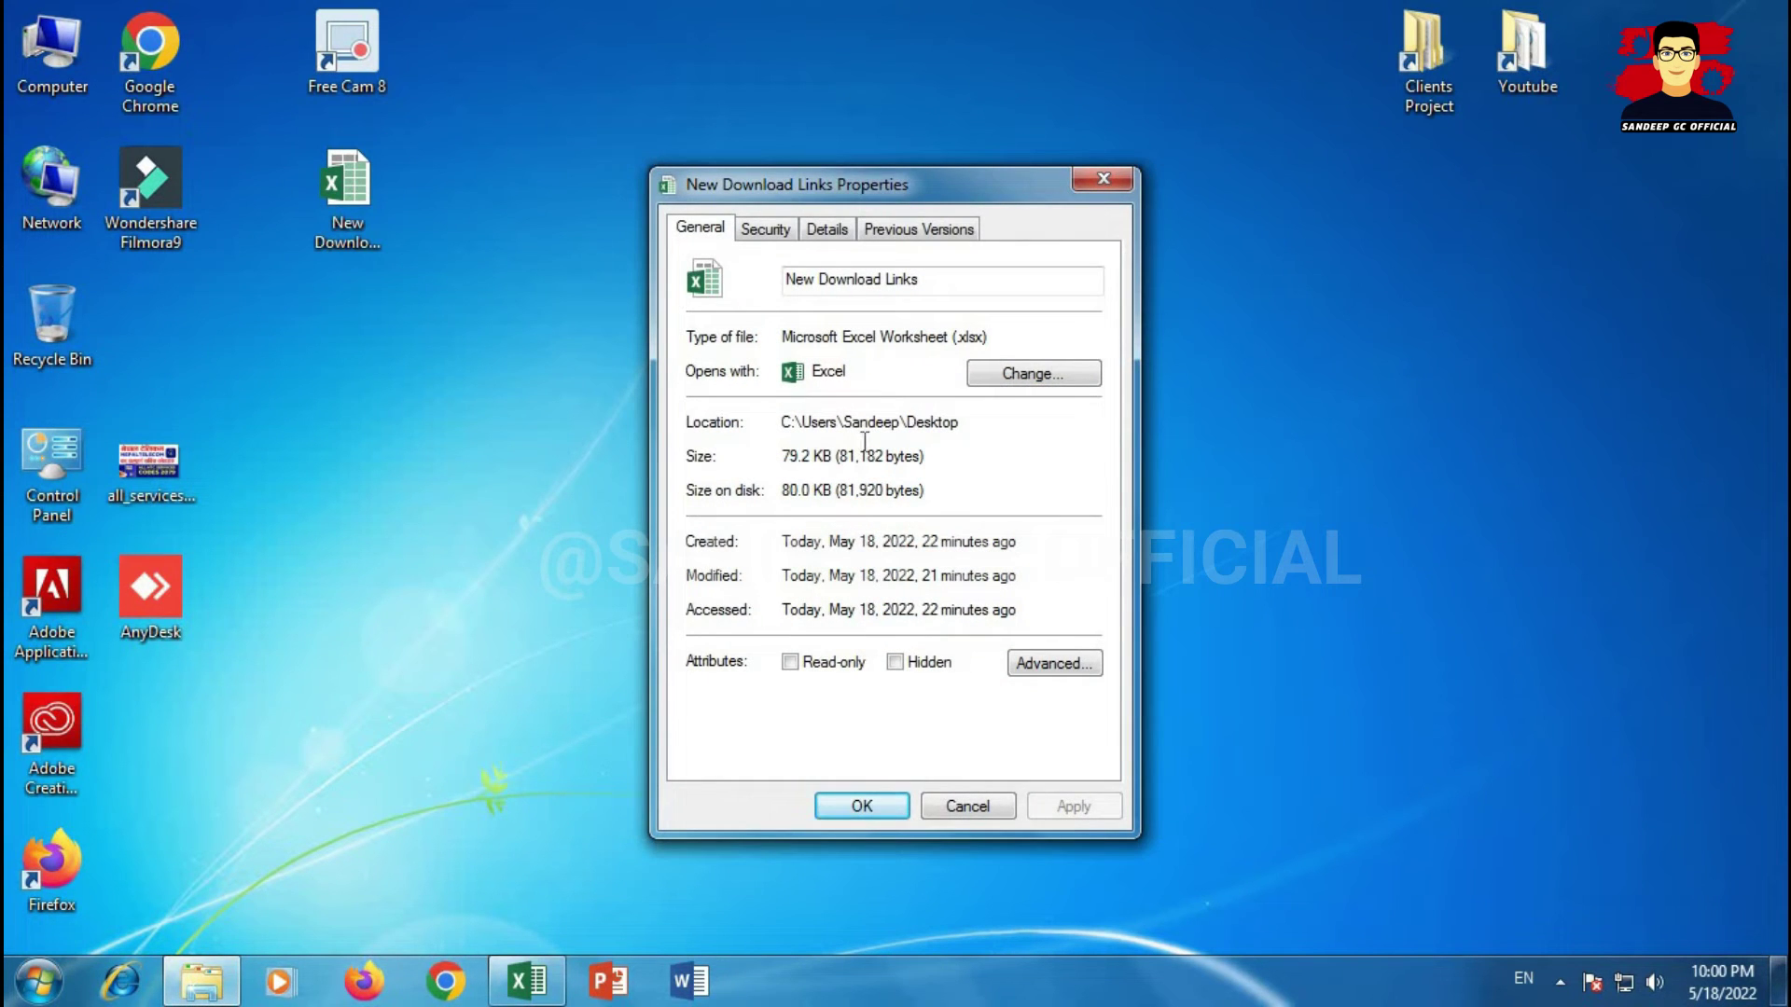
# Step: Examine the file's security permissions for SYSTEM, the personal user account and Administrators
pyautogui.click(766, 234)
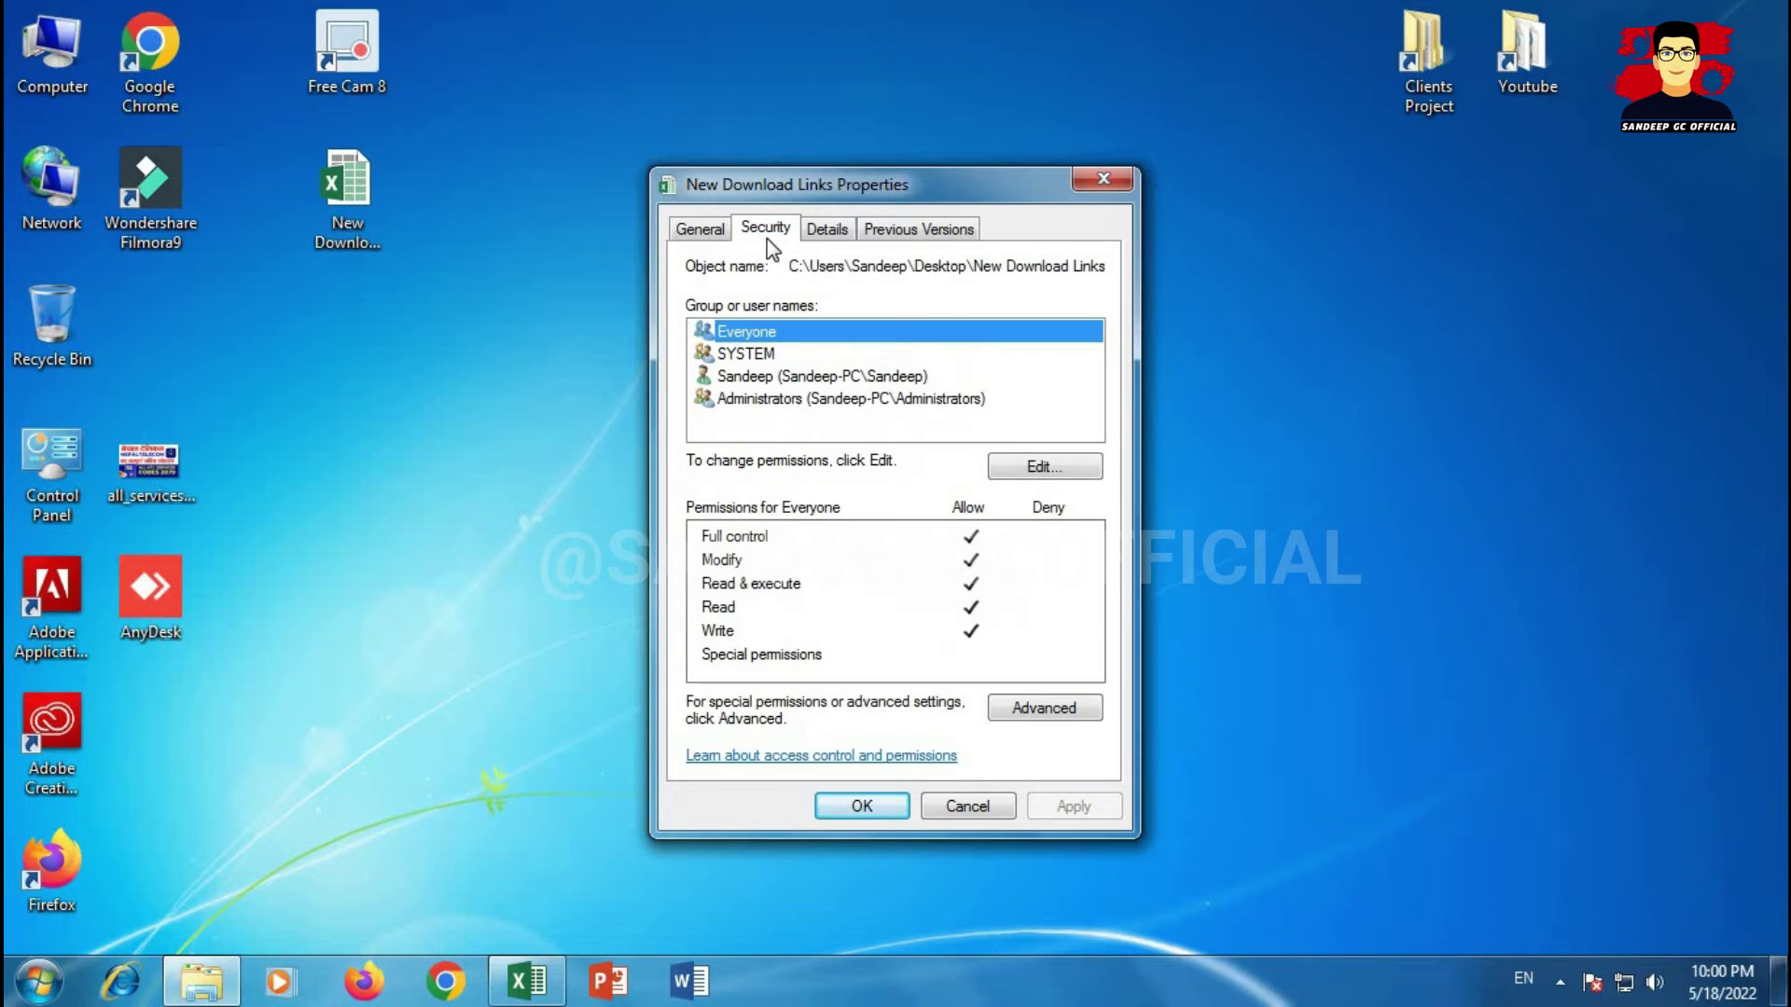
pyautogui.click(757, 358)
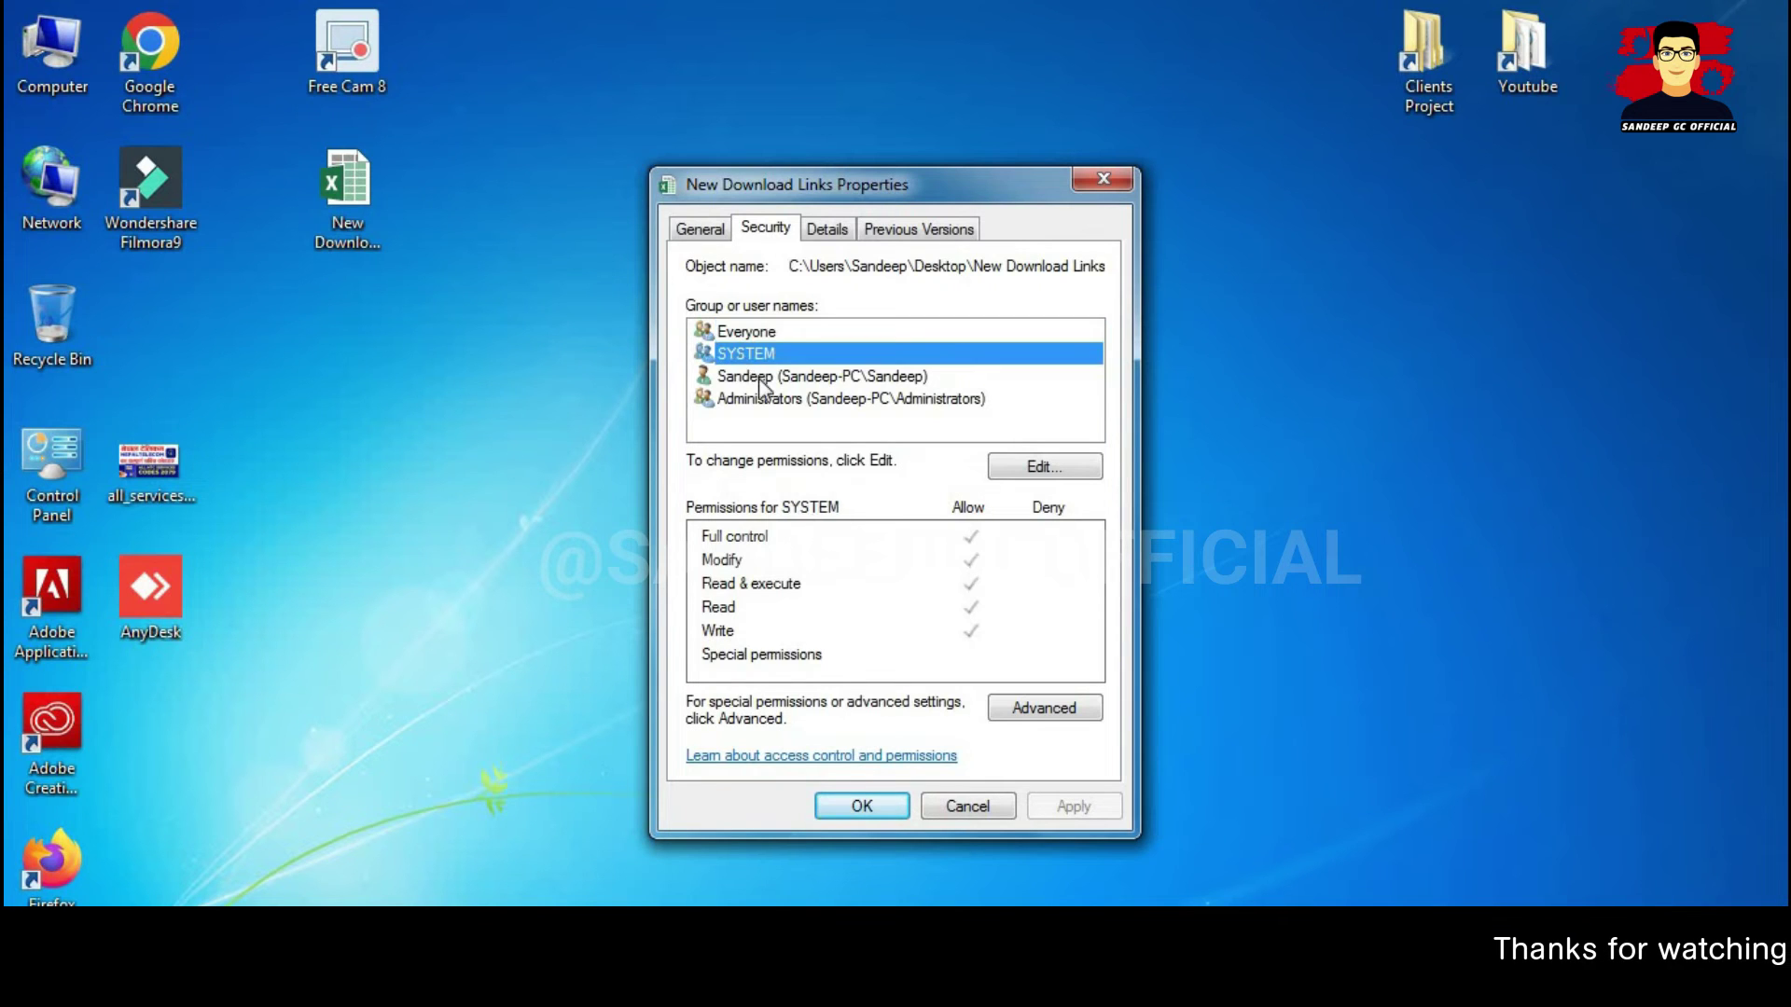
pyautogui.click(761, 378)
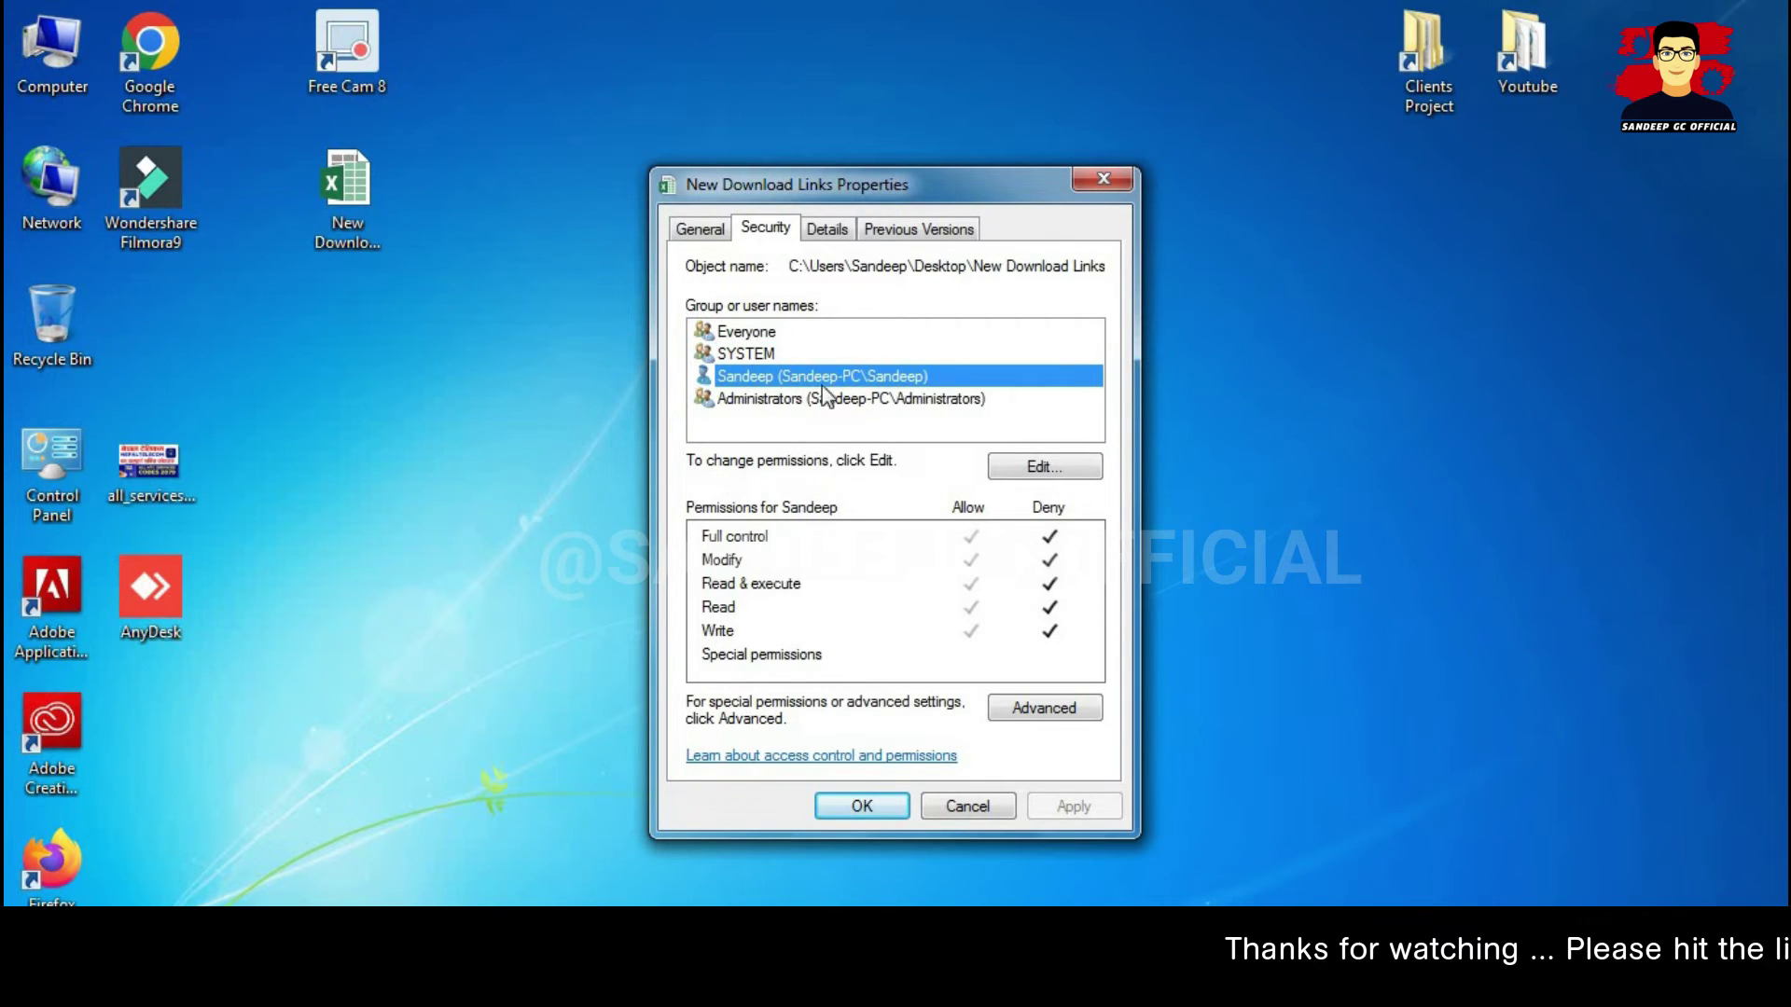
pyautogui.click(761, 401)
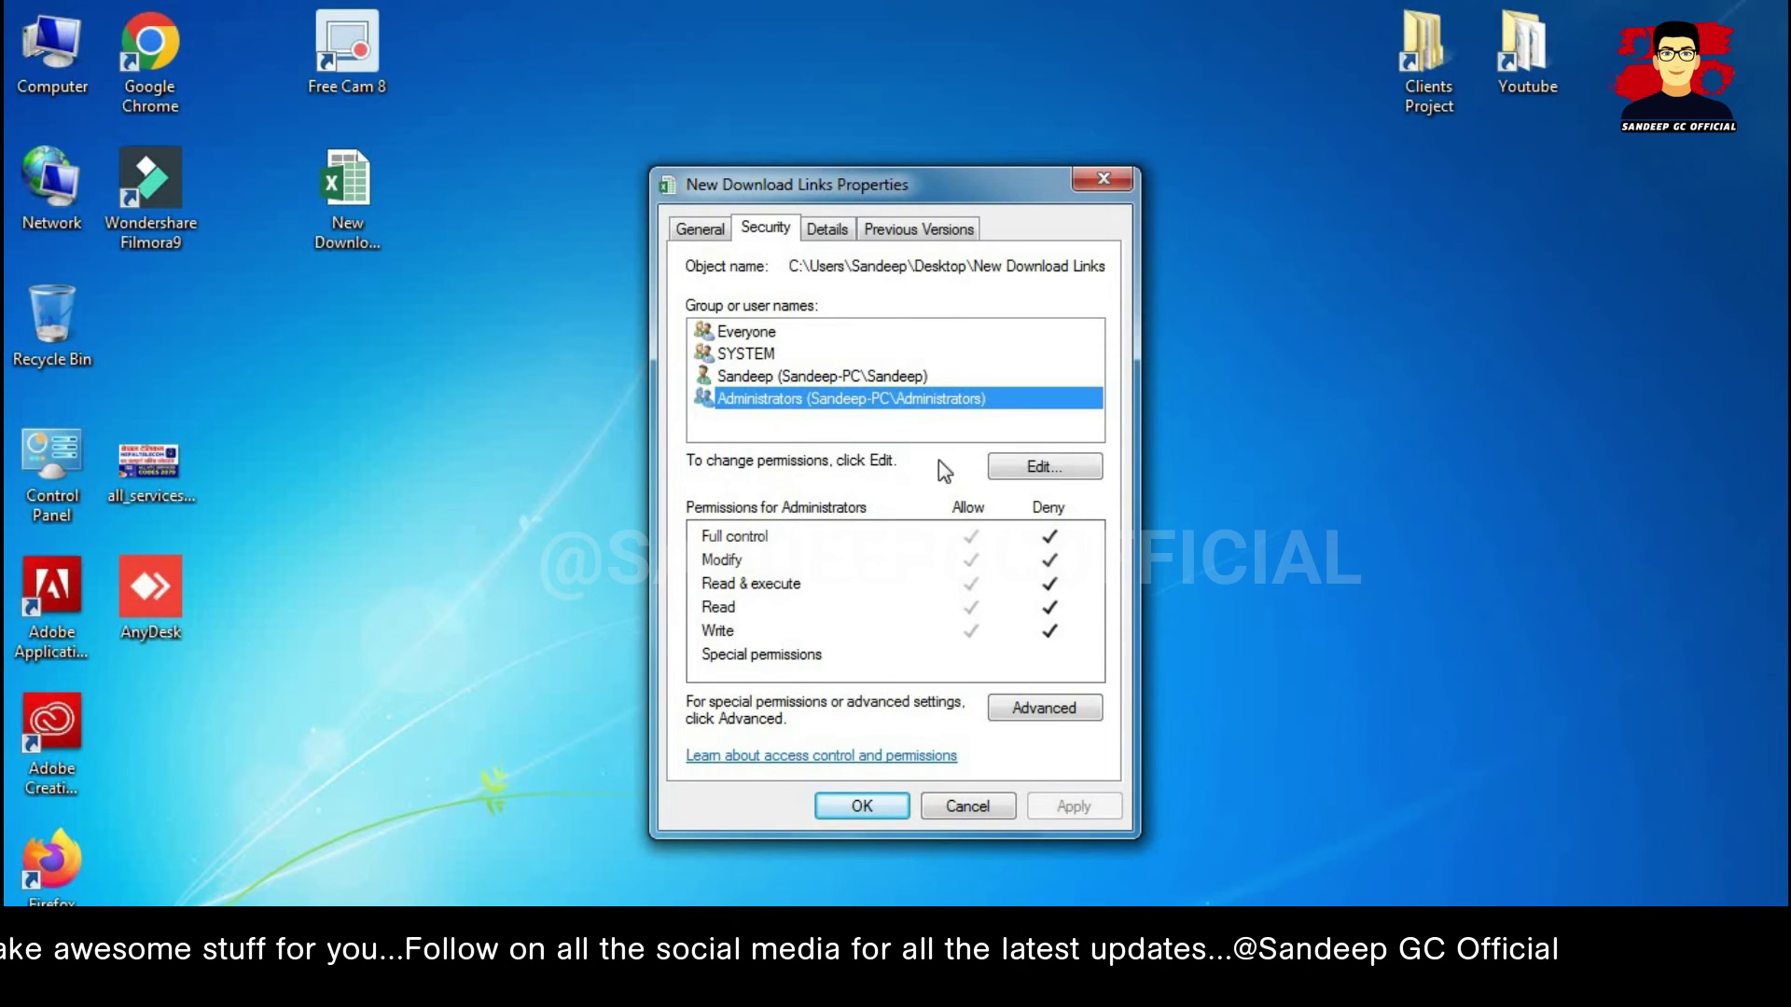
# Step: Edit the file's permissions to clear every Deny entry for the Administrators group, and apply the change
pyautogui.click(1024, 473)
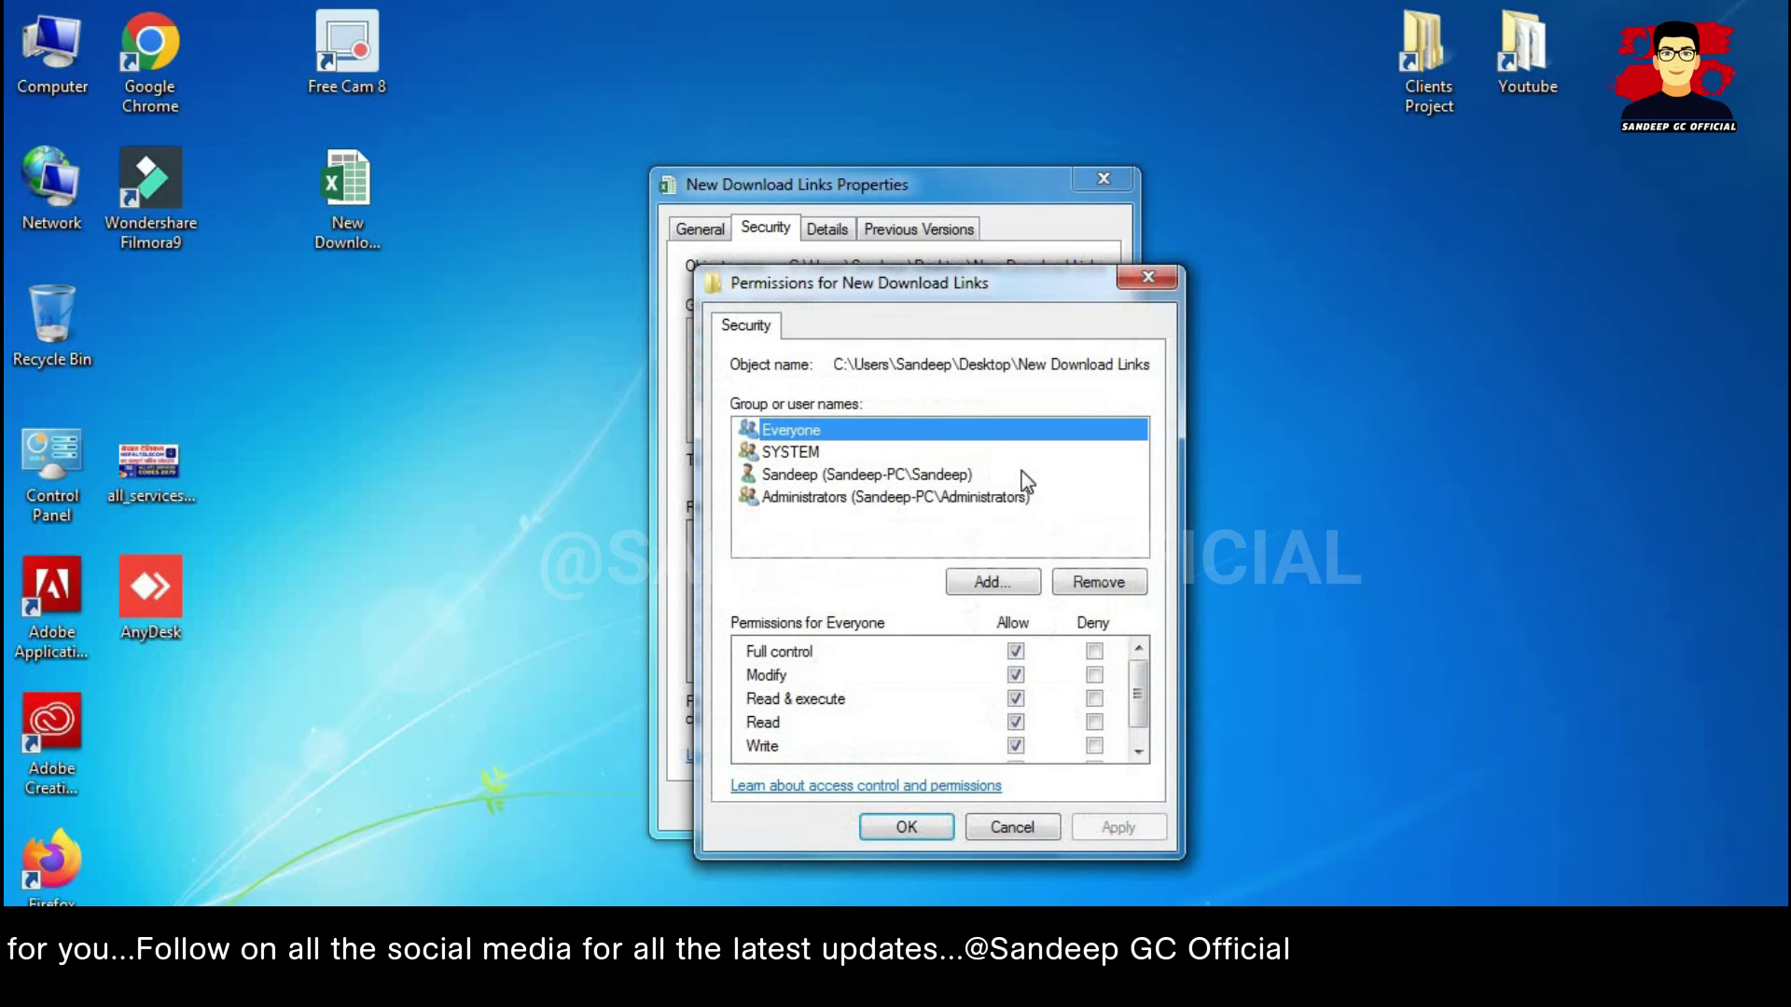
pyautogui.click(823, 502)
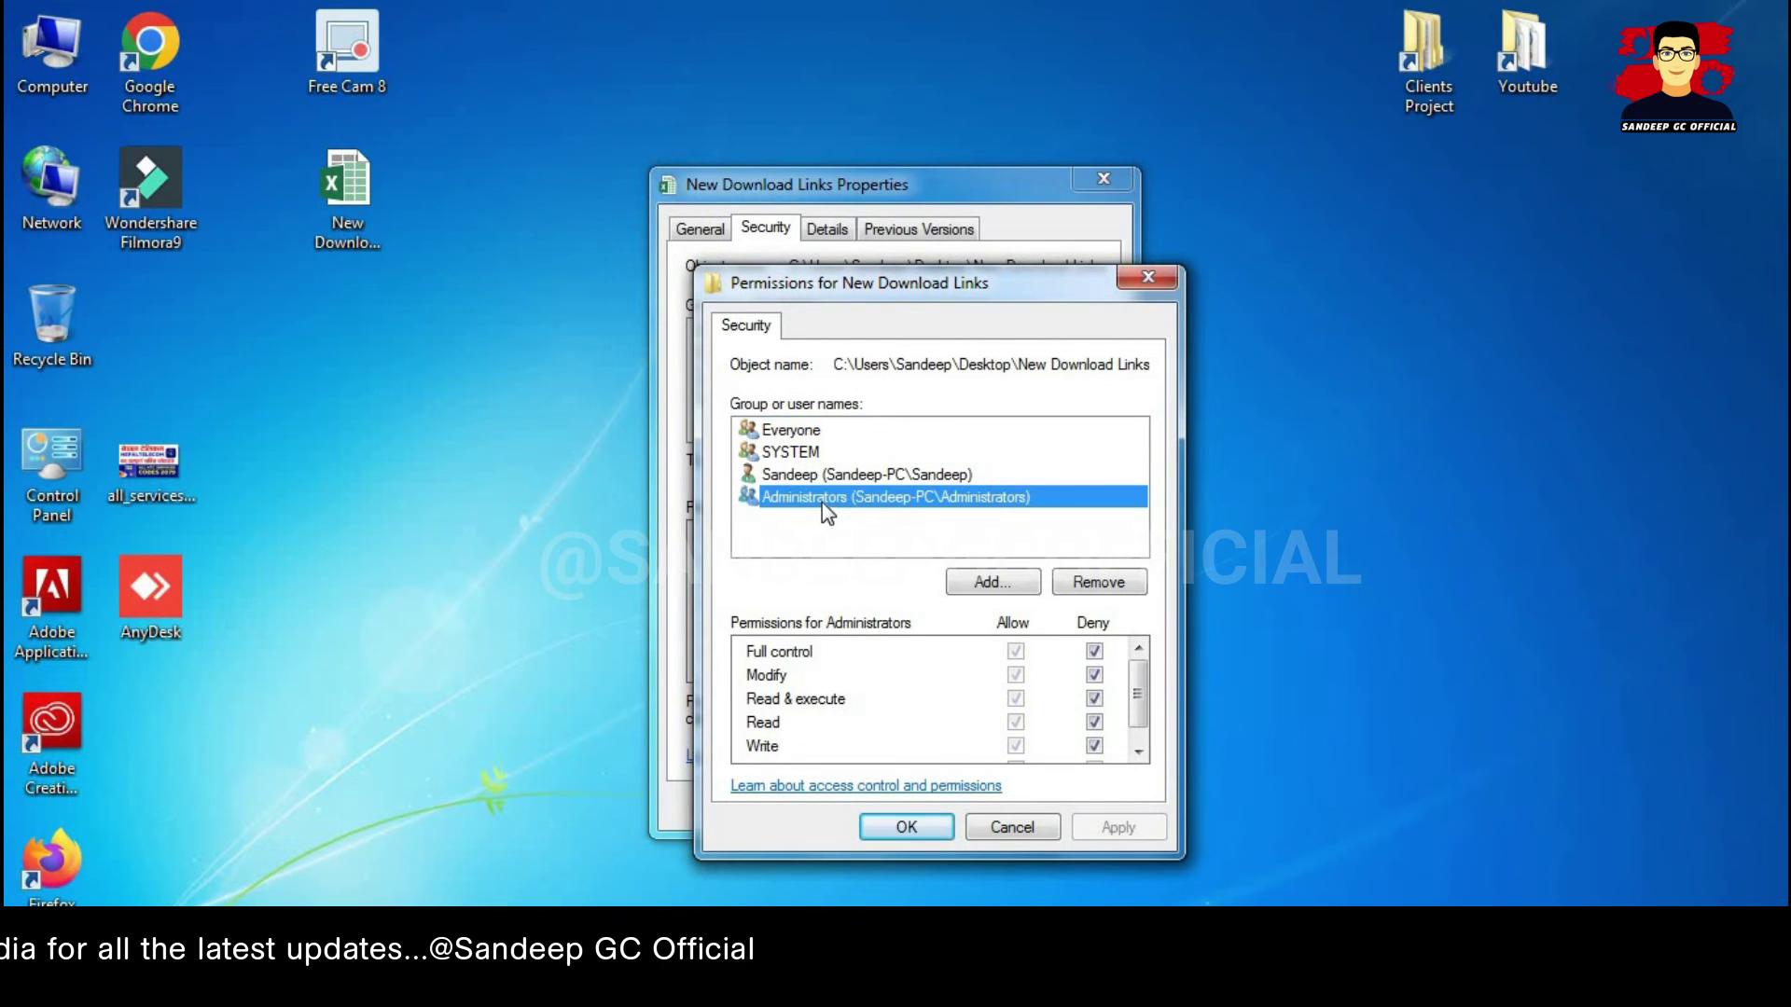
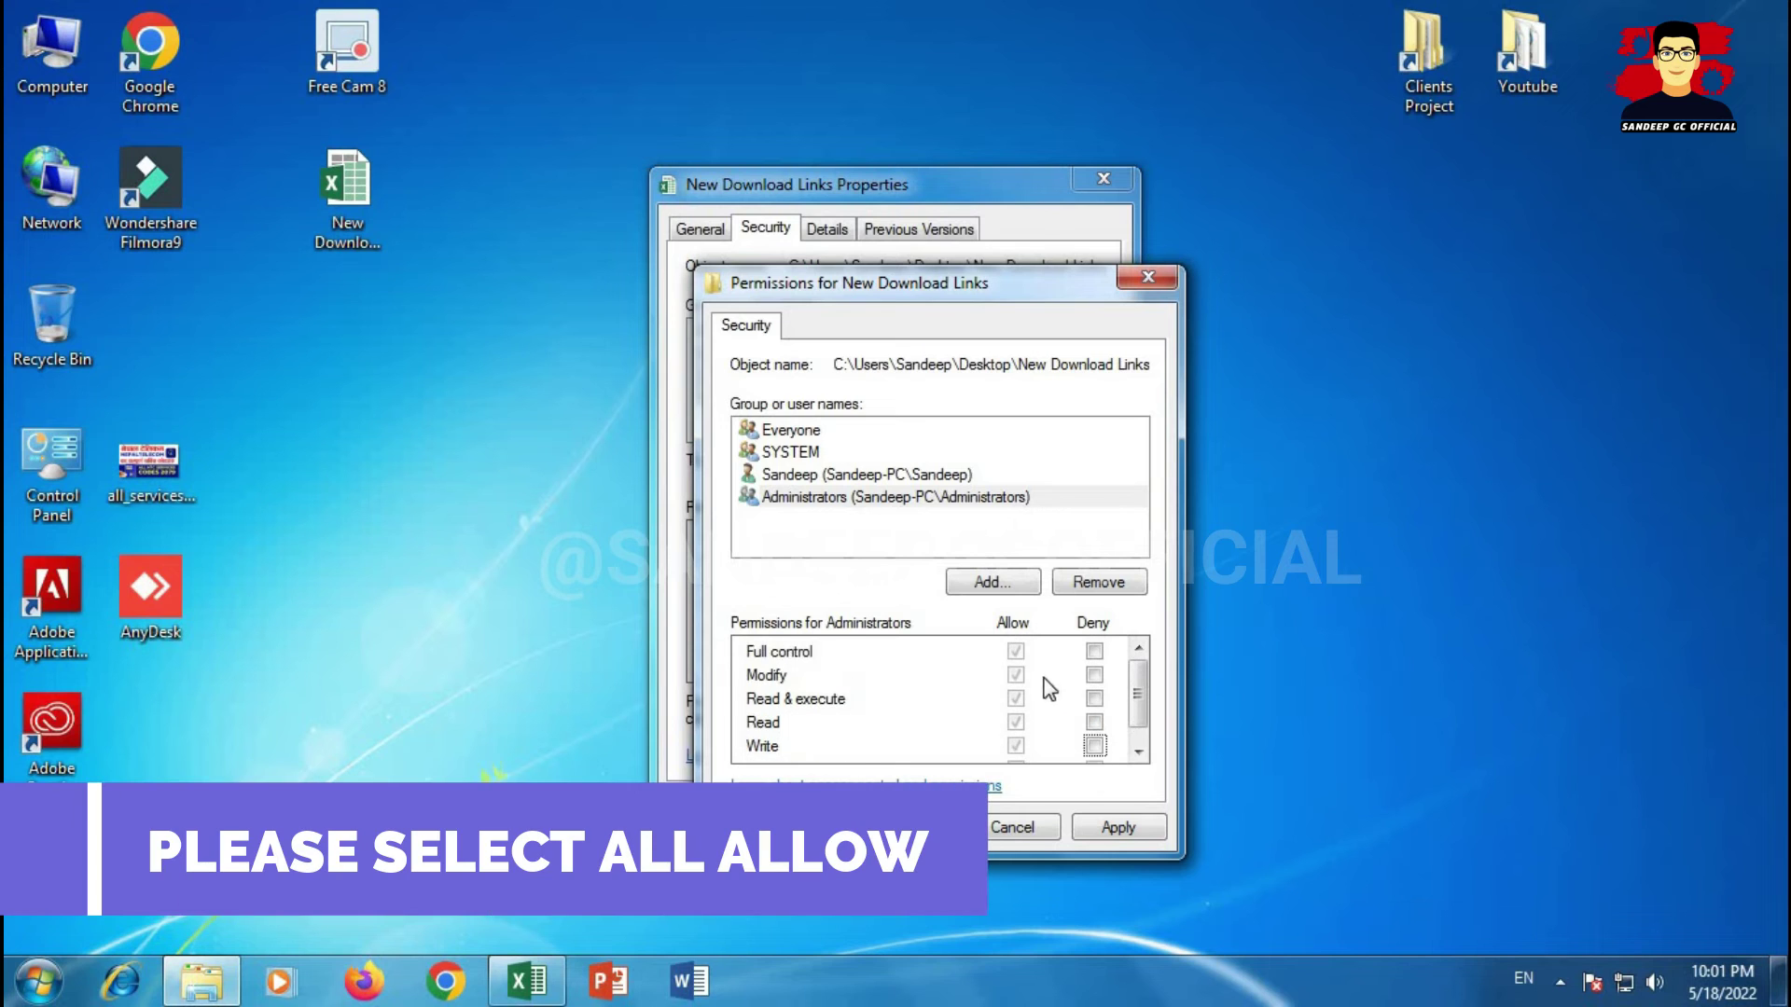
pyautogui.click(822, 502)
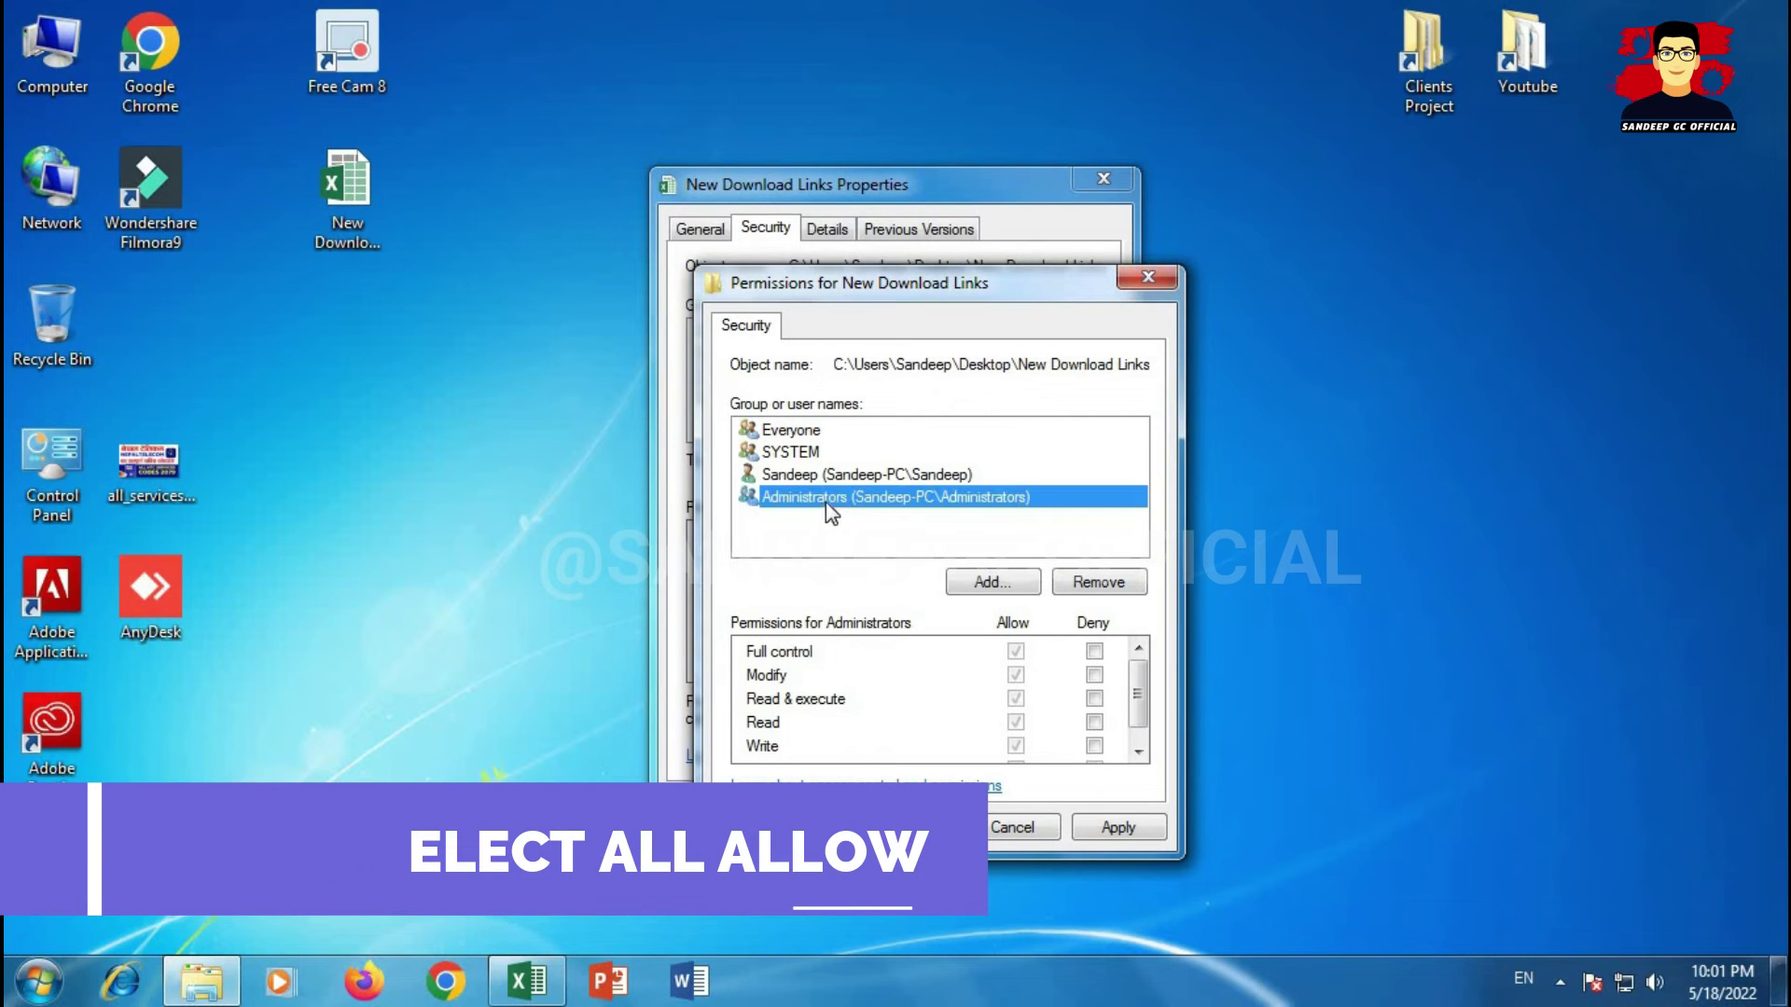
pyautogui.click(1145, 826)
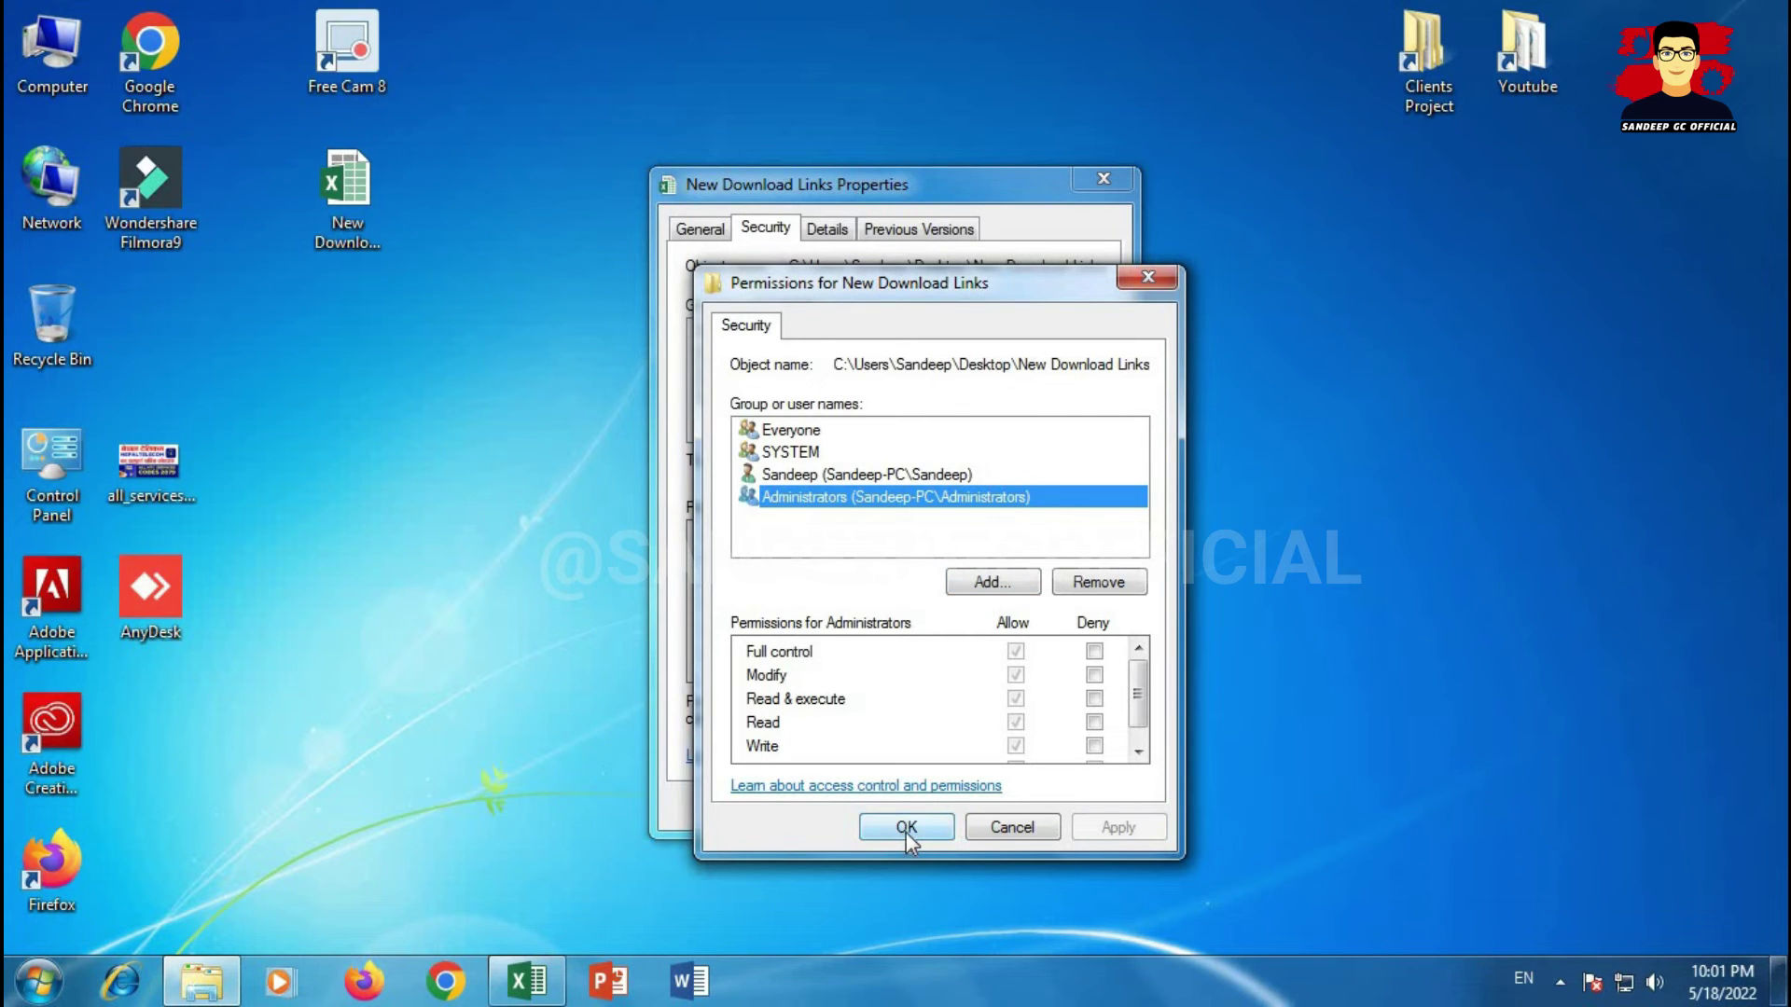
# Step: Clear every Deny entry for the personal user account in the file's permissions
pyautogui.click(788, 474)
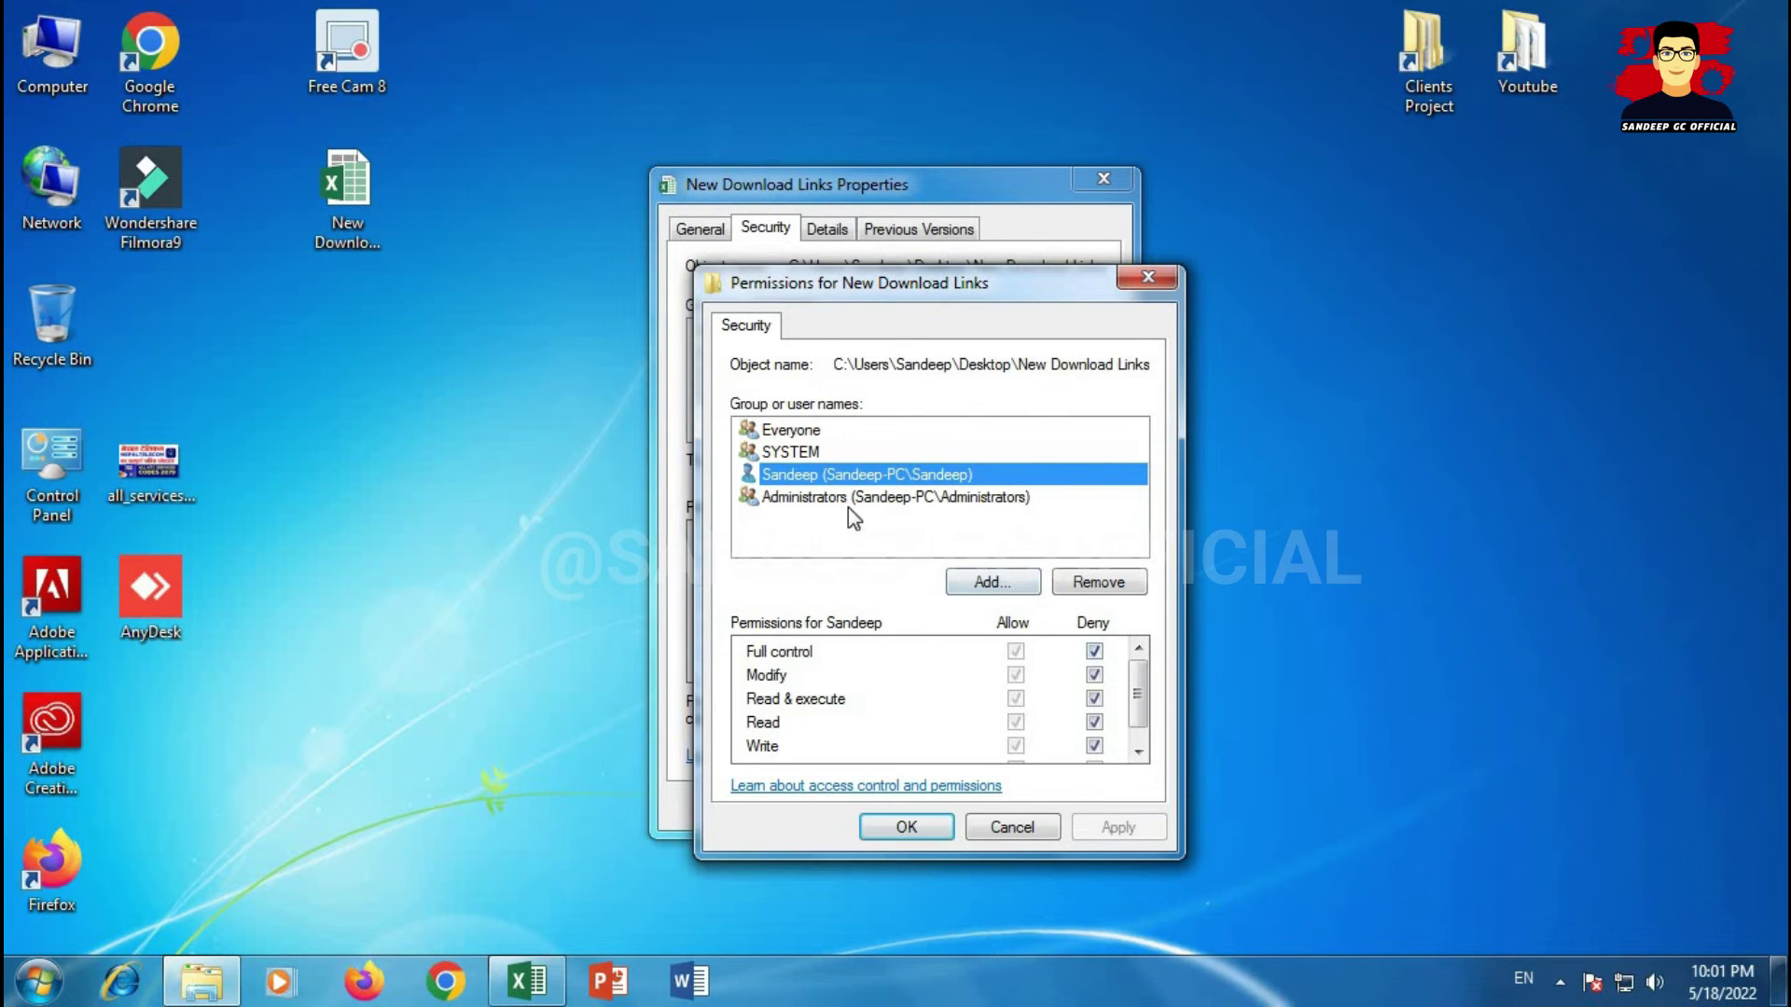
pyautogui.click(1094, 651)
pyautogui.click(1095, 674)
pyautogui.click(1094, 699)
pyautogui.click(1094, 722)
pyautogui.click(1094, 745)
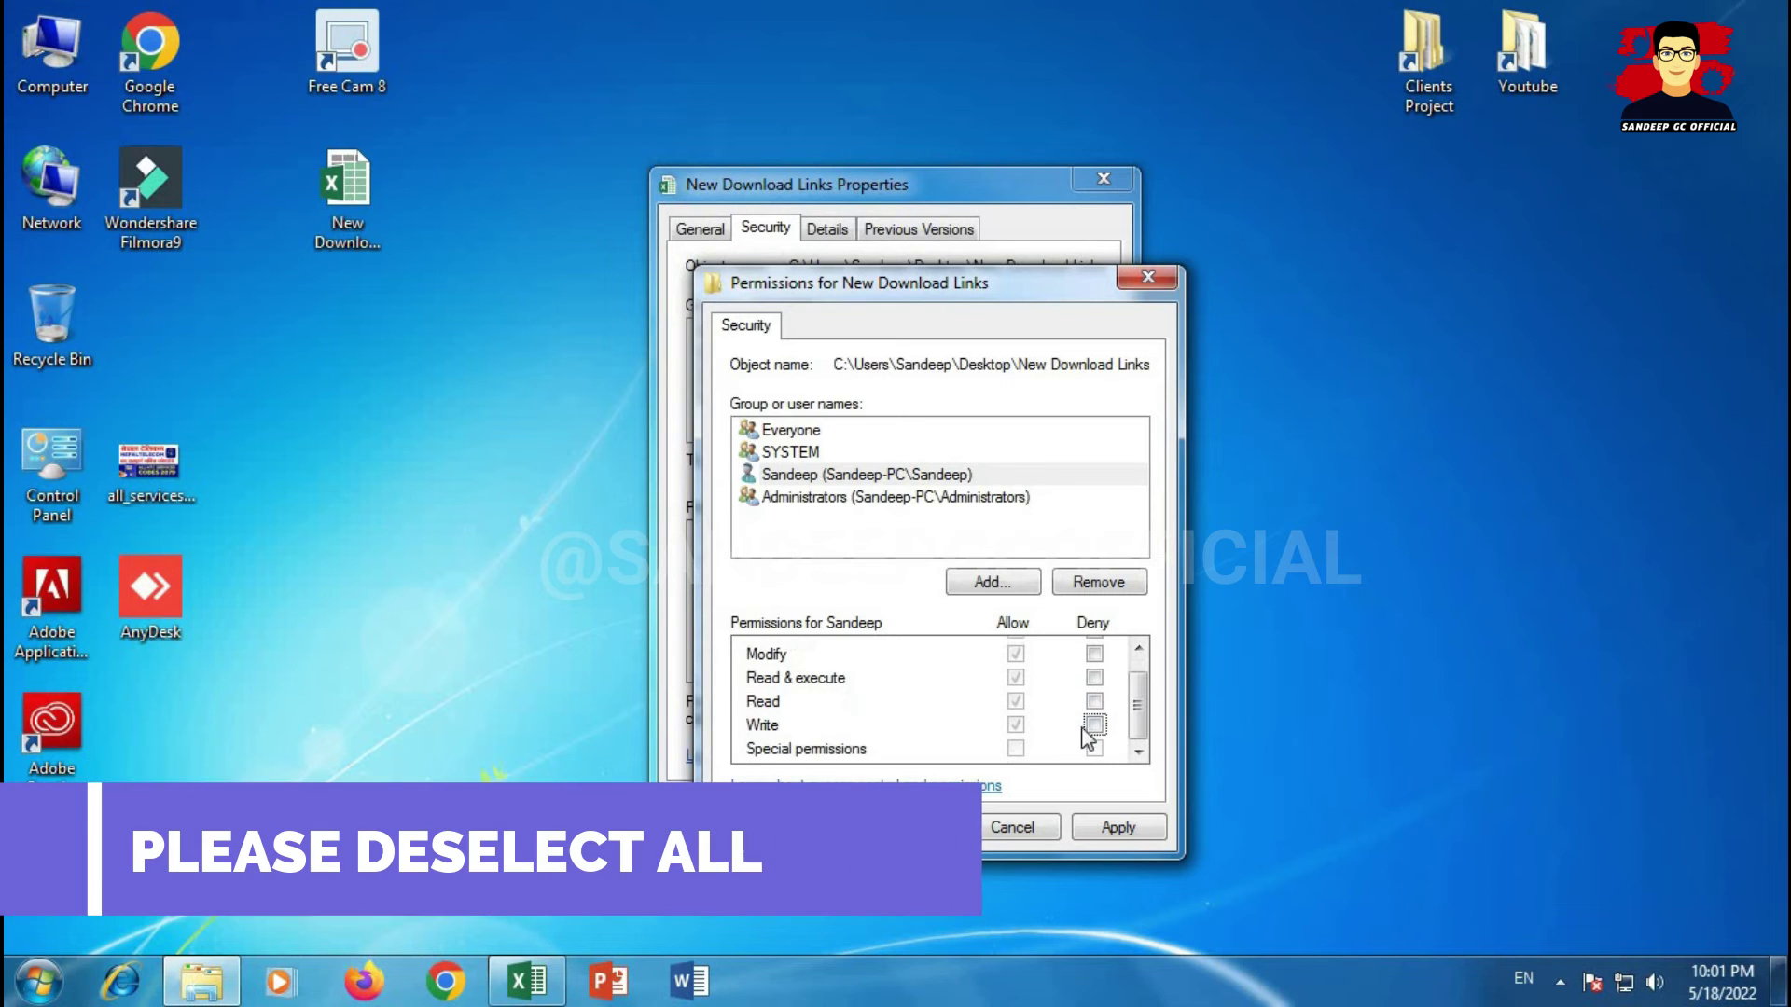
# Step: Review the SYSTEM, Administrators and Everyone permissions, and apply the permission changes
pyautogui.click(809, 452)
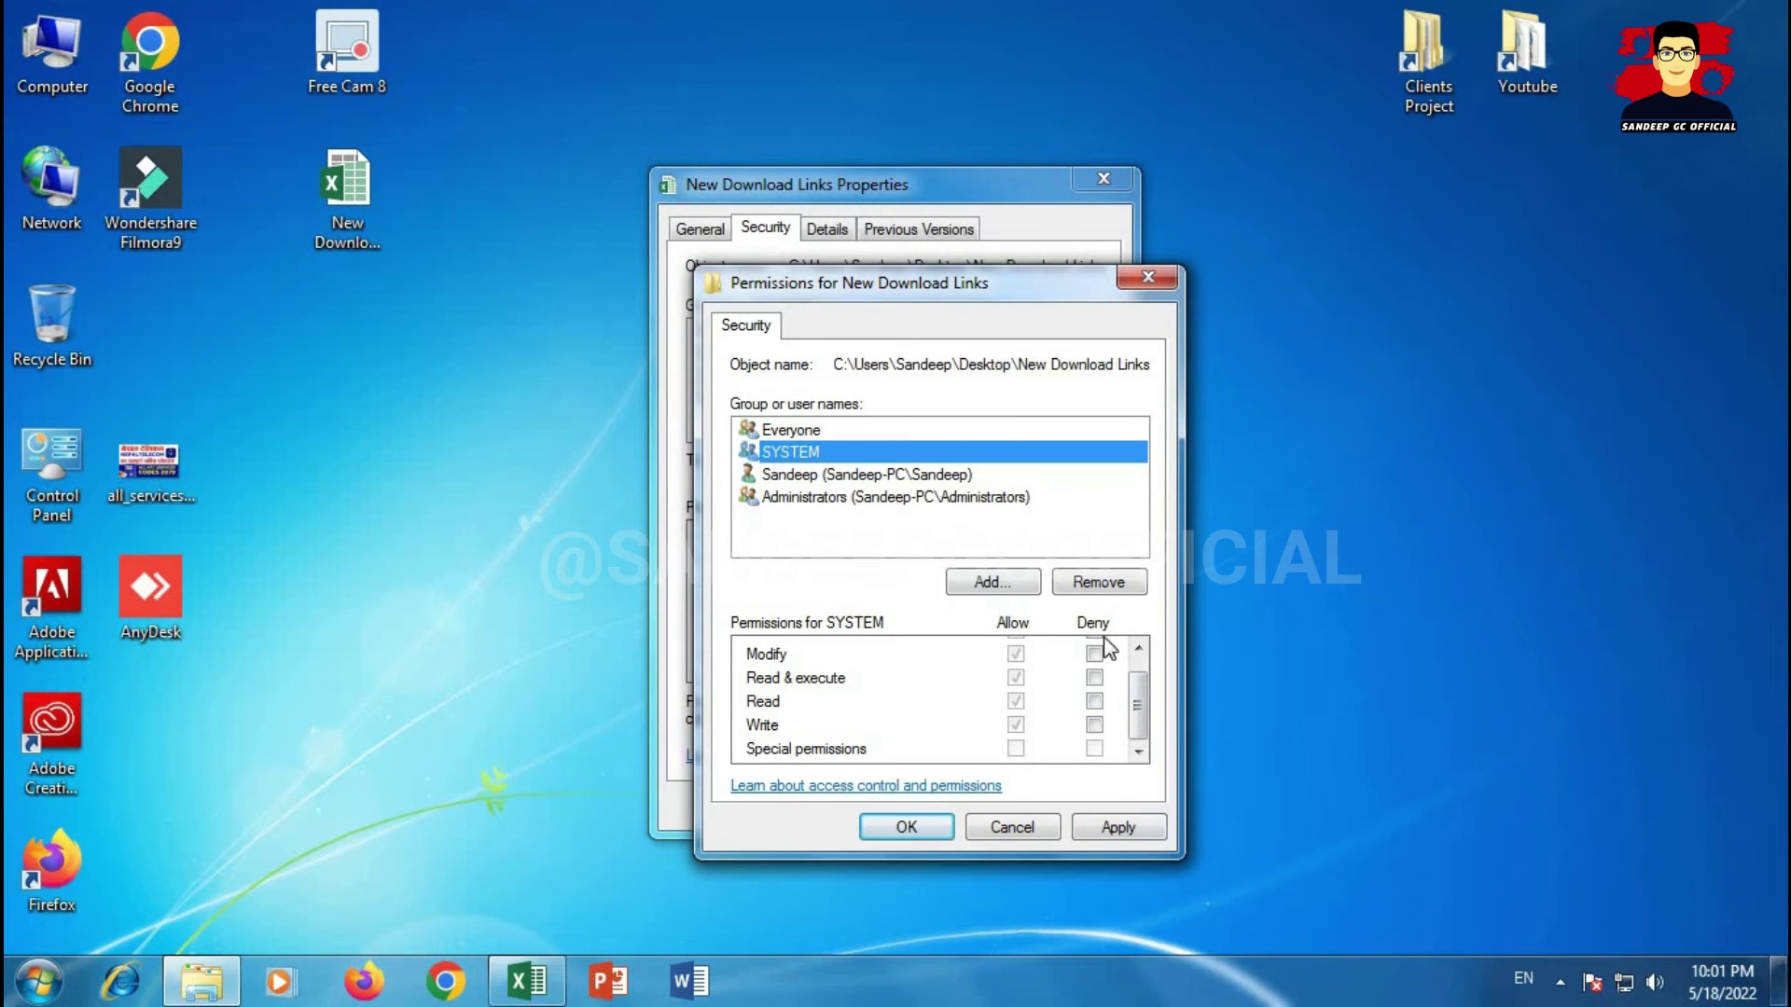
pyautogui.click(798, 429)
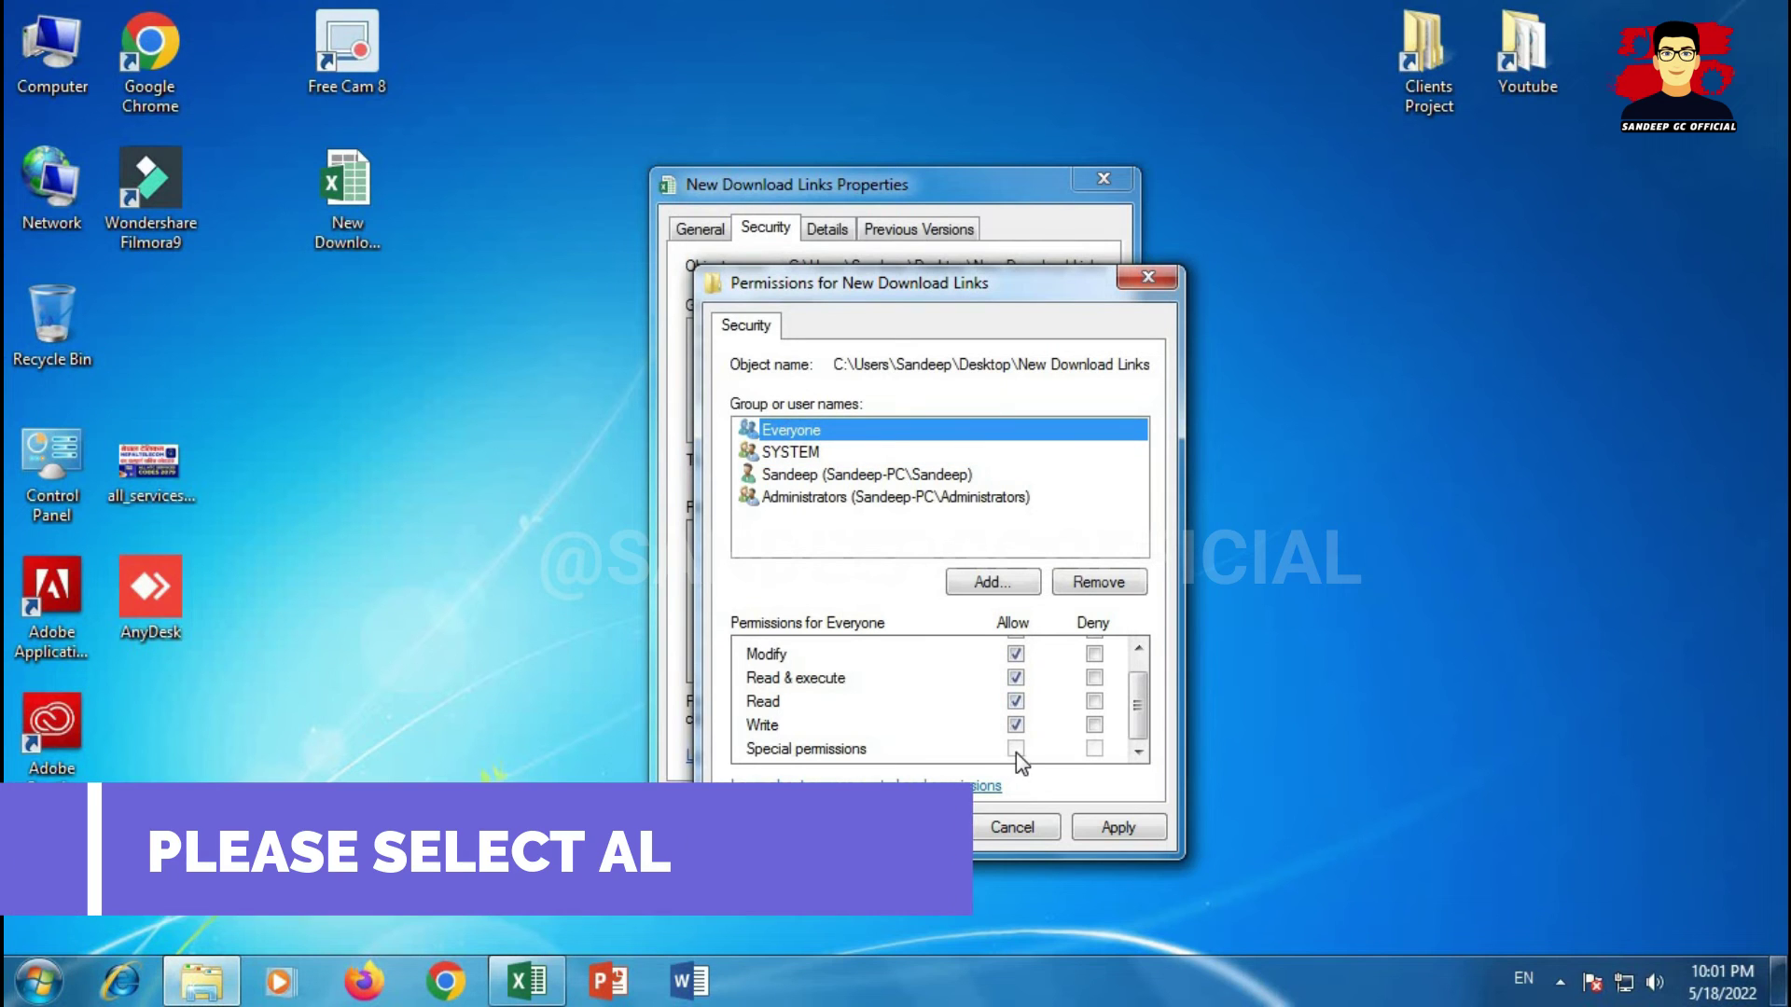
pyautogui.click(842, 496)
pyautogui.click(795, 452)
pyautogui.click(798, 430)
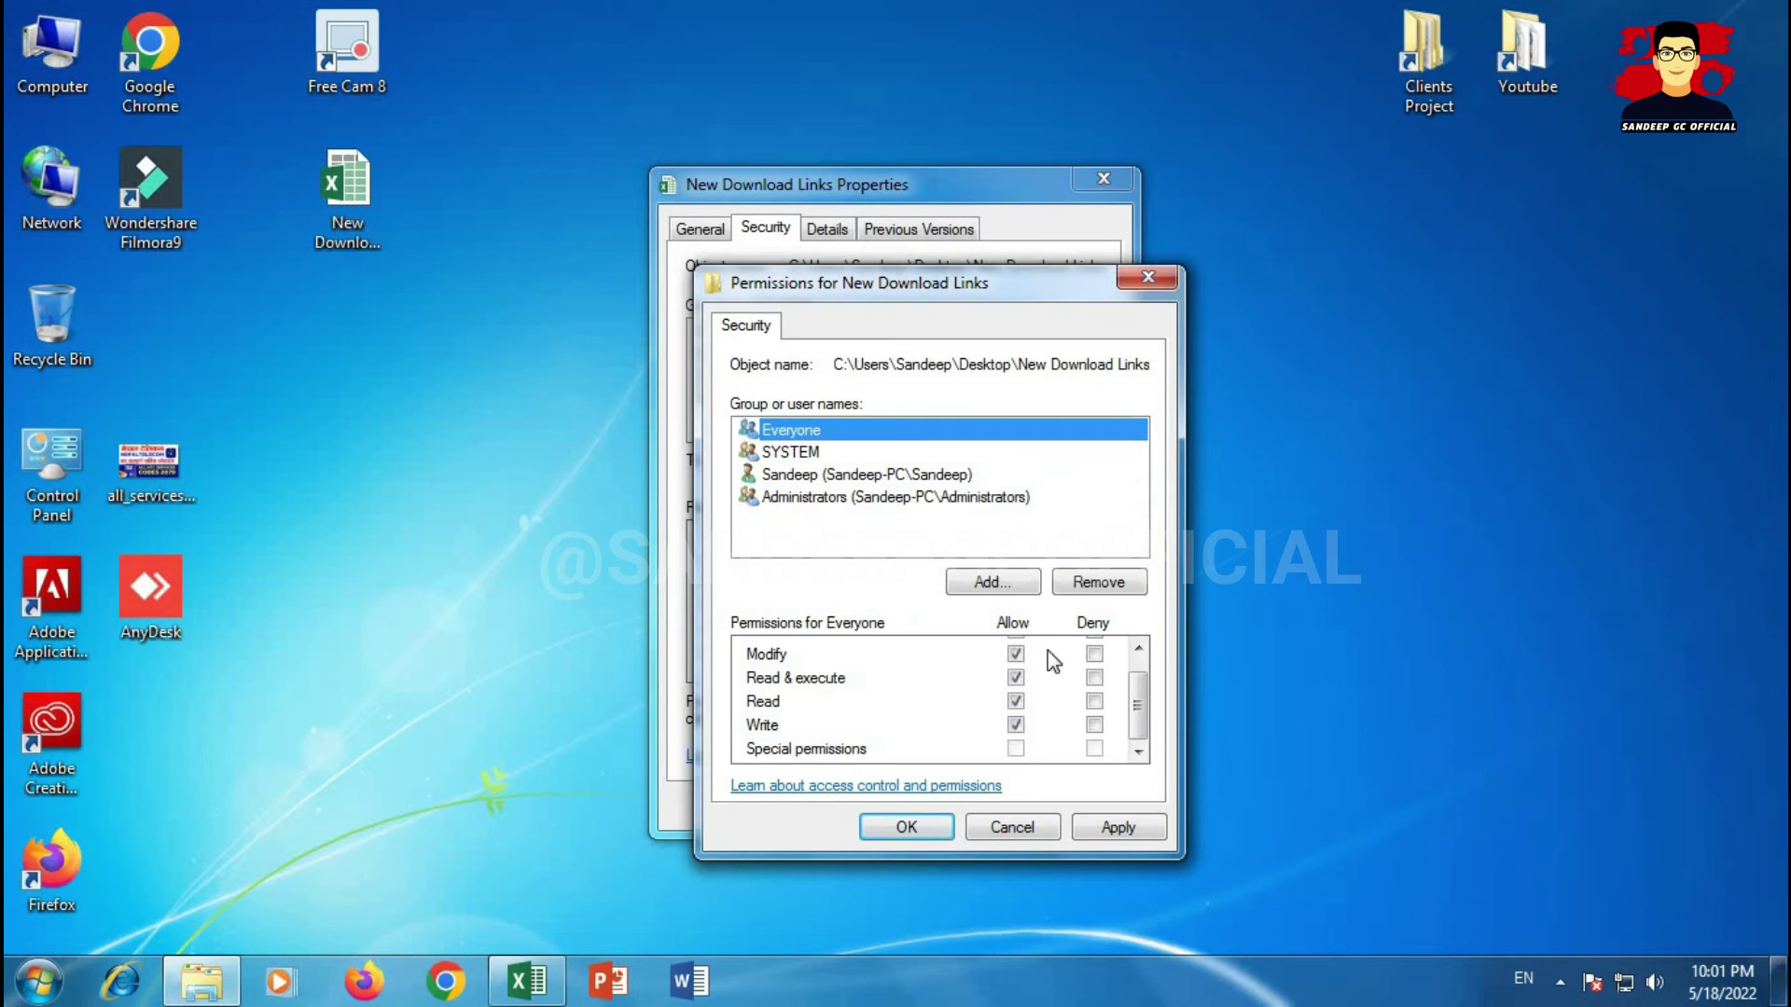
pyautogui.click(1119, 828)
# Step: Recheck the permissions of SYSTEM, the personal user account and Administrators, and confirm the permissions edit
pyautogui.click(804, 452)
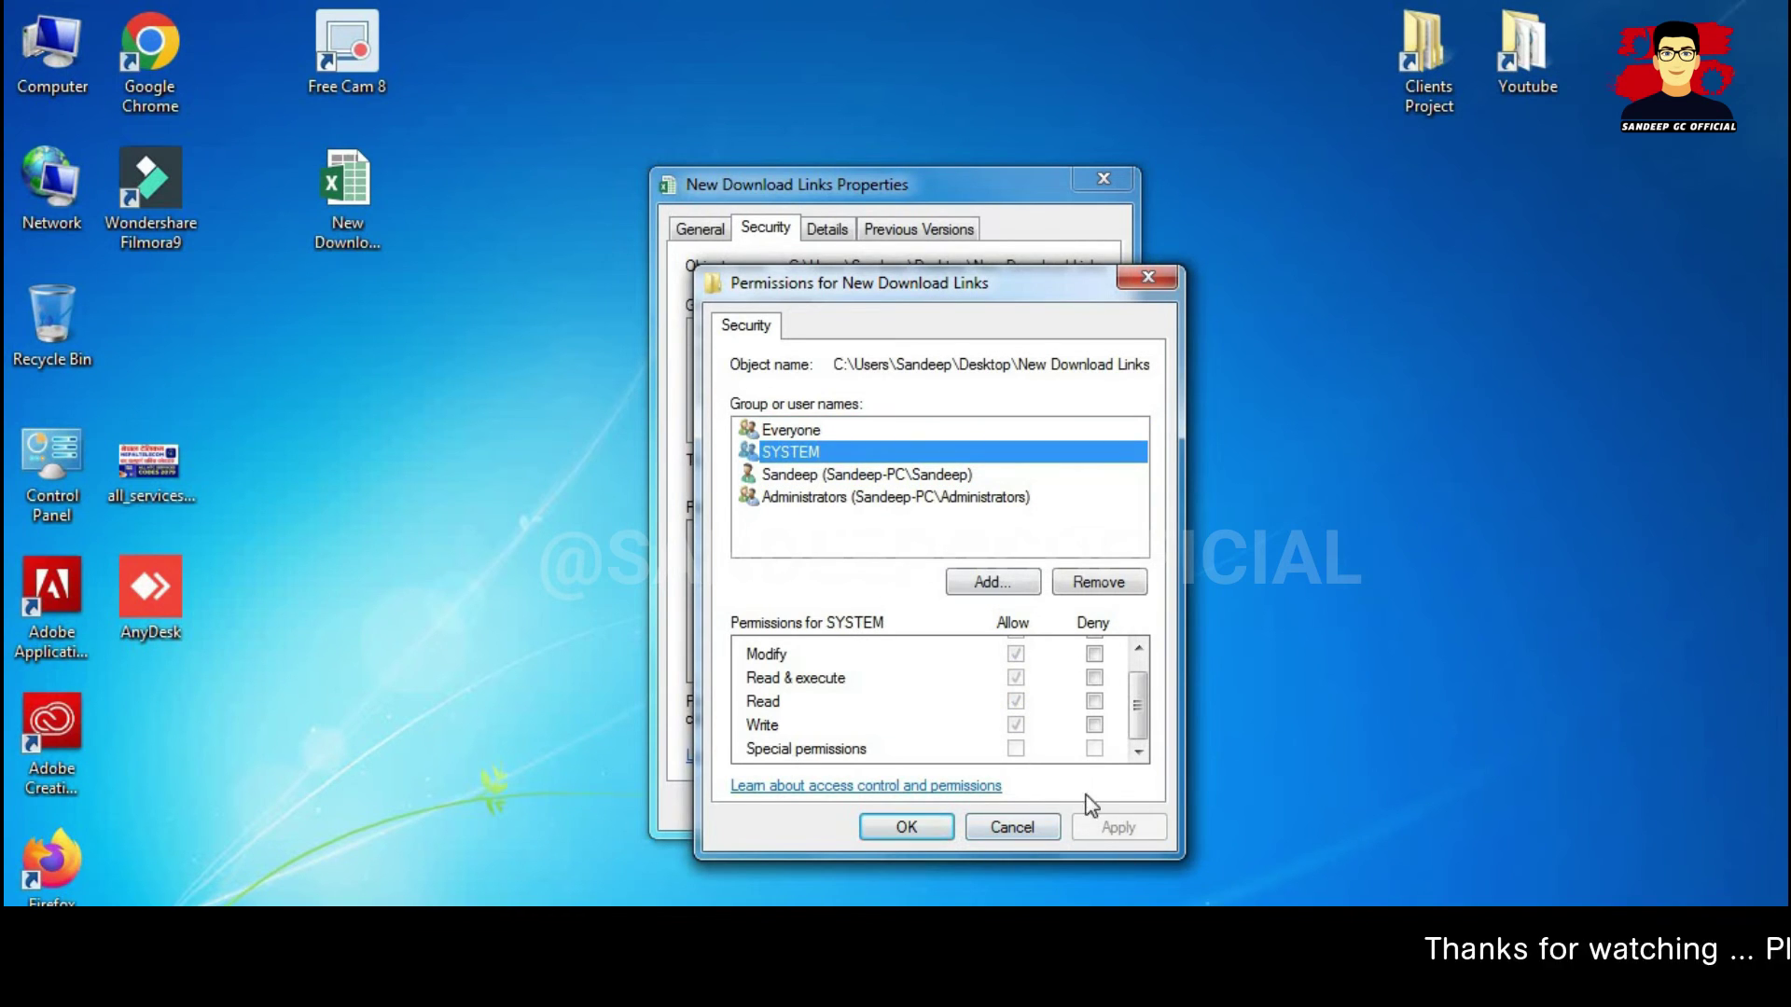
pyautogui.click(870, 476)
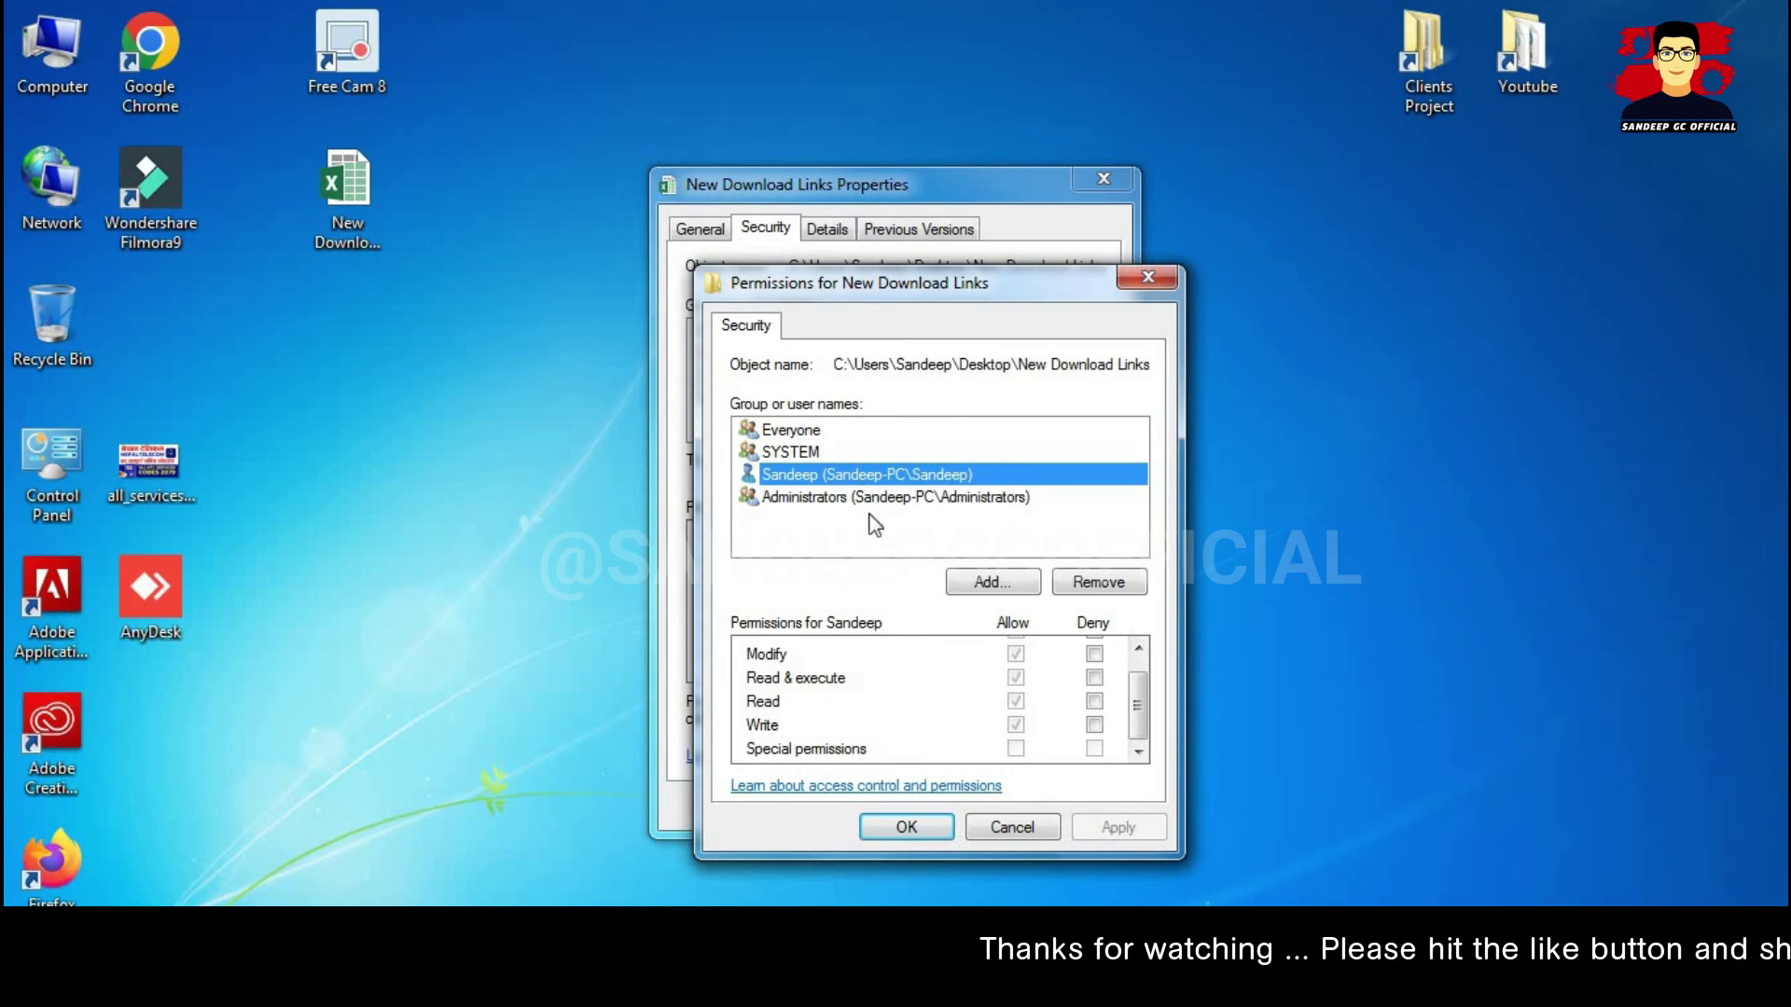
pyautogui.click(872, 498)
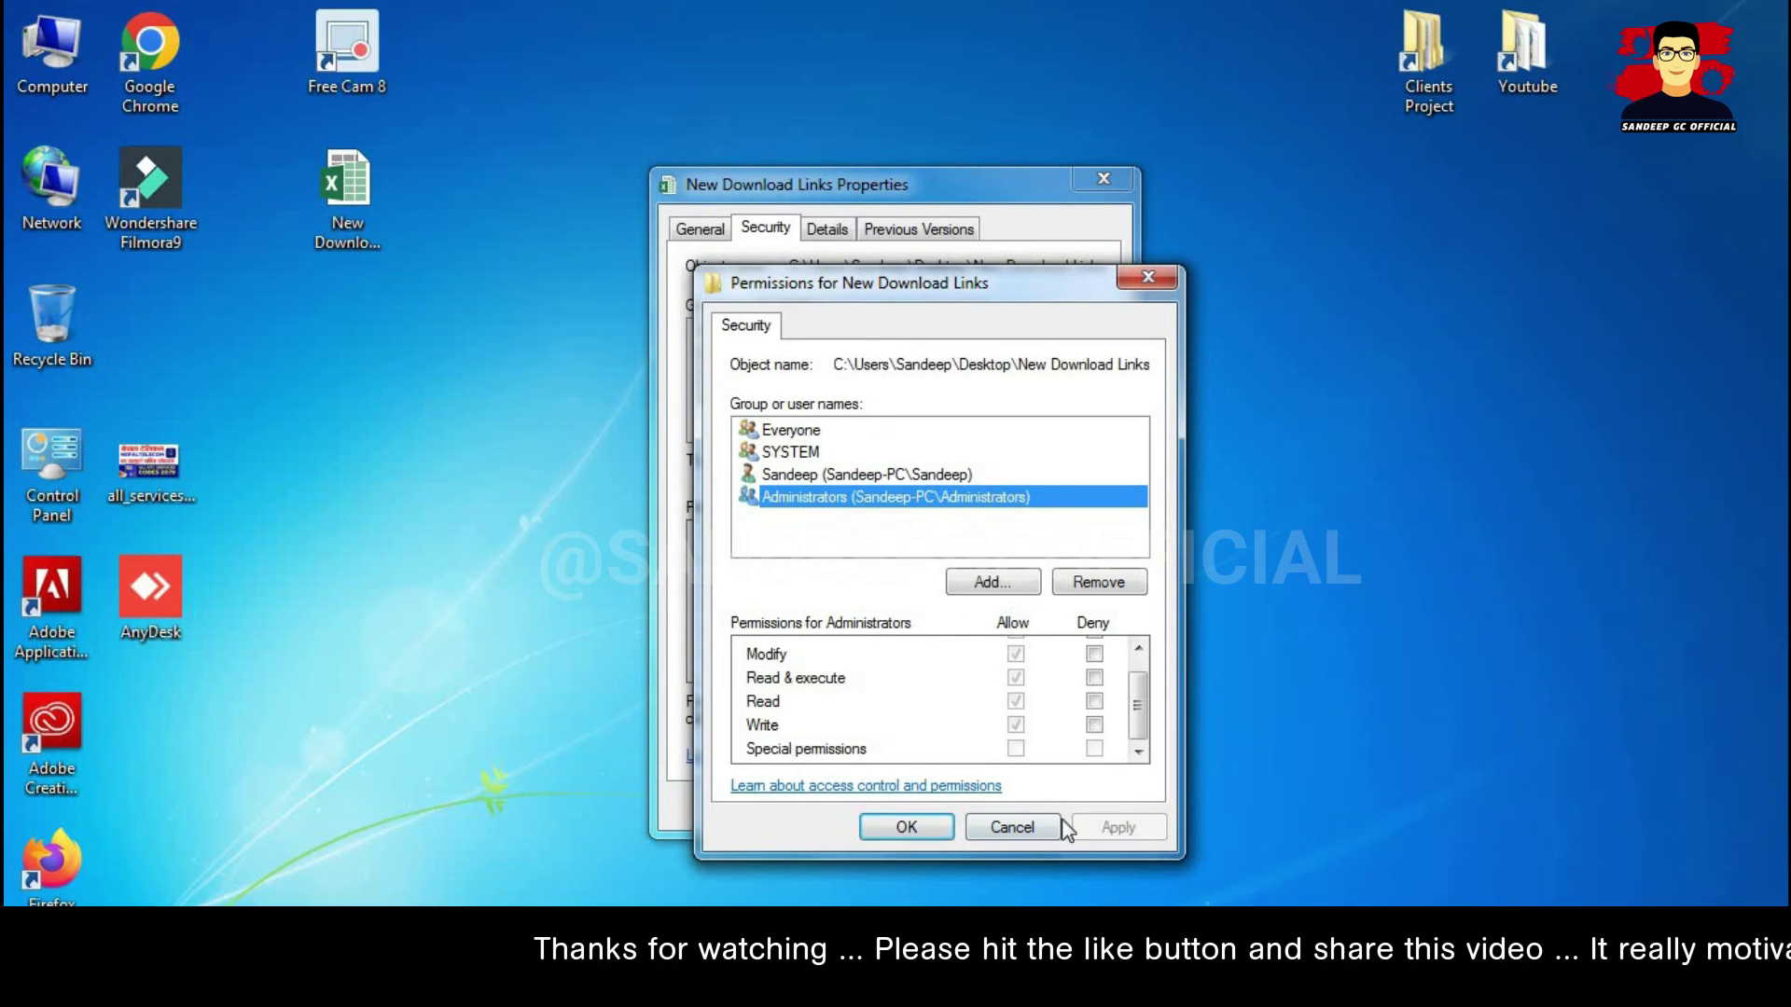
pyautogui.click(927, 822)
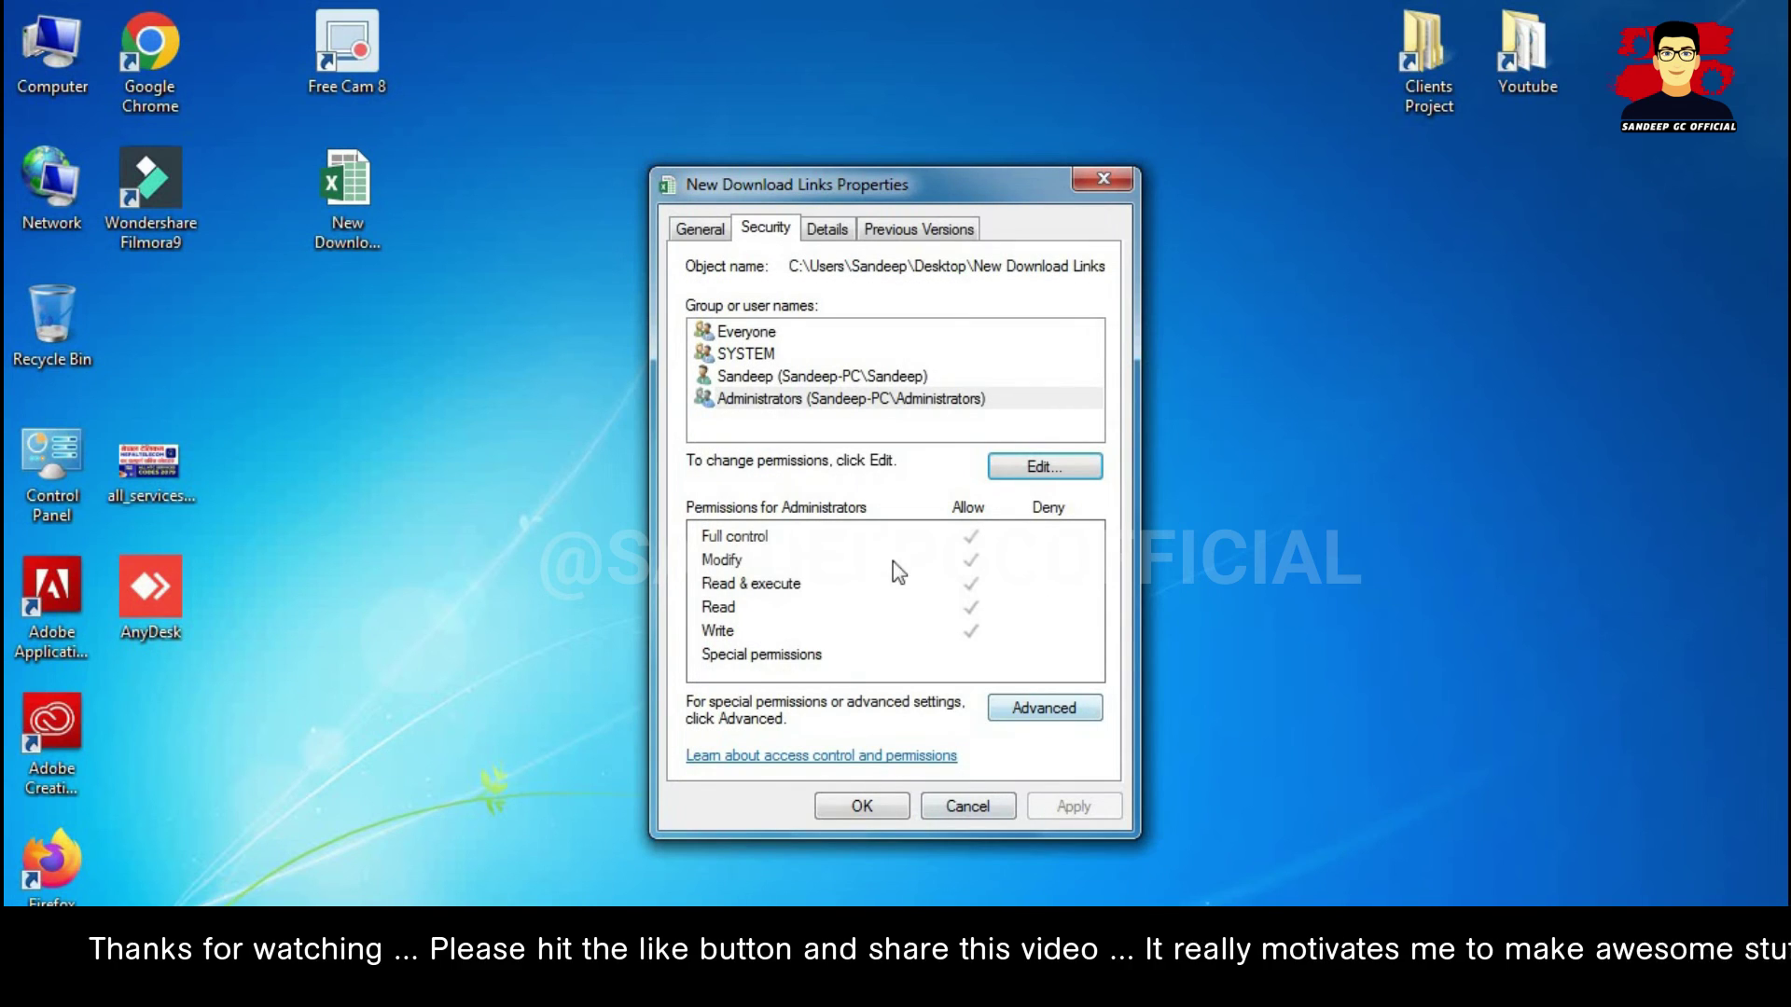
# Step: Open the file's advanced security settings and view the details of the Everyone permission entry
pyautogui.click(1026, 711)
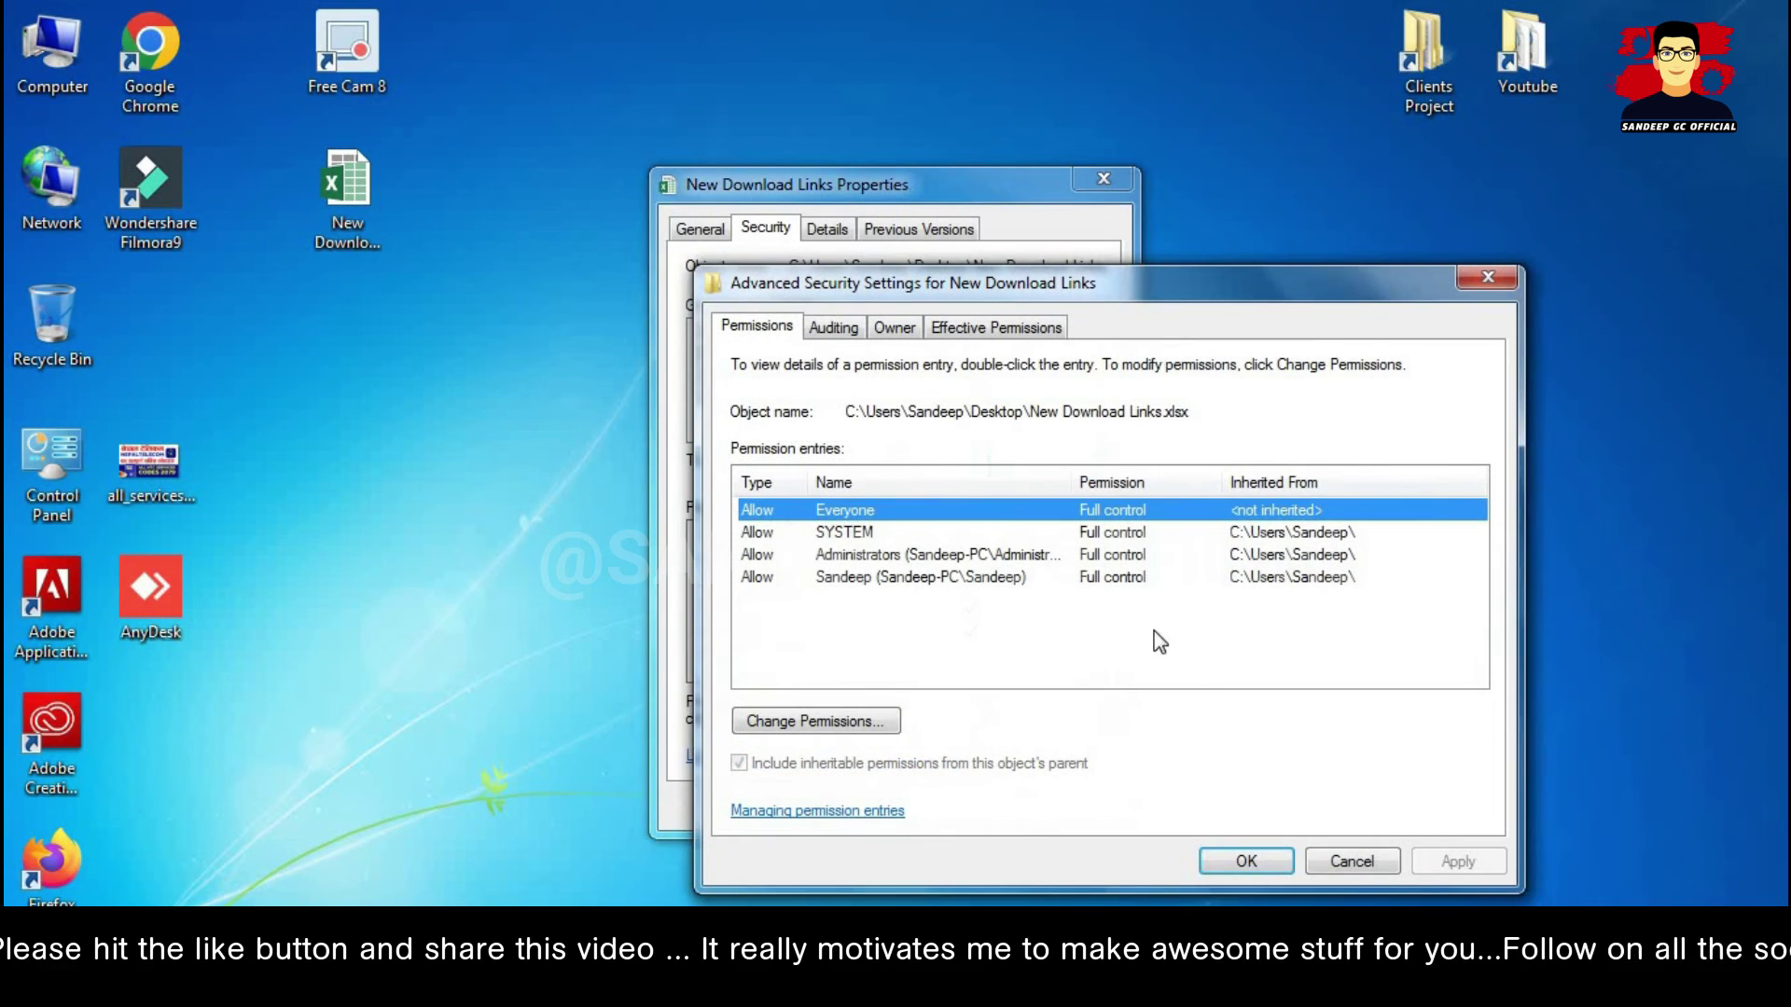
pyautogui.doubleClick(860, 511)
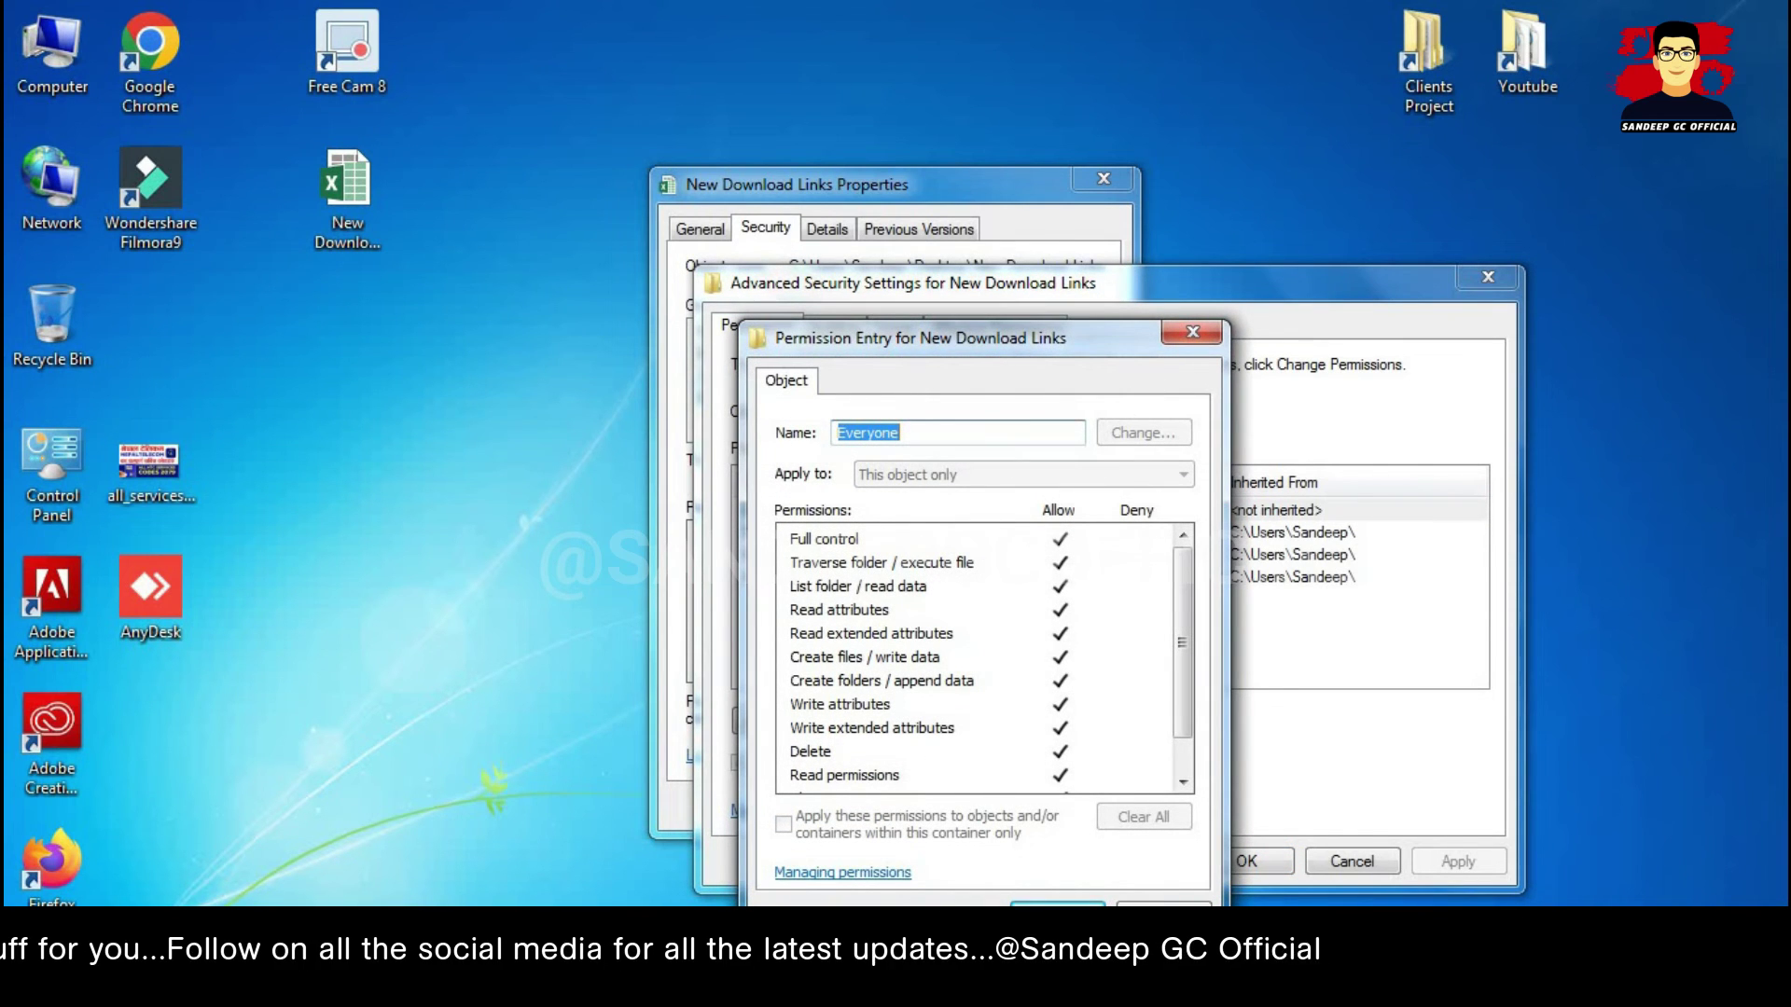
pyautogui.press('Escape')
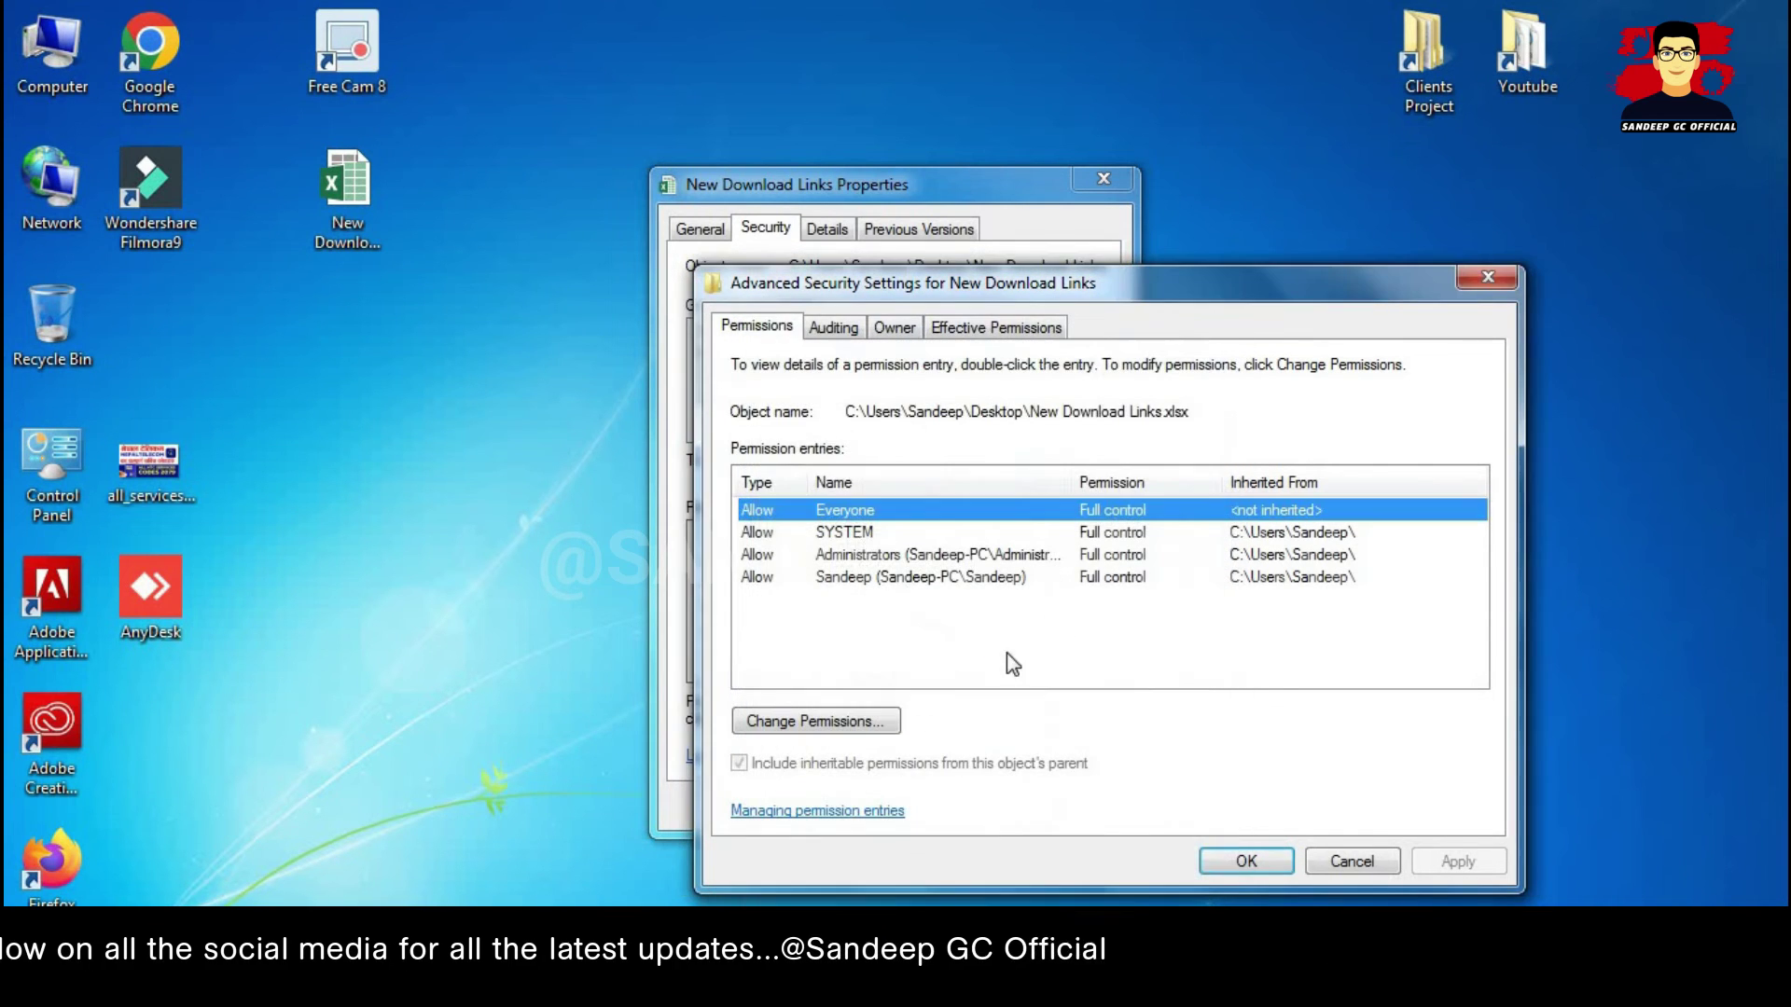
# Step: Edit the Everyone permission entry, switching Full control to Deny and back to Allow, and confirm it
pyautogui.click(804, 724)
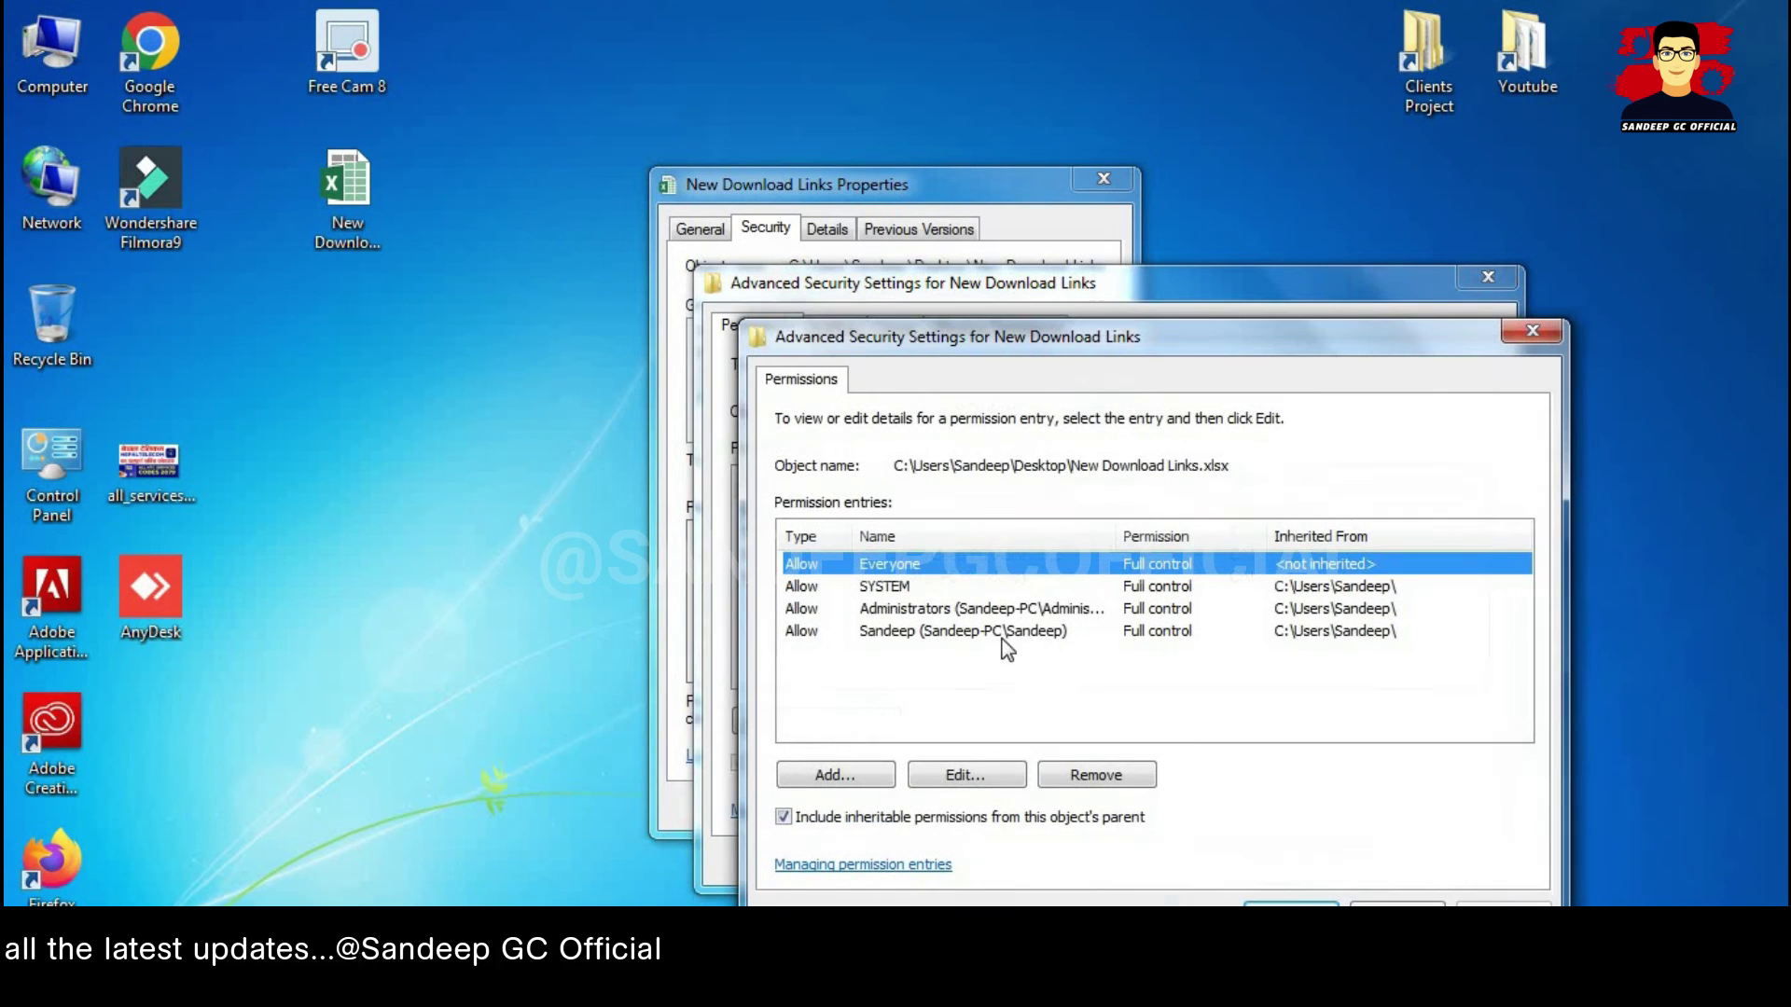
pyautogui.click(958, 778)
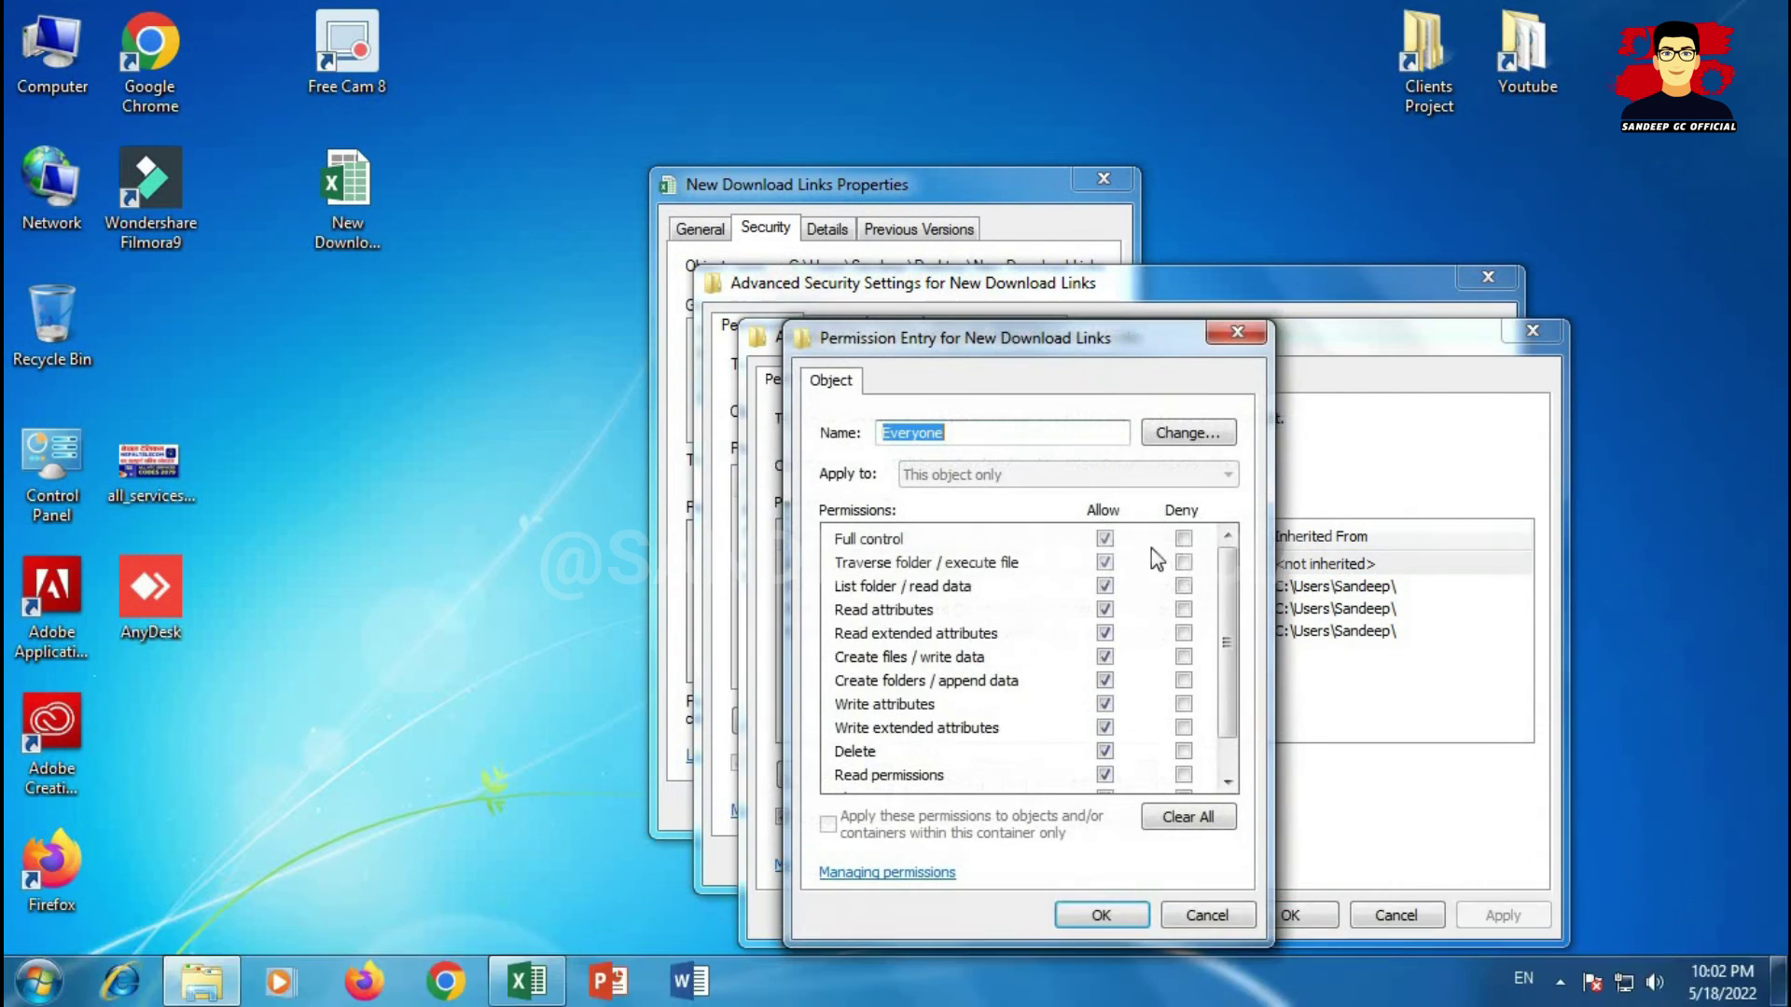
pyautogui.click(1184, 538)
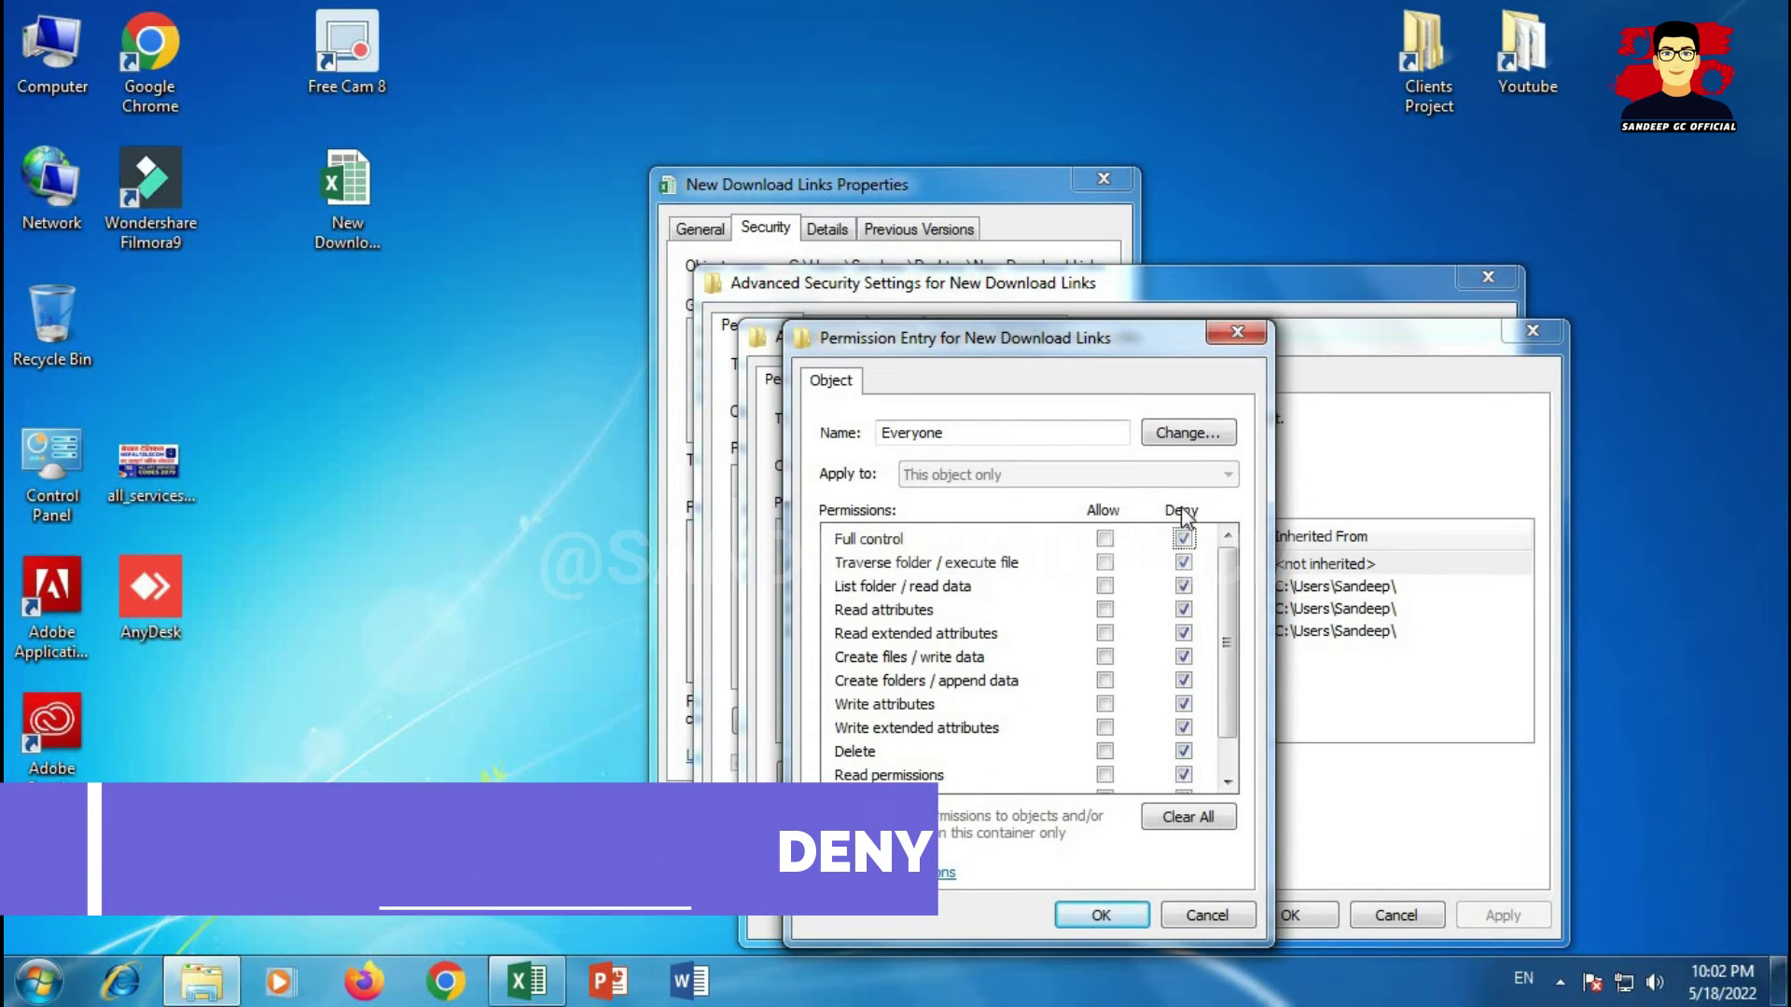
pyautogui.click(1105, 538)
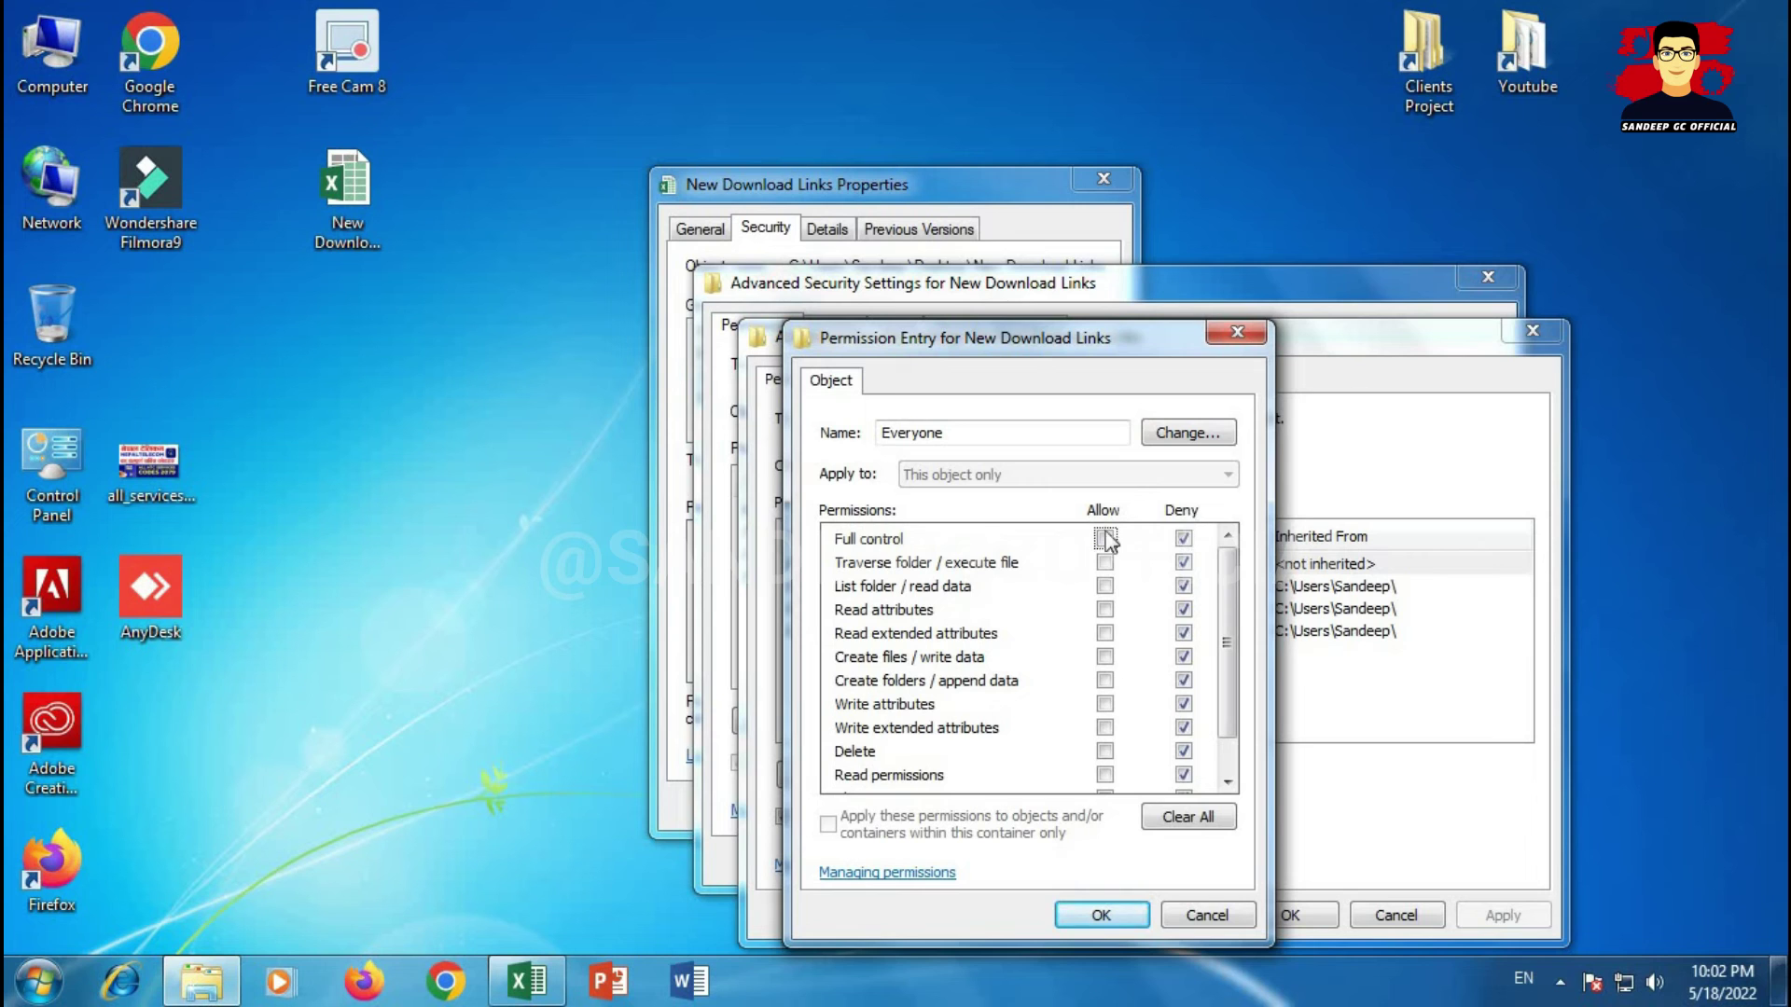
pyautogui.click(1116, 918)
# Step: Set Full control to Deny in the SYSTEM permission entry, clear all of its Deny entries again and confirm
pyautogui.doubleClick(876, 588)
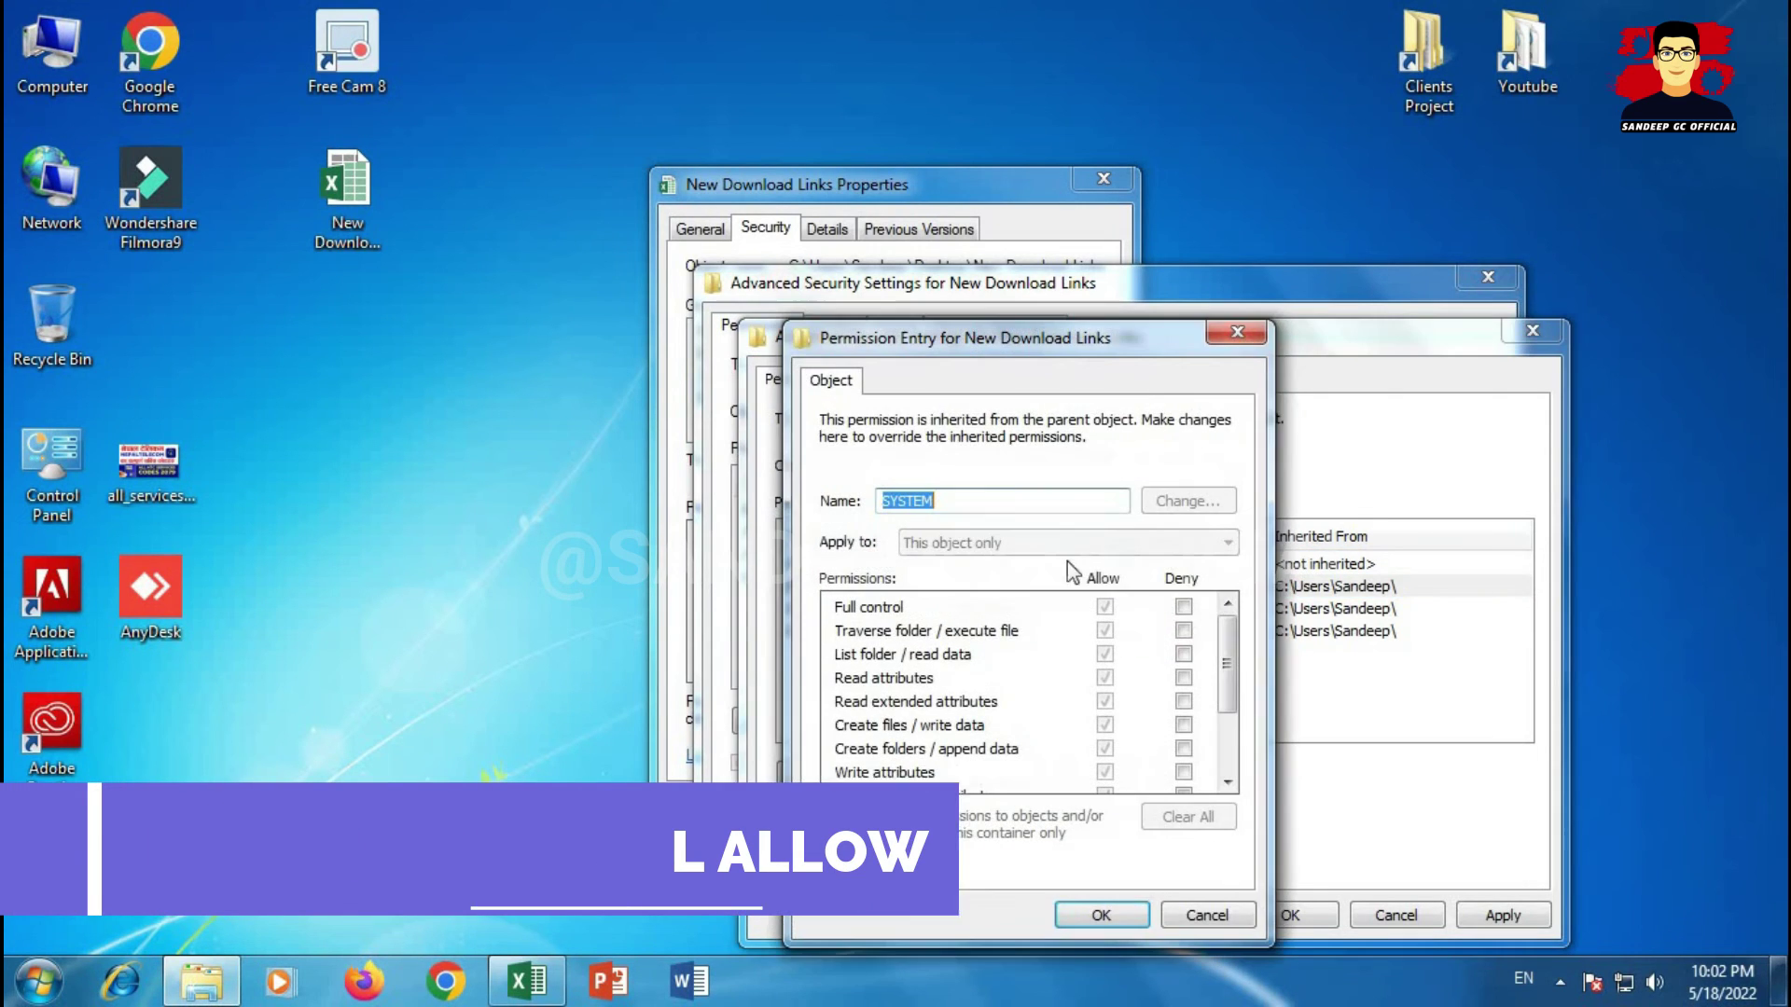
pyautogui.click(1183, 607)
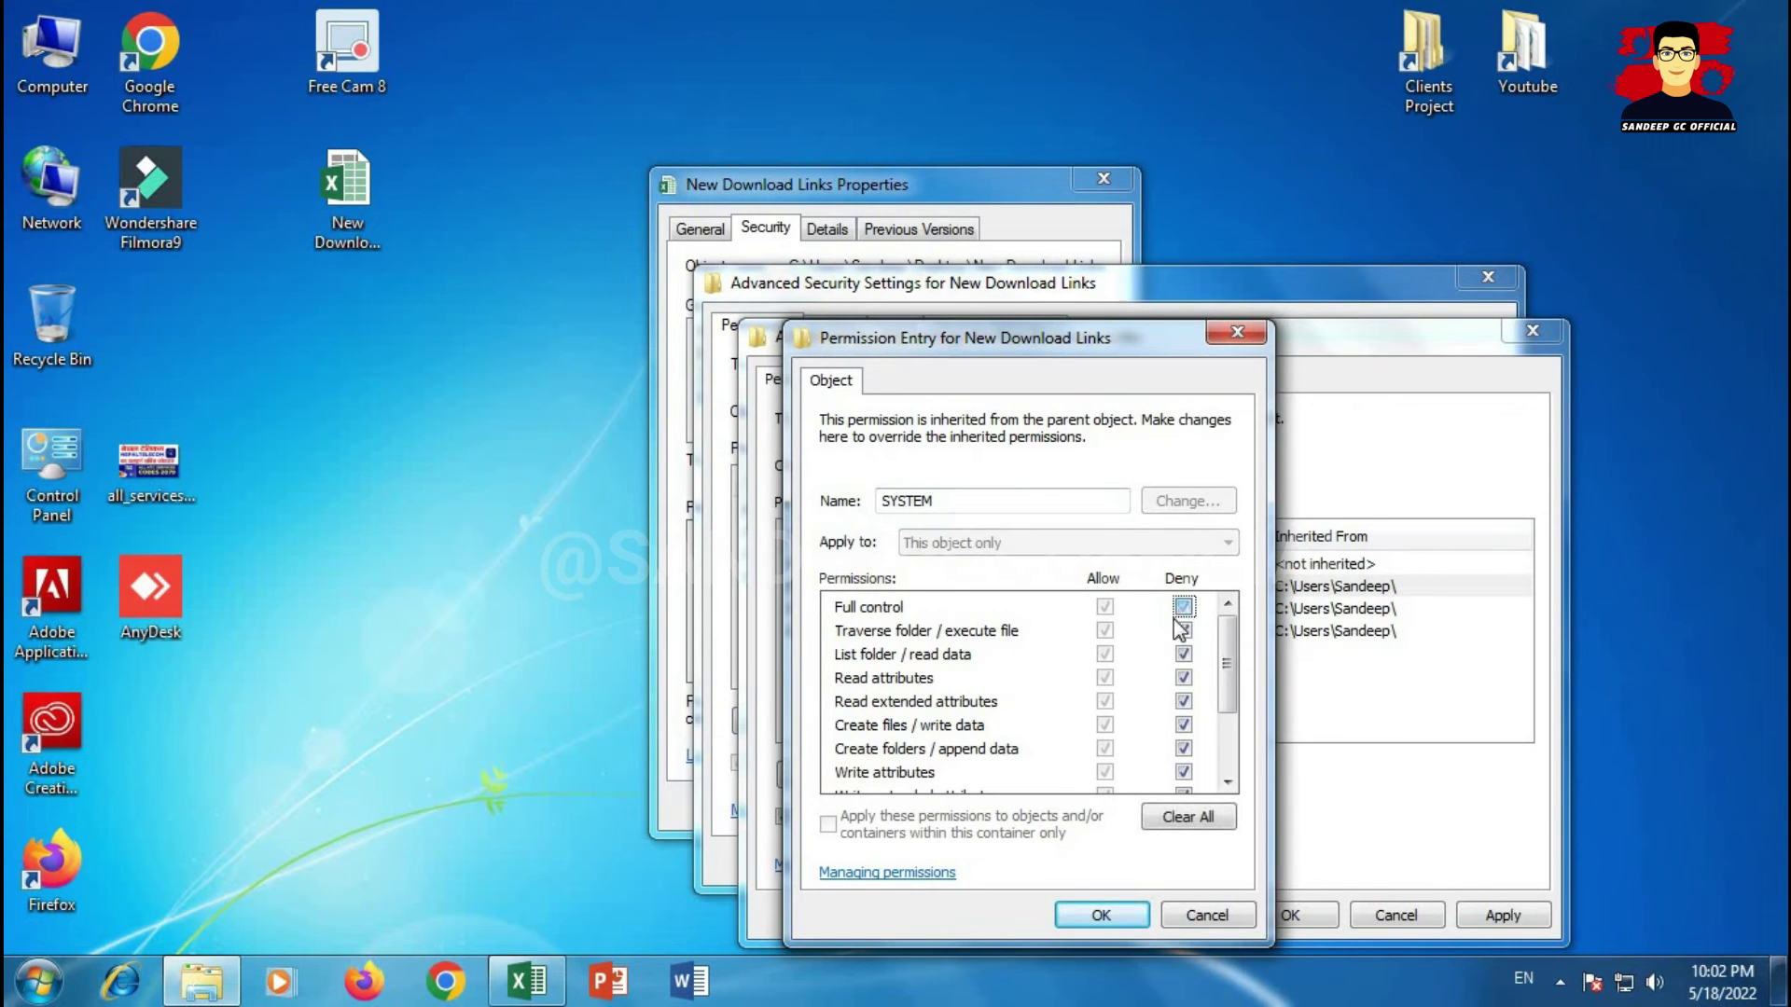
pyautogui.click(1194, 818)
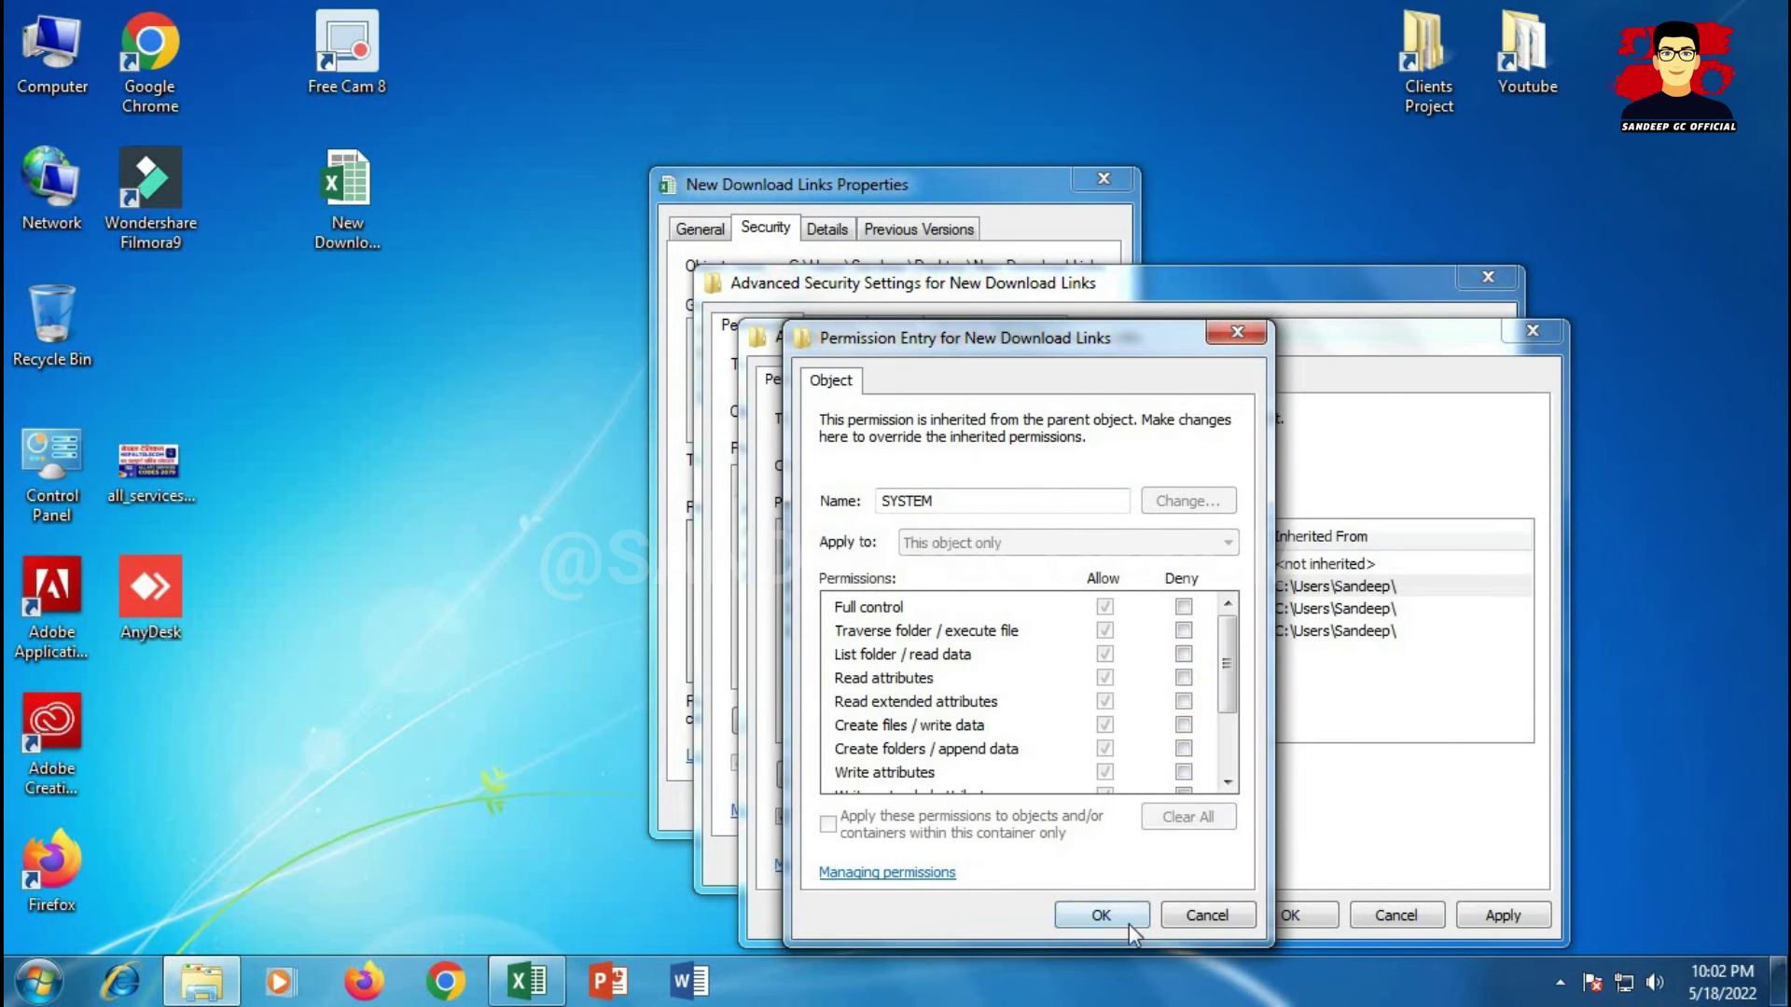
pyautogui.click(1102, 917)
# Step: Review the Administrators and personal account permission entries, and apply and confirm the advanced permission changes
pyautogui.click(881, 611)
pyautogui.doubleClick(881, 611)
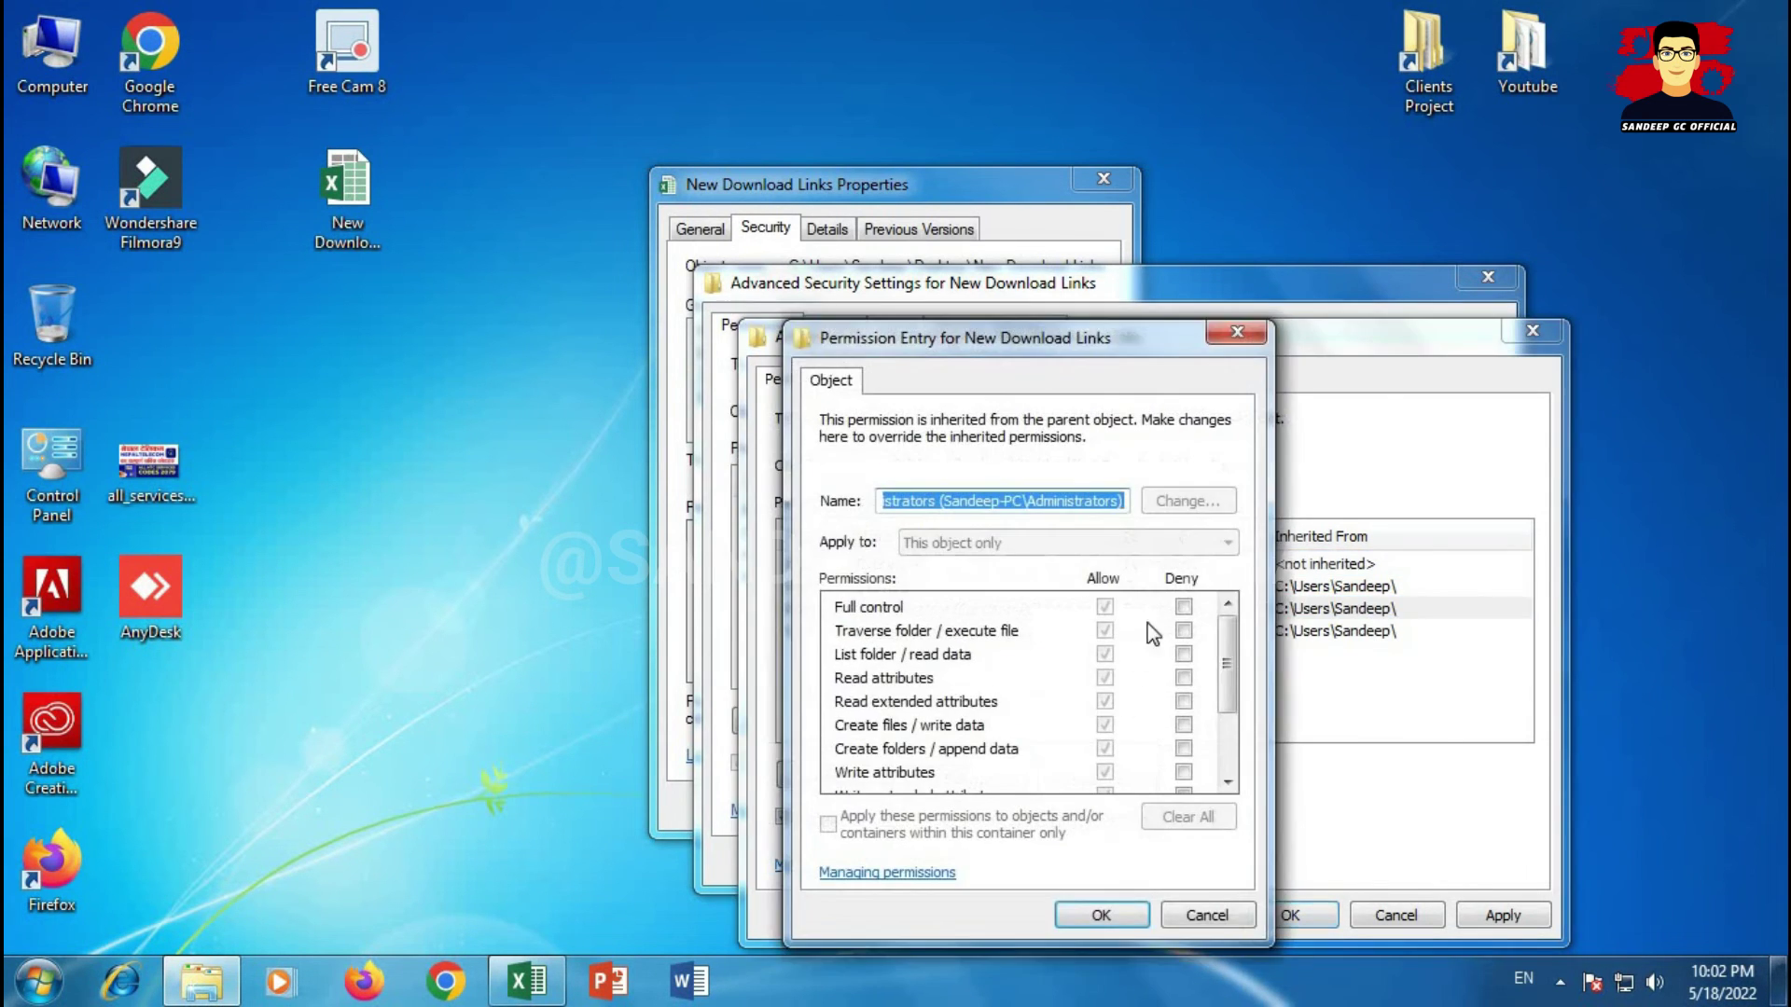
pyautogui.click(1097, 922)
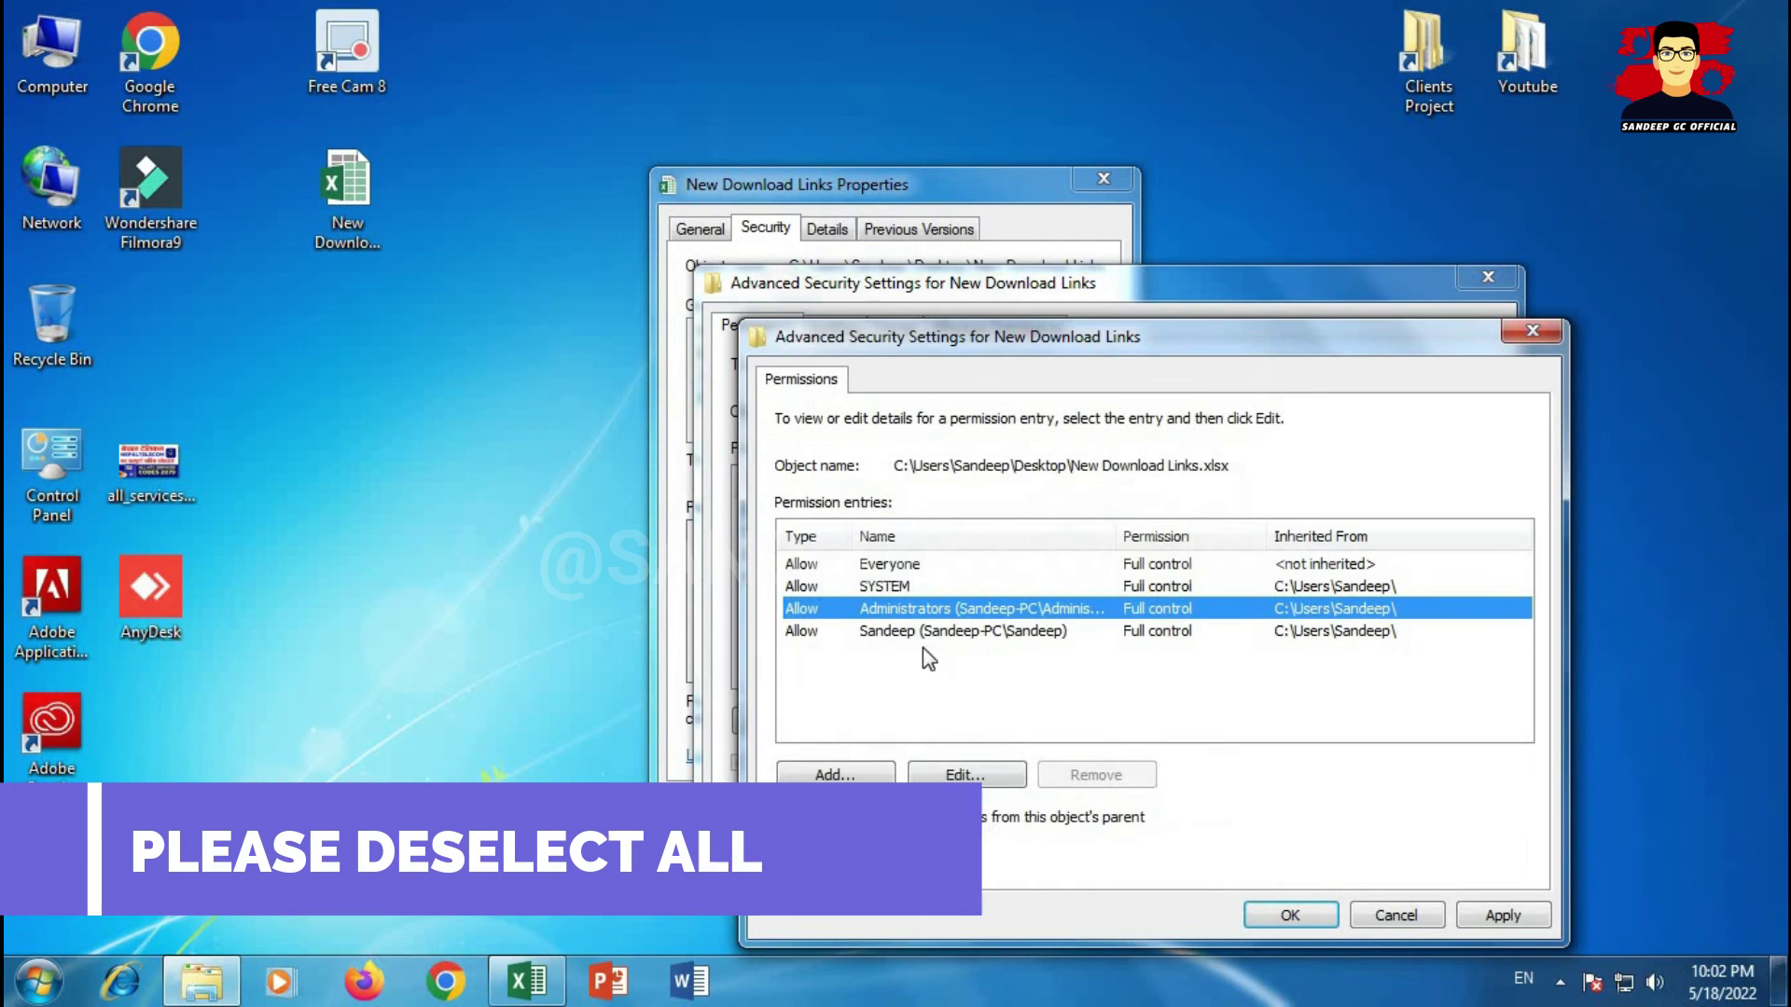
pyautogui.doubleClick(910, 633)
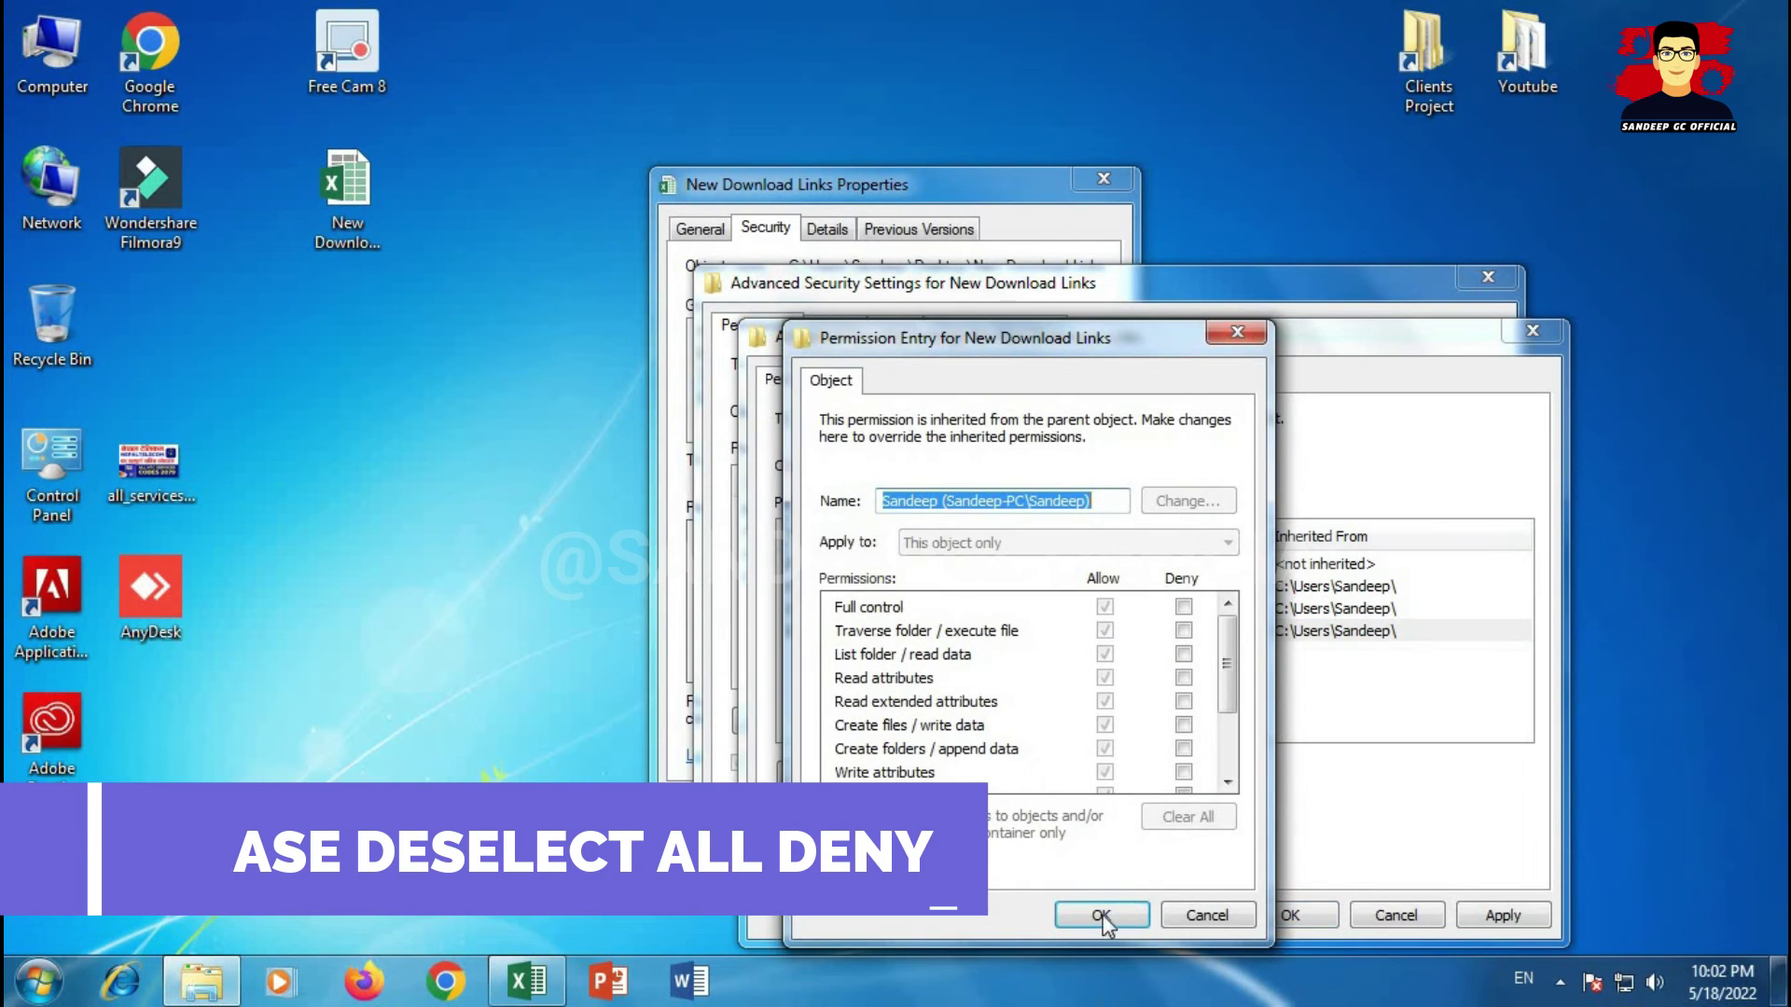
pyautogui.click(1102, 915)
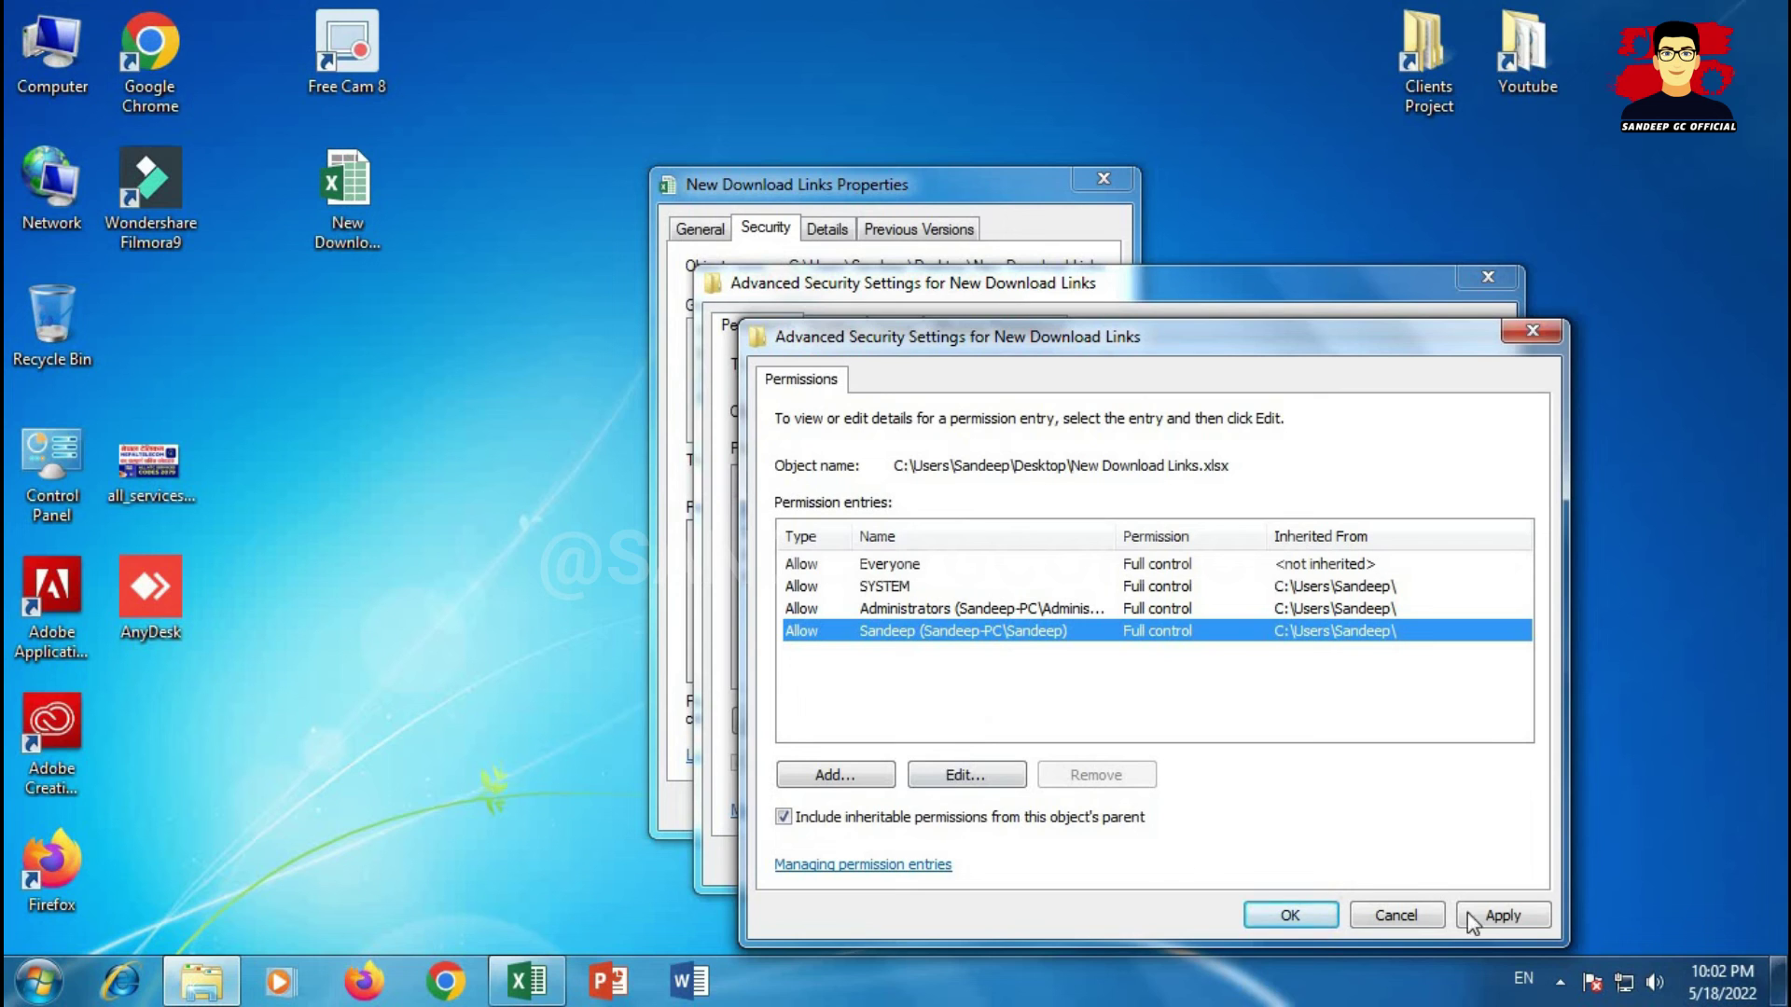
pyautogui.press('Home')
pyautogui.click(1500, 914)
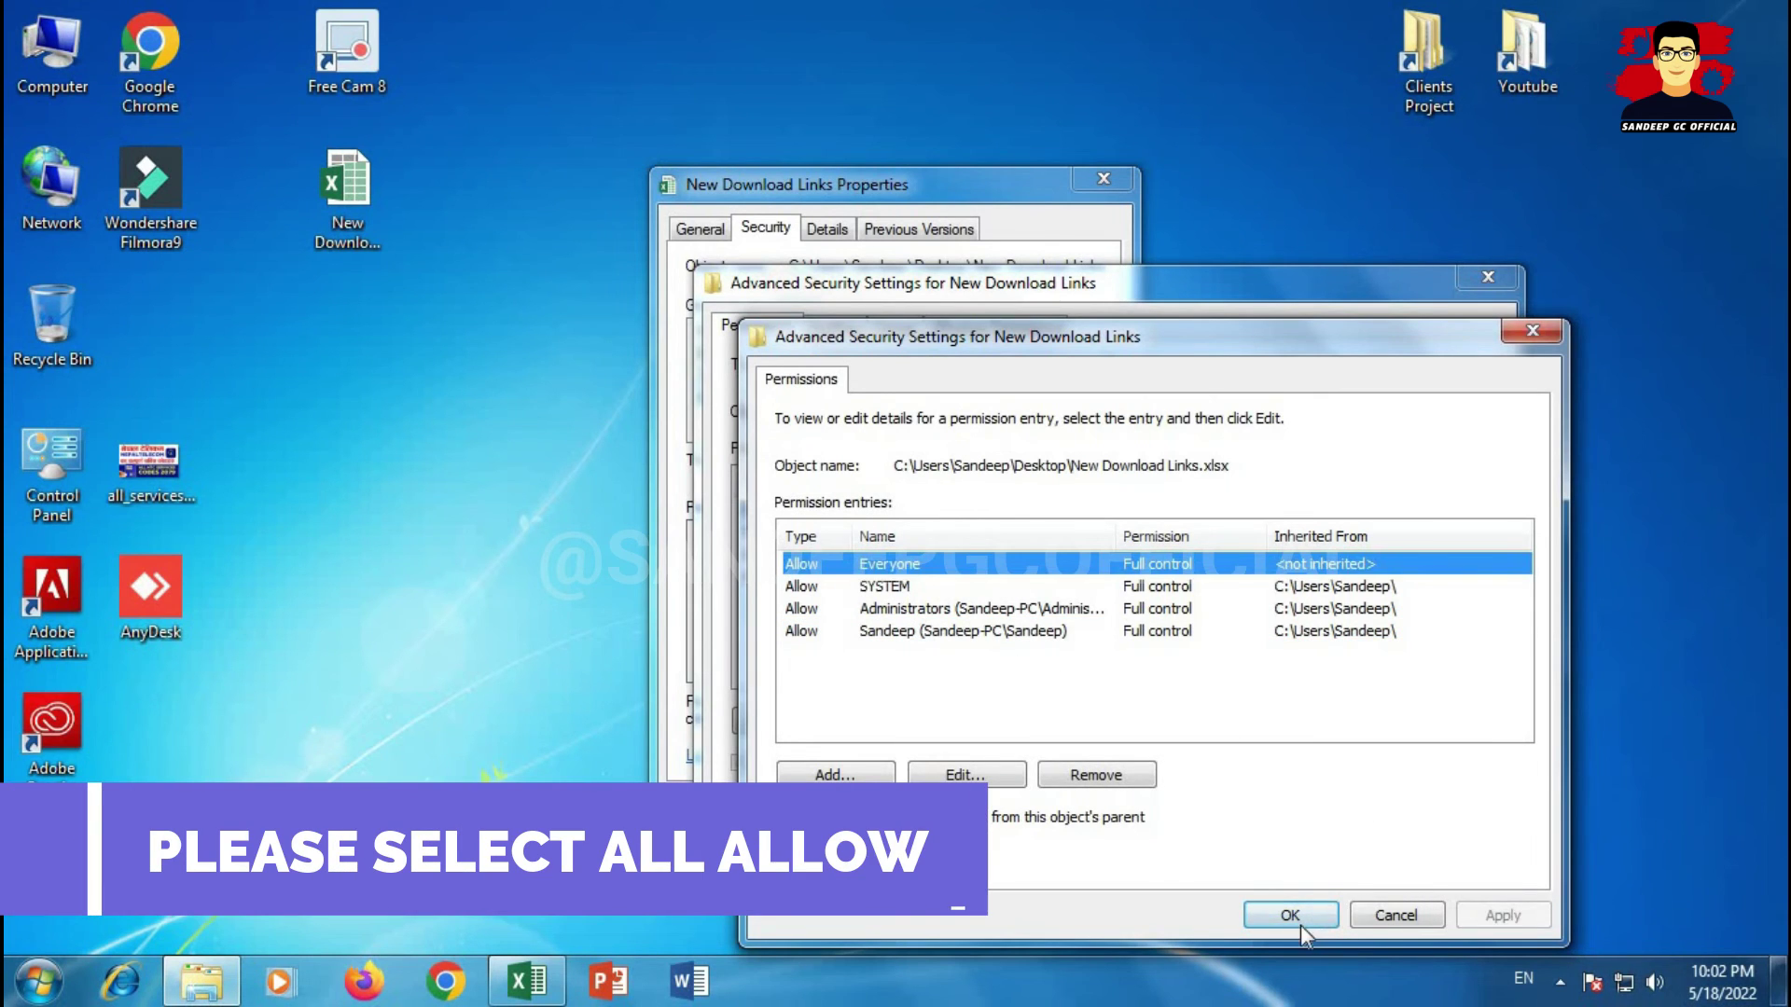
pyautogui.click(1299, 923)
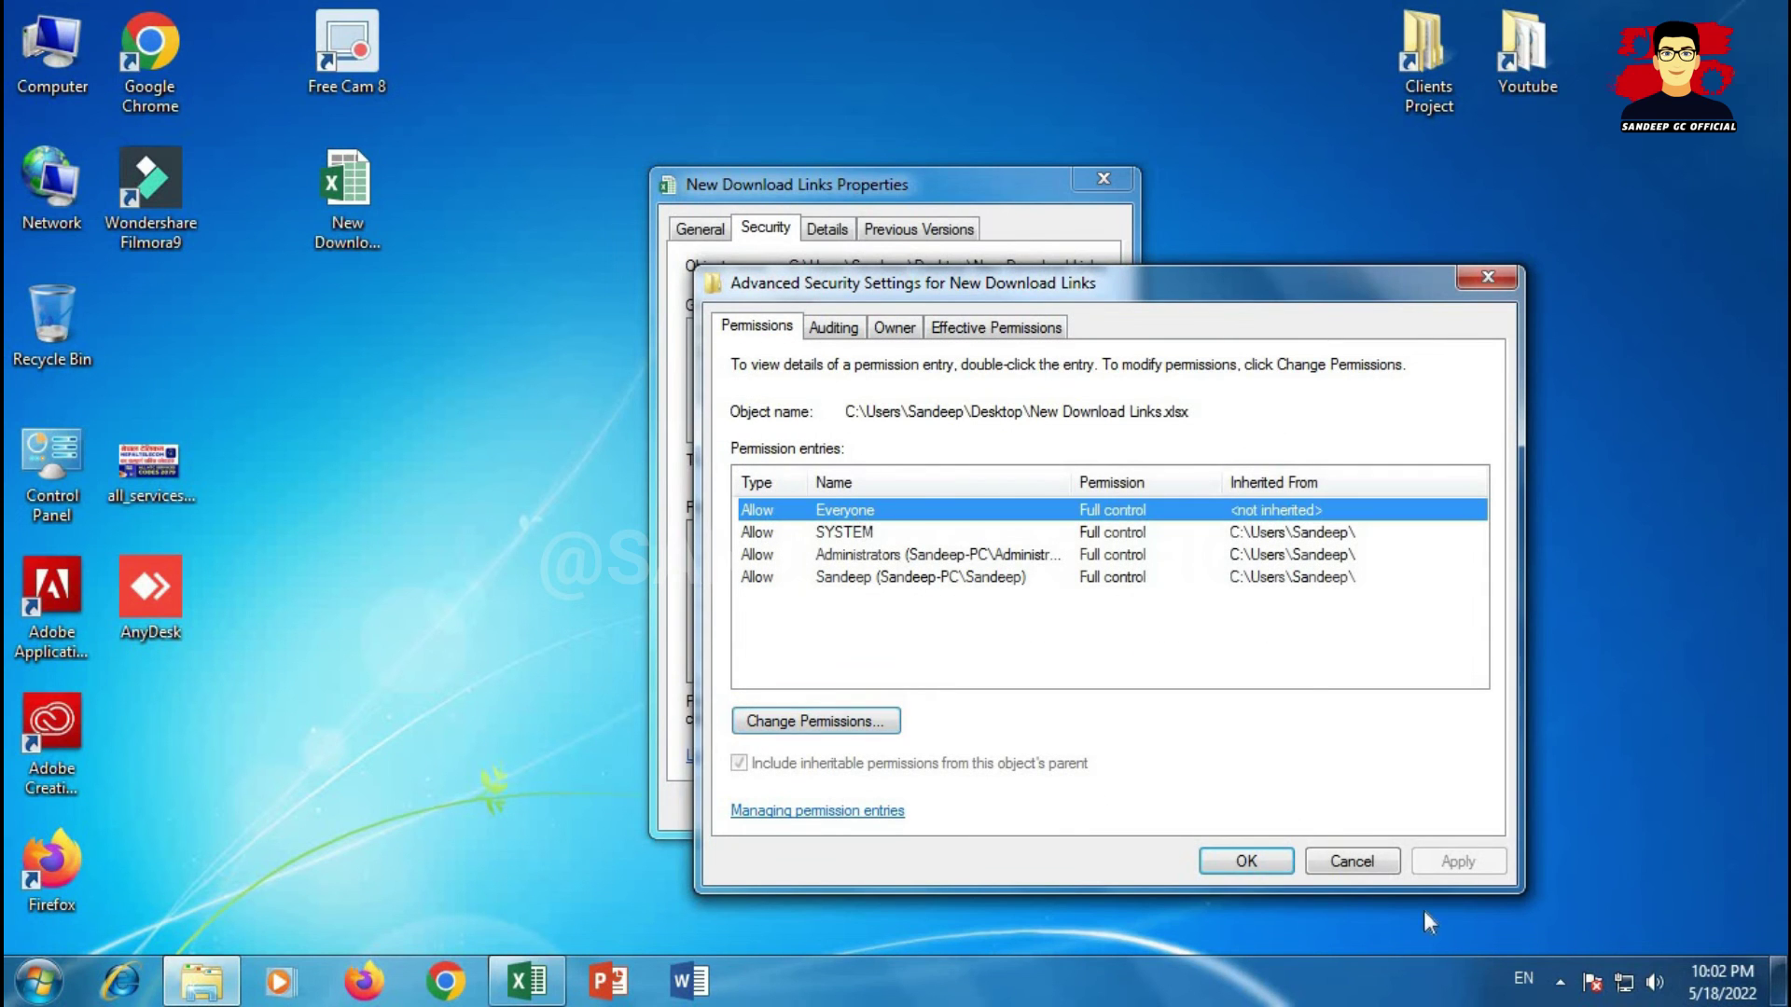
# Step: Examine the file's auditing and owner settings, opening the owner change options and cancelling them
pyautogui.click(834, 330)
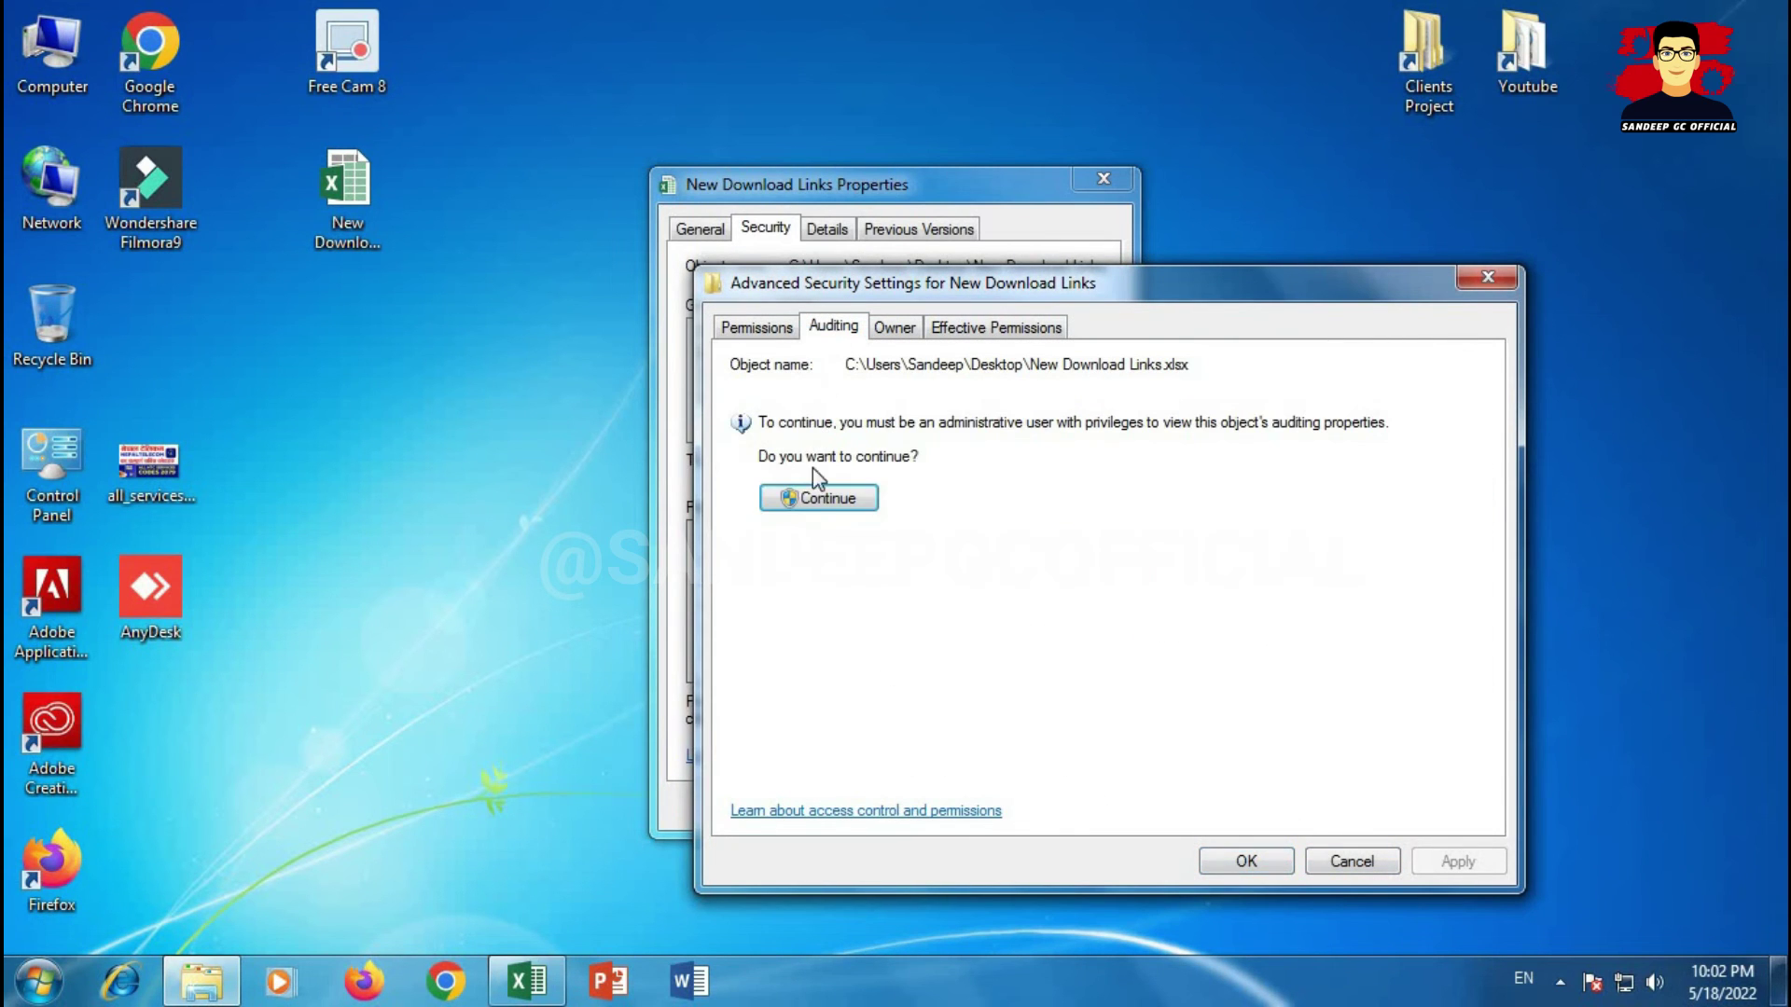
pyautogui.click(896, 330)
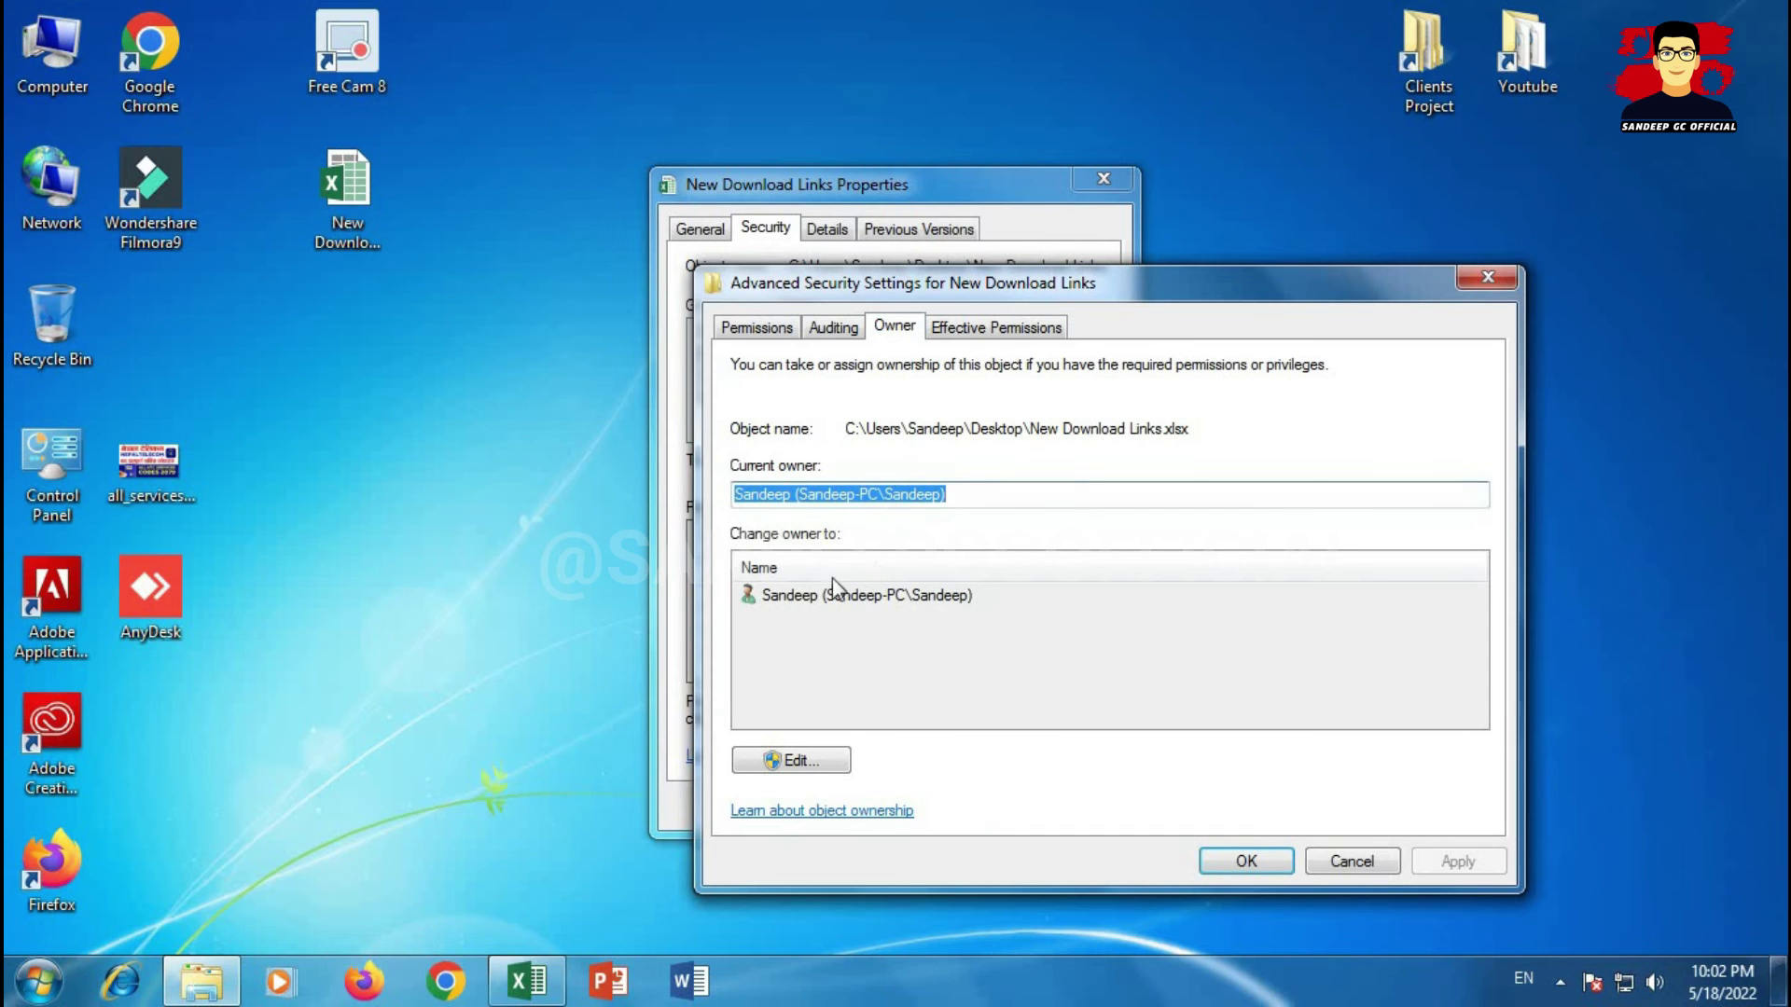
pyautogui.click(817, 754)
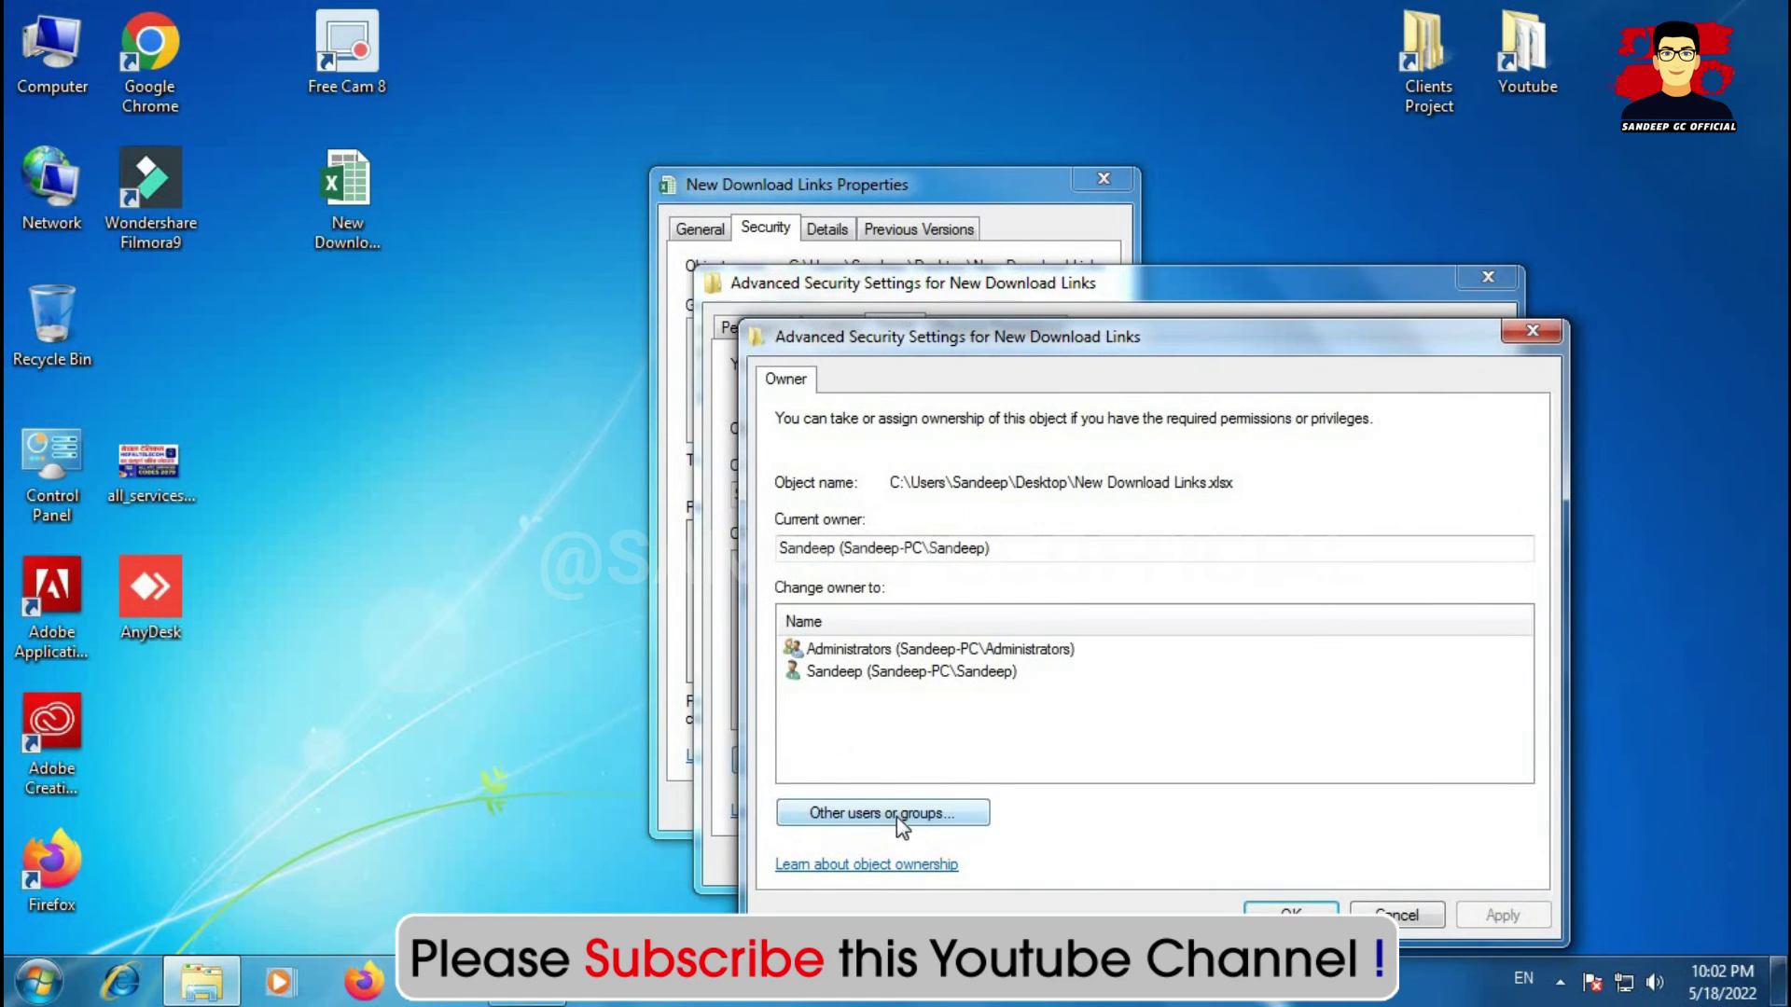
pyautogui.click(1390, 912)
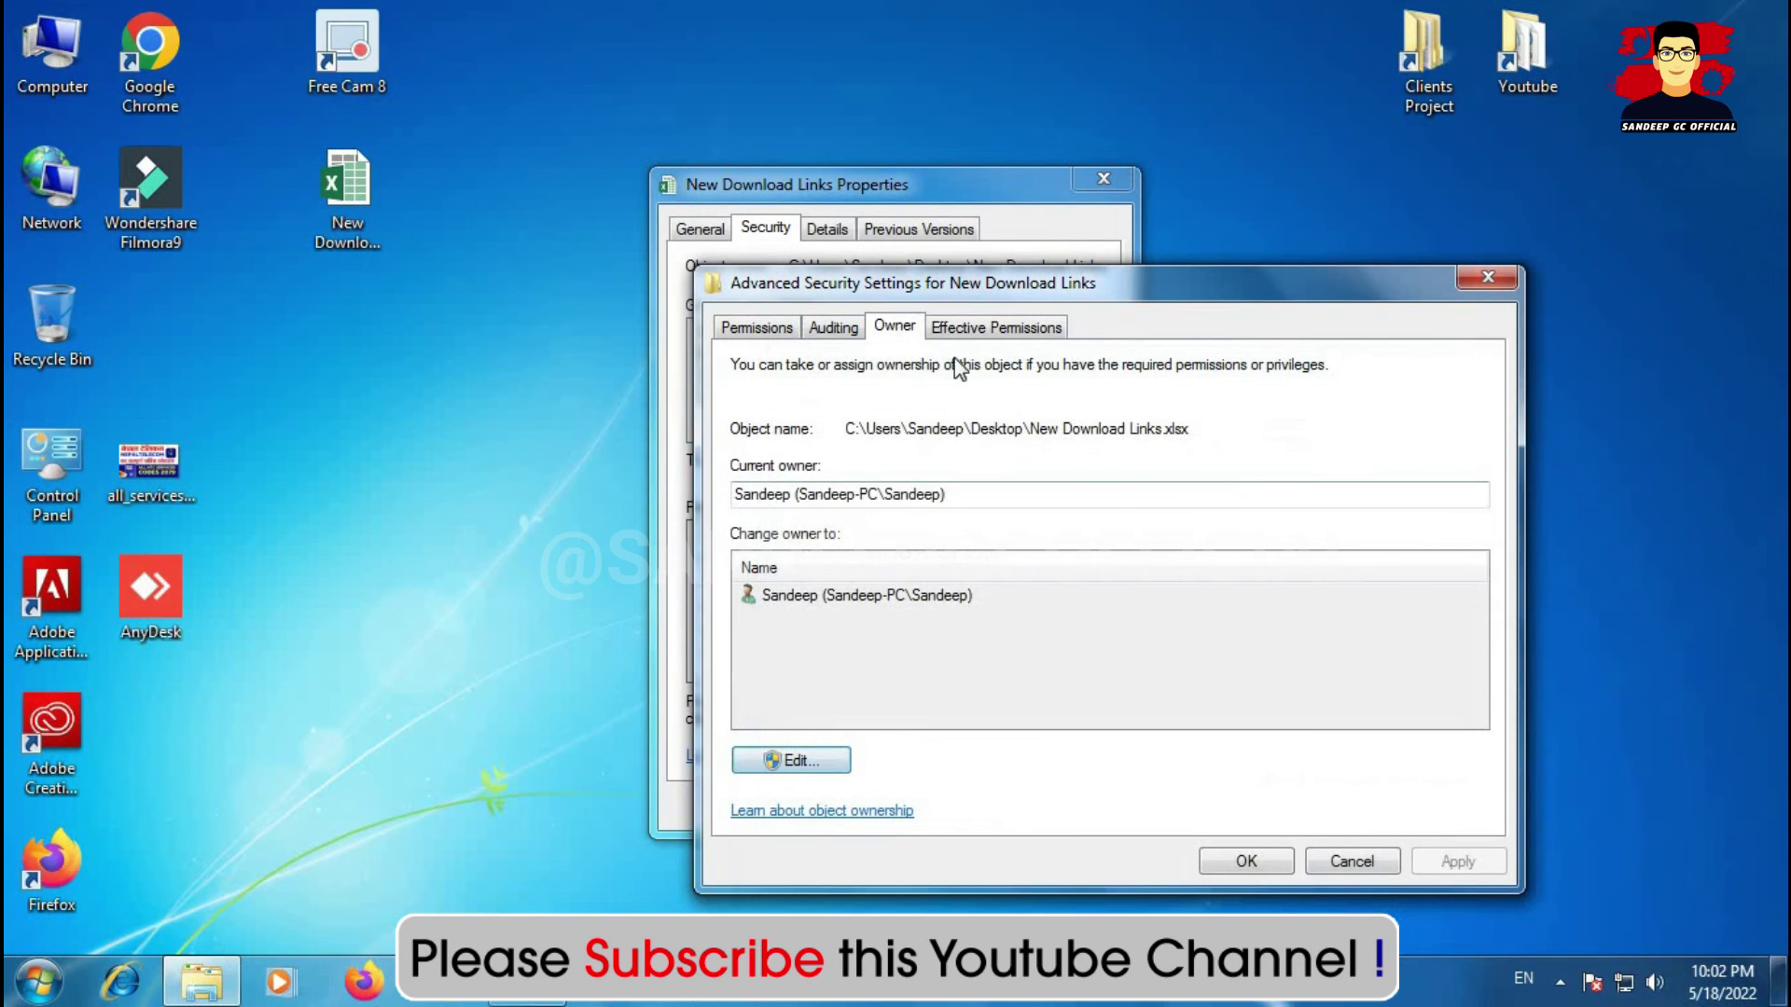
# Step: Examine the file's effective permissions for the Everyone group, and close the advanced security settings
pyautogui.click(975, 331)
pyautogui.click(1461, 520)
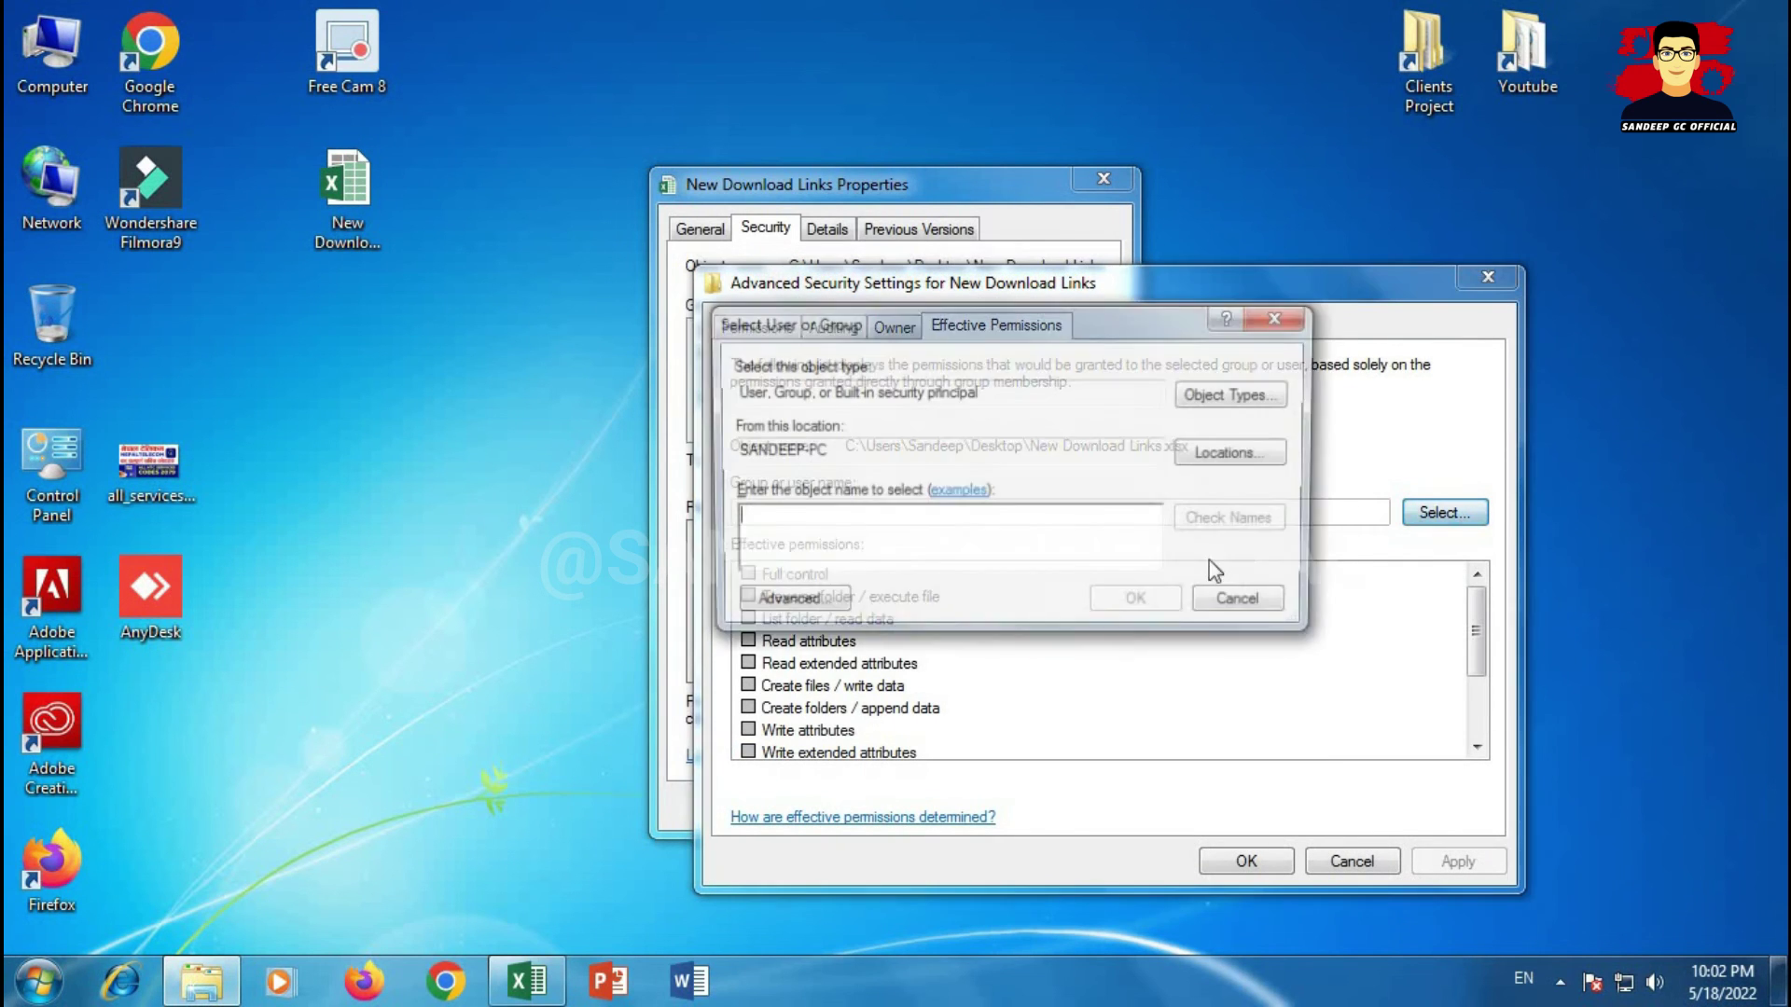
pyautogui.click(804, 604)
pyautogui.click(1348, 452)
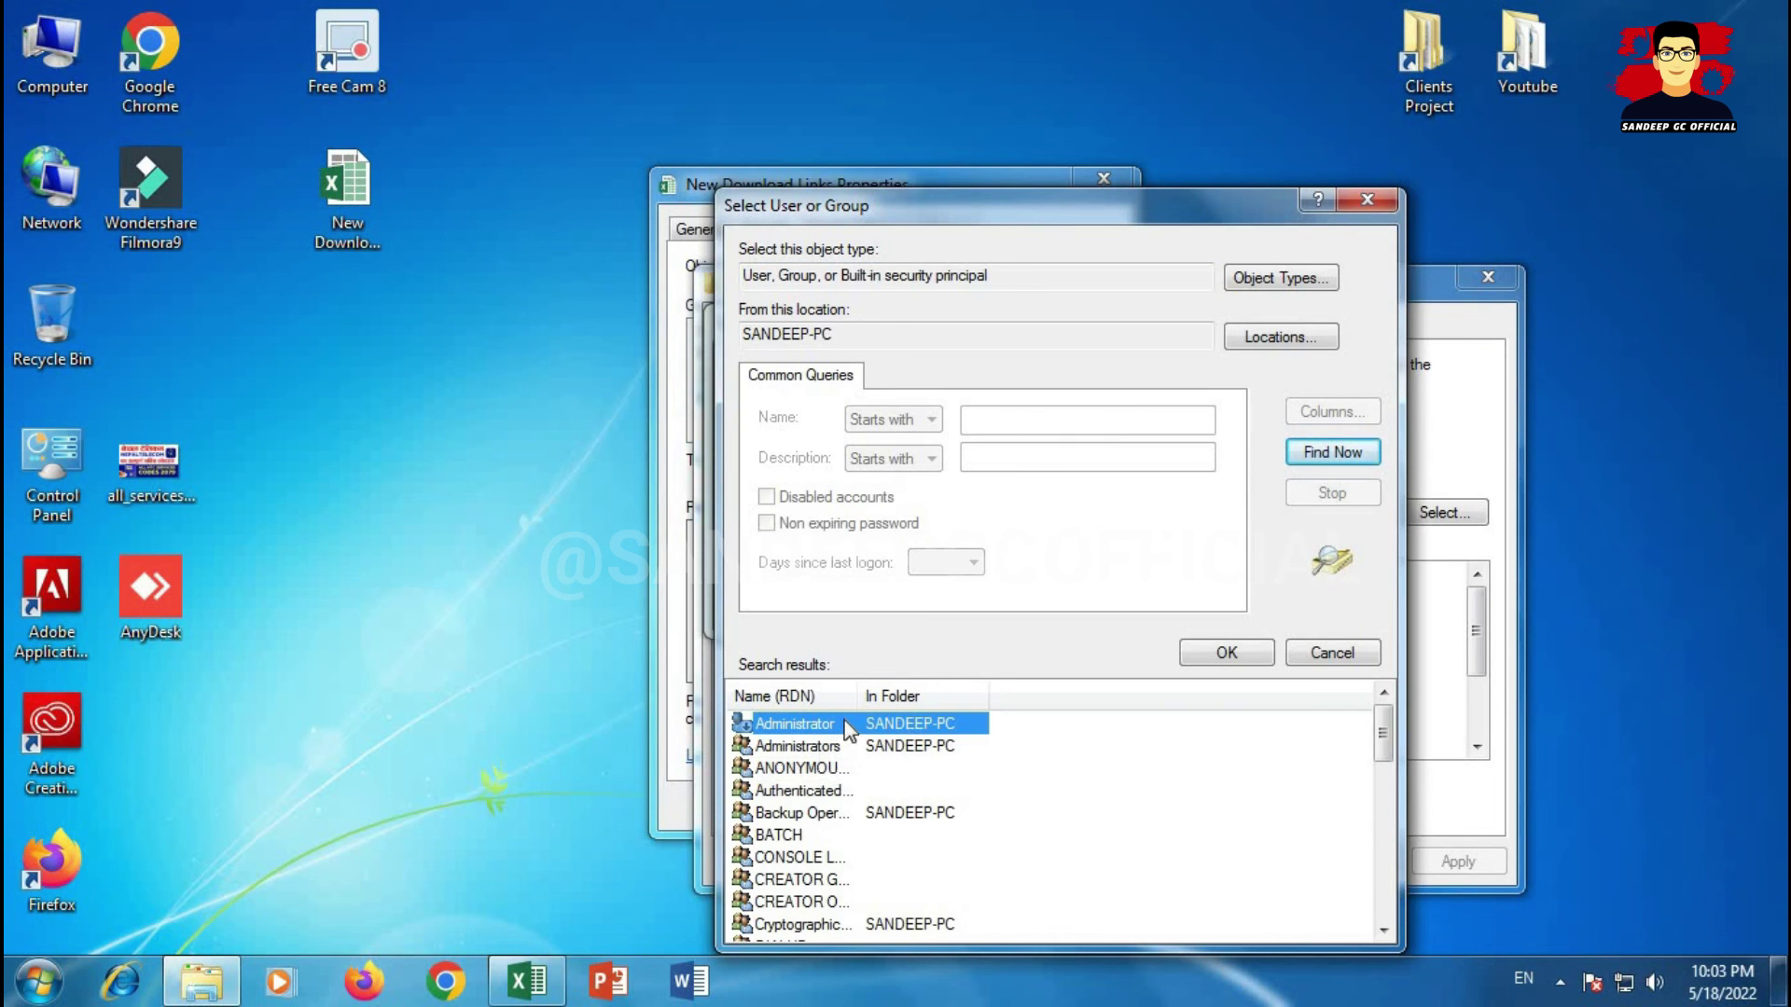
pyautogui.scroll(-5, 849, 732)
pyautogui.doubleClick(821, 746)
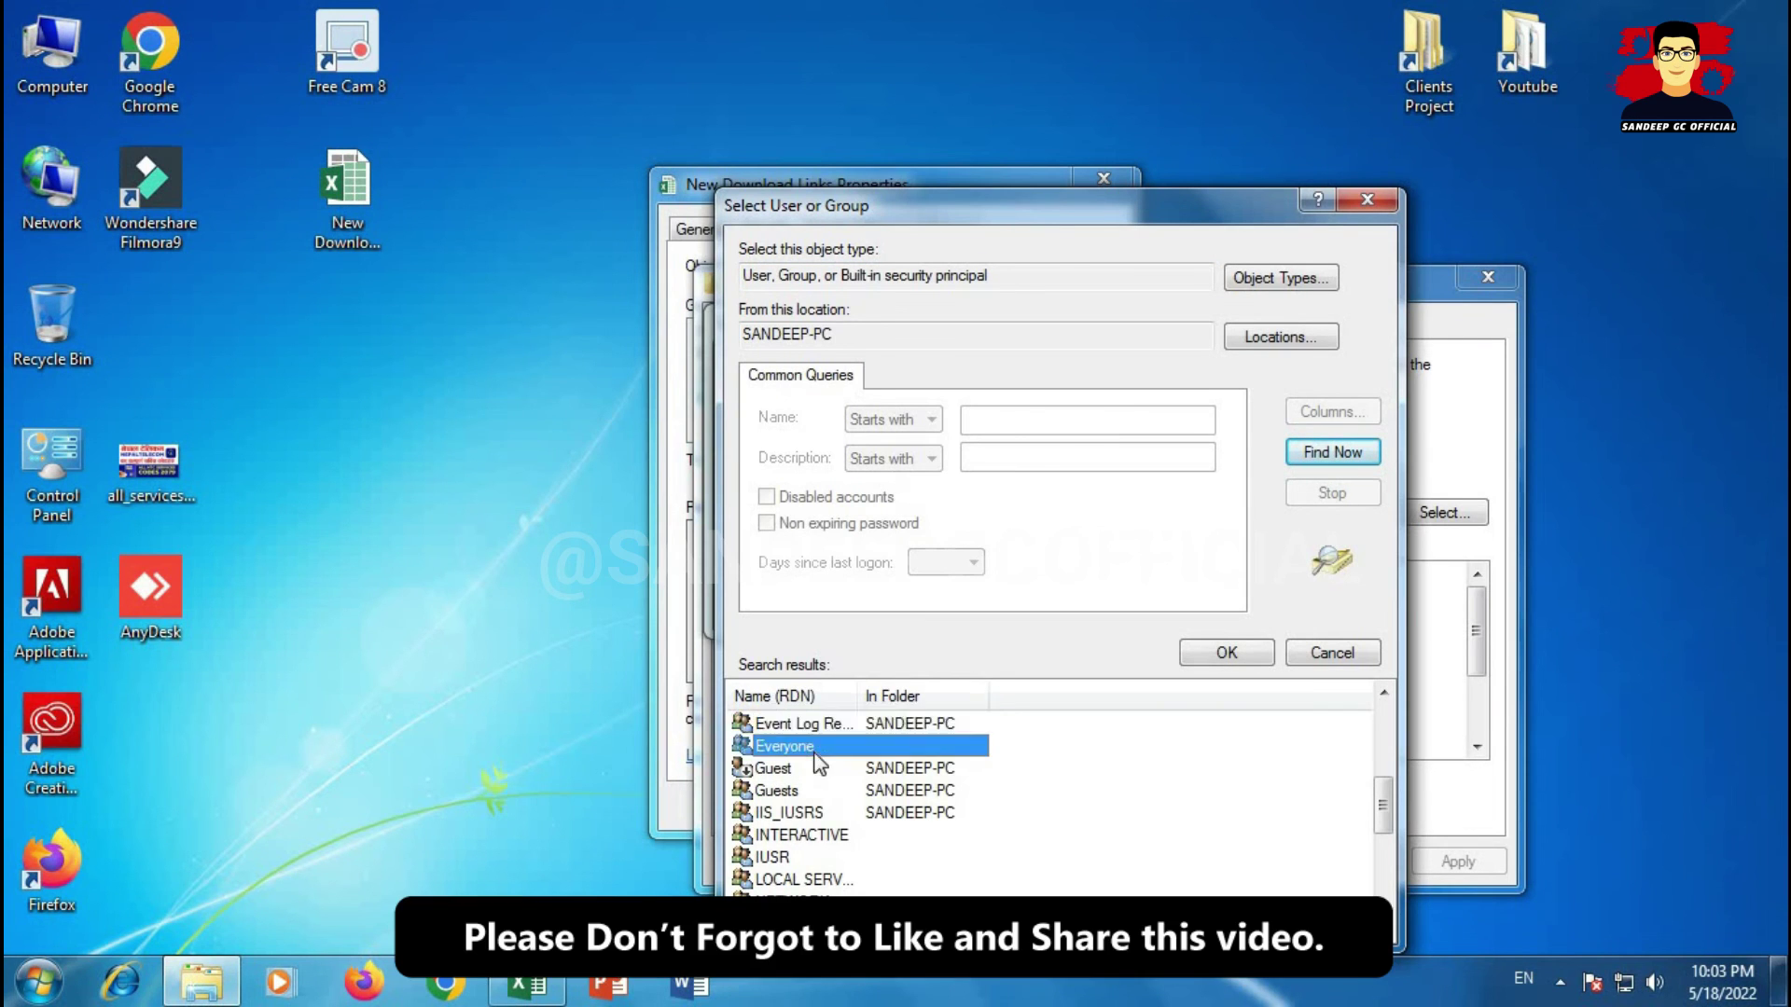
pyautogui.click(1154, 605)
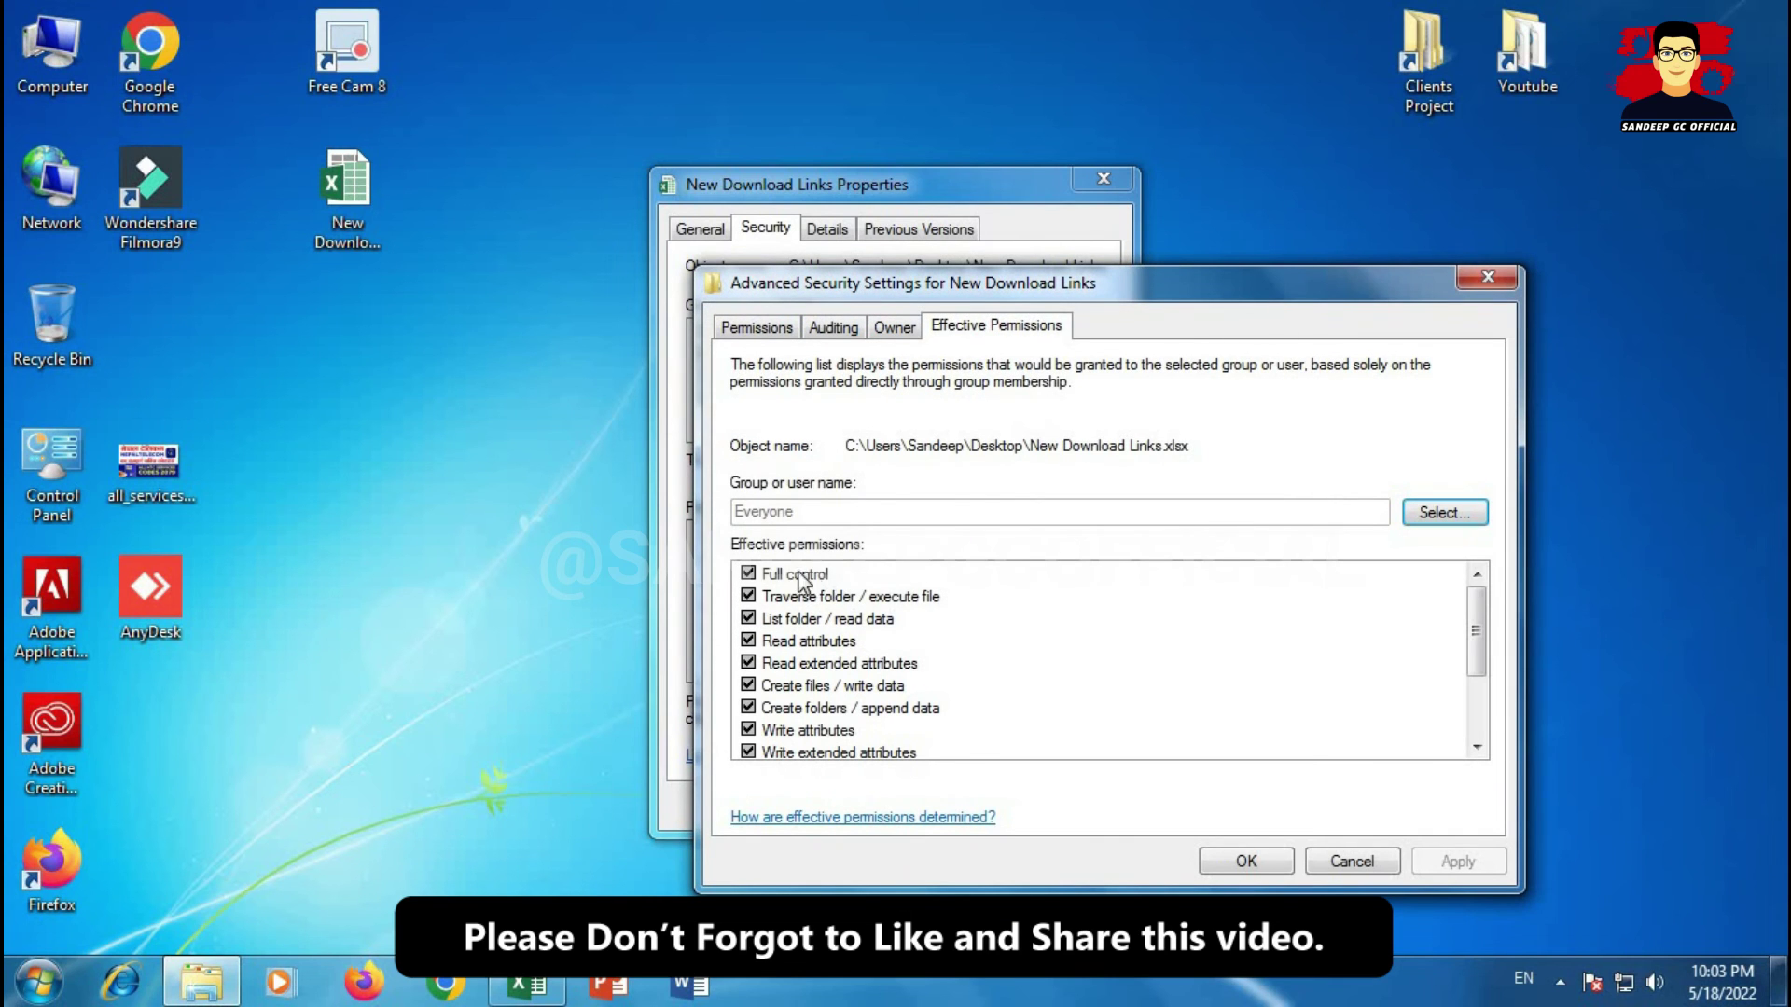
pyautogui.click(768, 578)
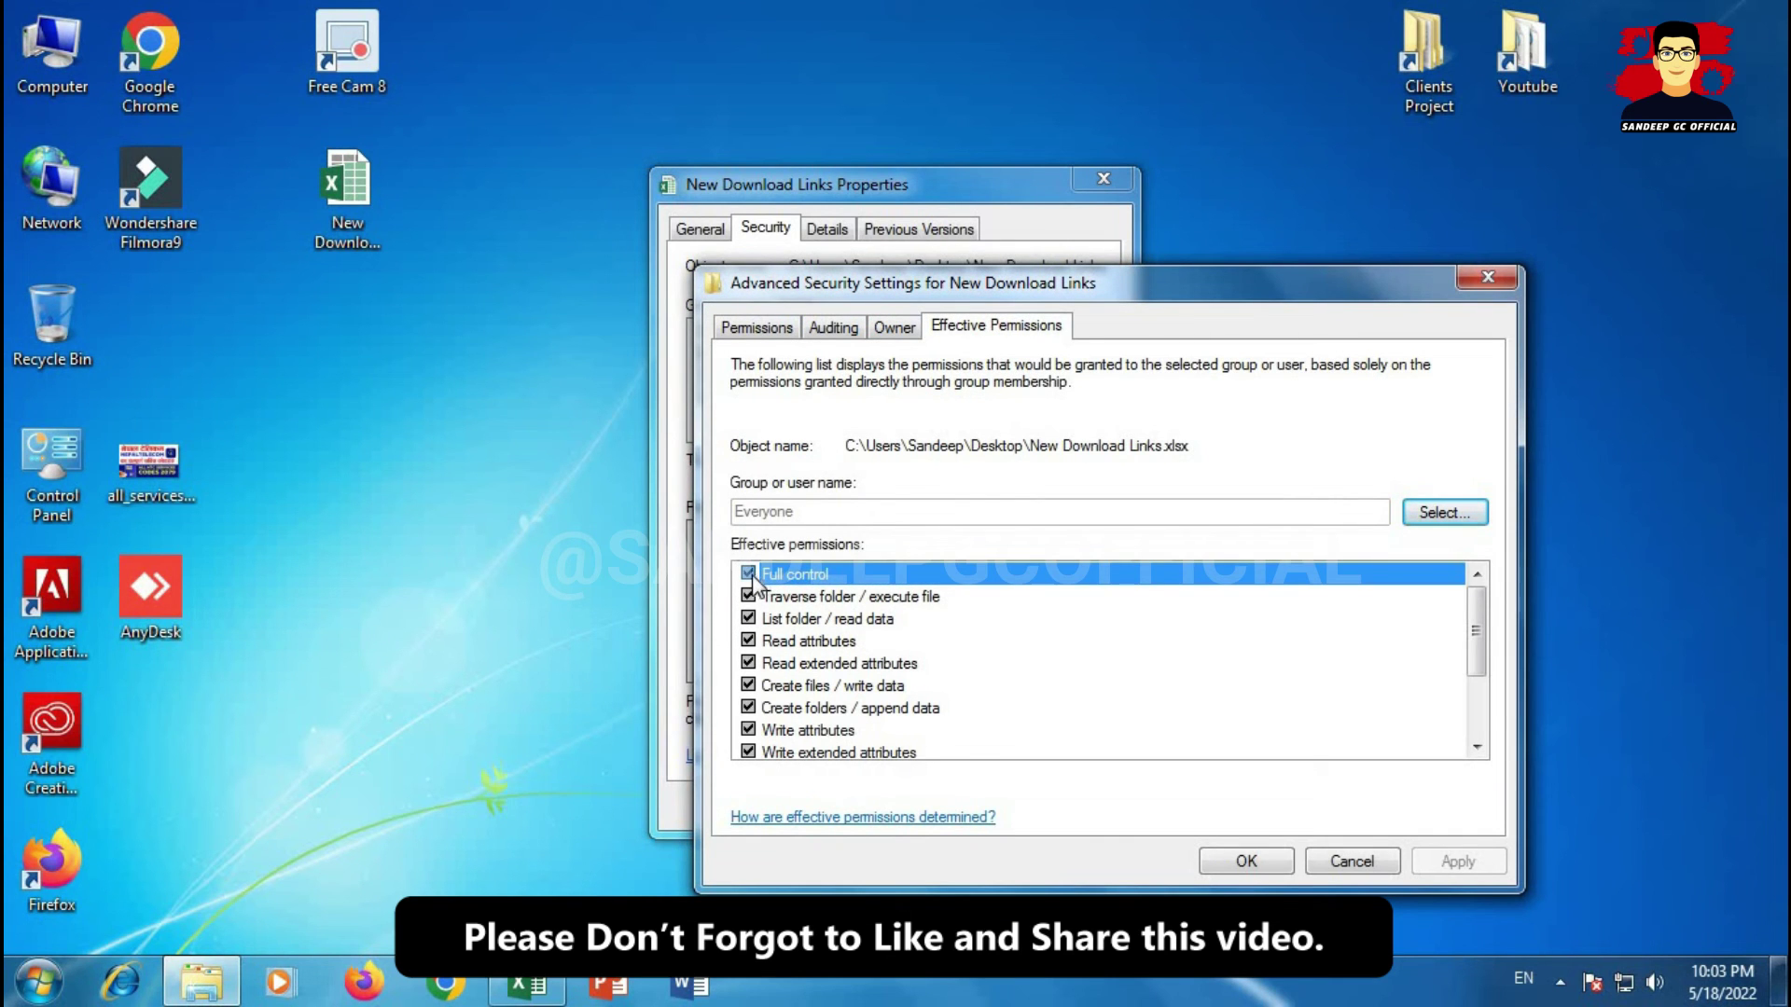
pyautogui.click(1262, 858)
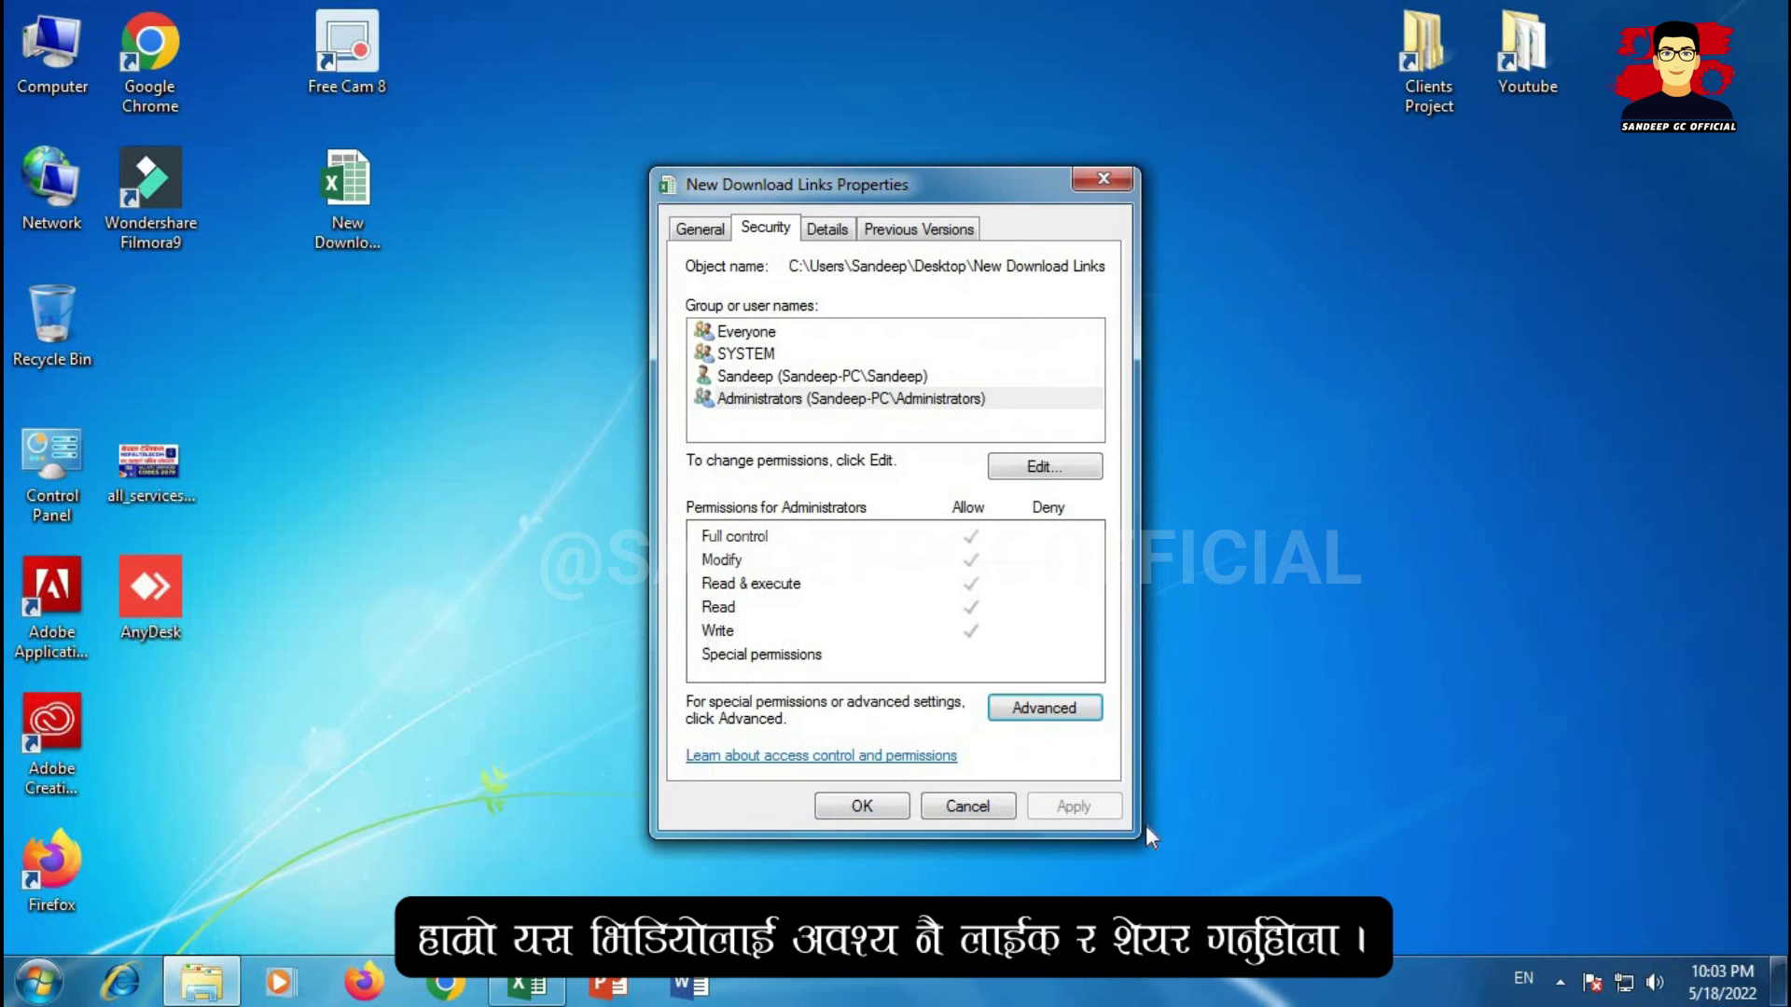
# Step: Examine the workbook's file details and previous versions, and return to its security settings
pyautogui.click(841, 233)
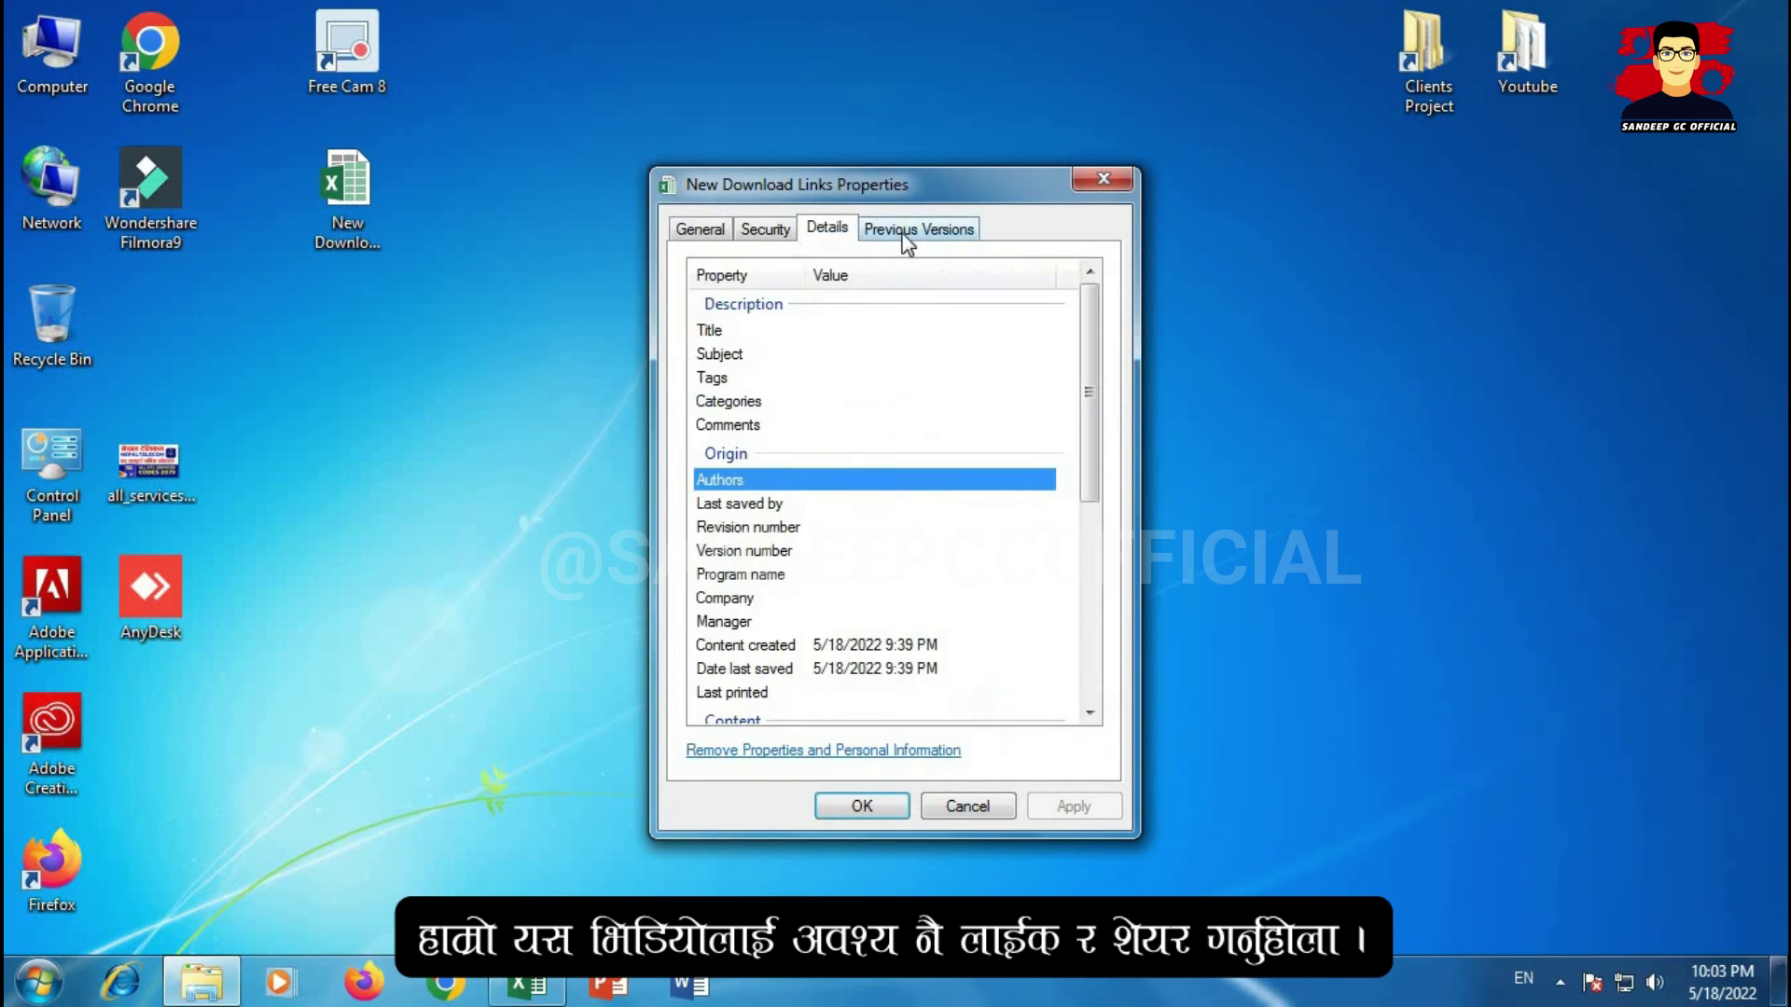
pyautogui.click(906, 231)
pyautogui.click(761, 230)
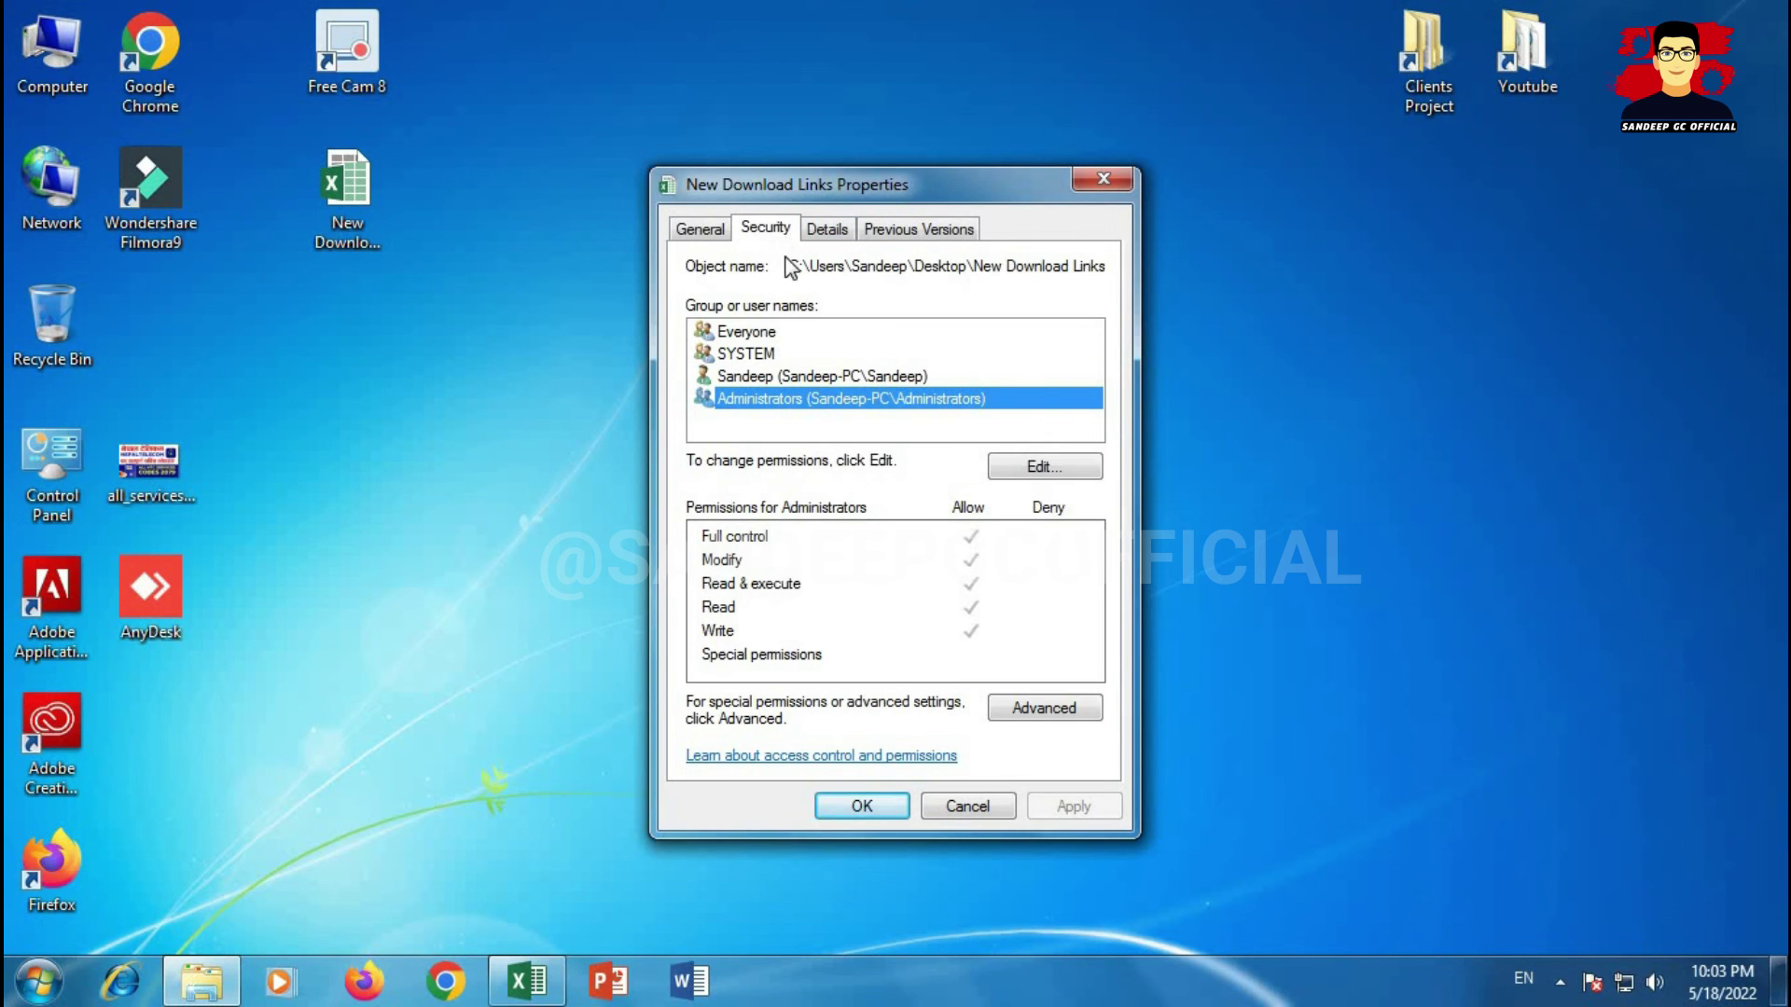
# Step: Review the permissions of the Everyone, SYSTEM, personal account and Administrators entries, and confirm and close the file's properties
pyautogui.click(758, 336)
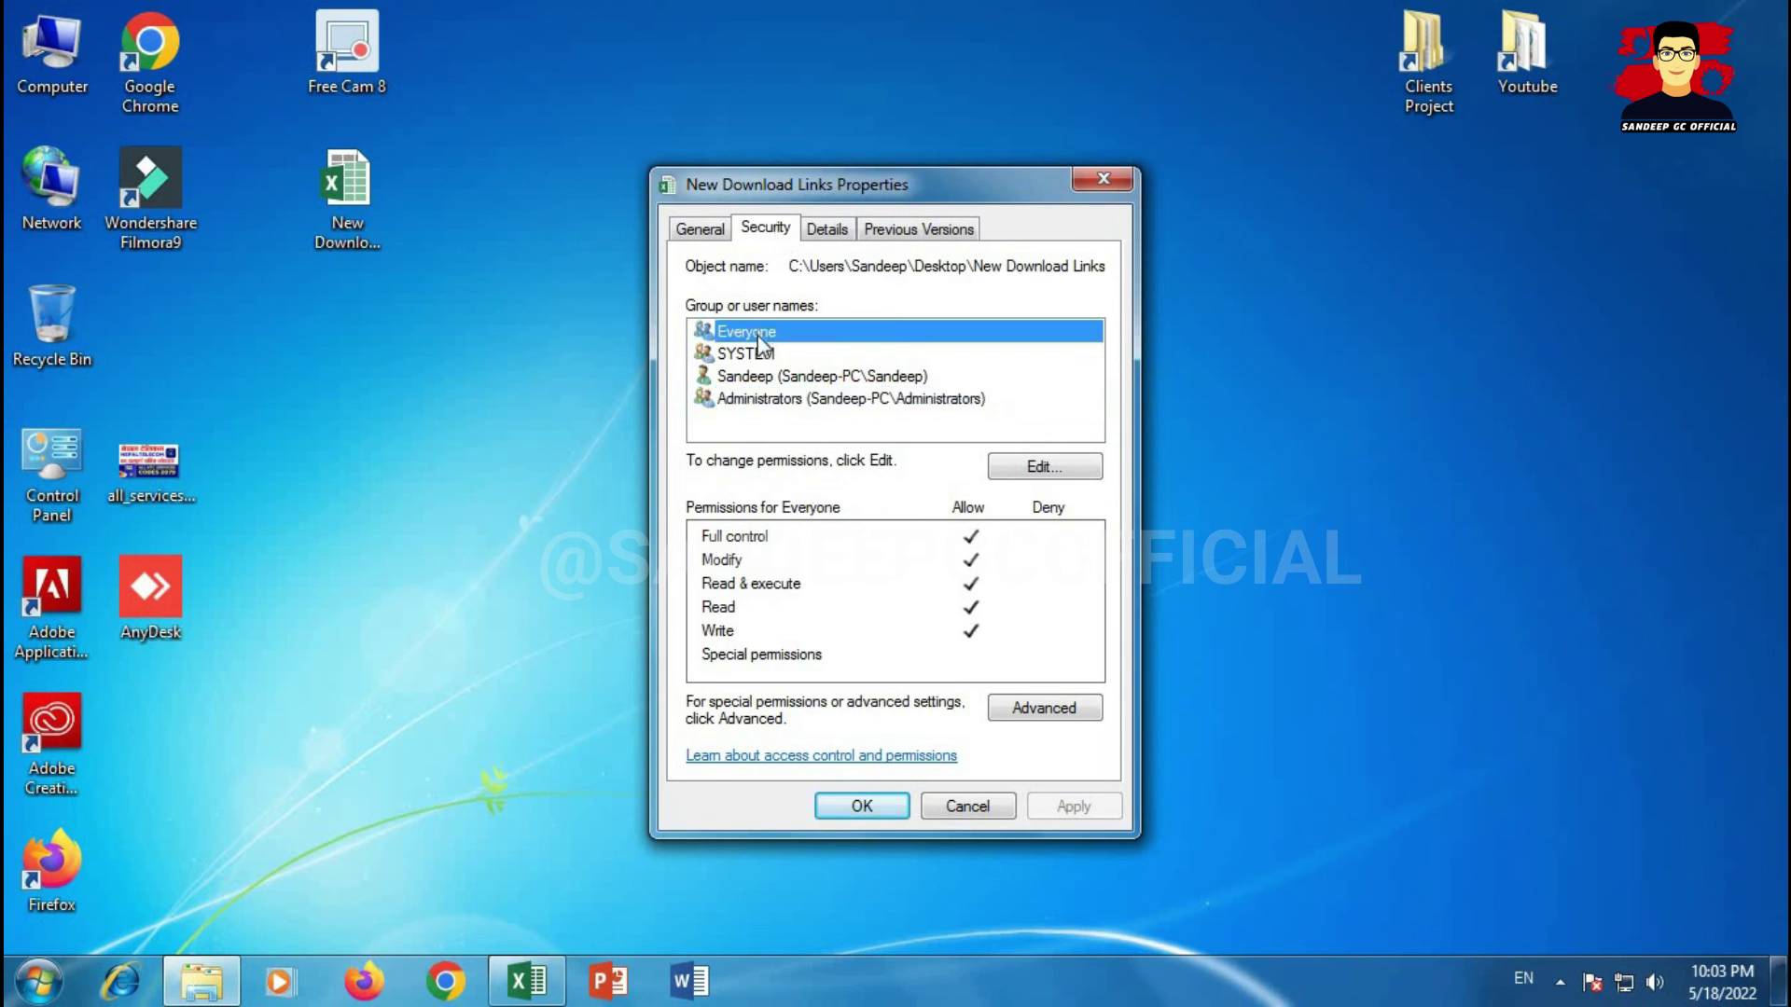
pyautogui.click(746, 355)
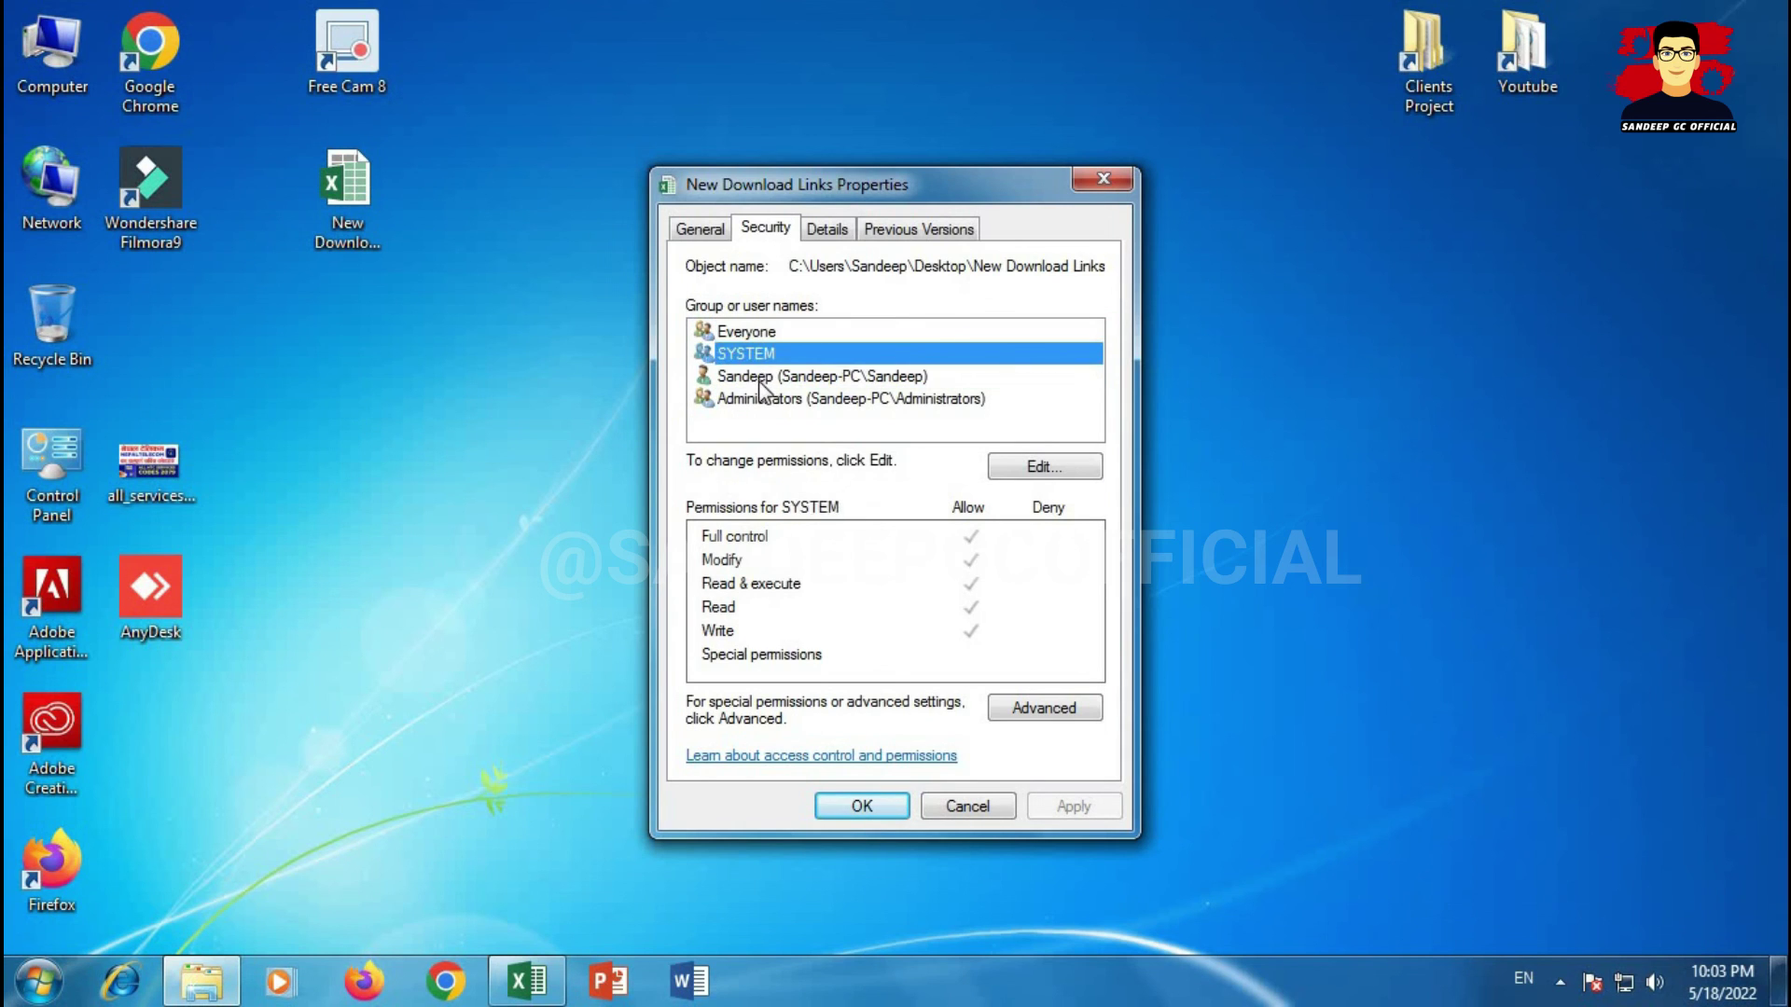
pyautogui.click(757, 378)
pyautogui.click(780, 407)
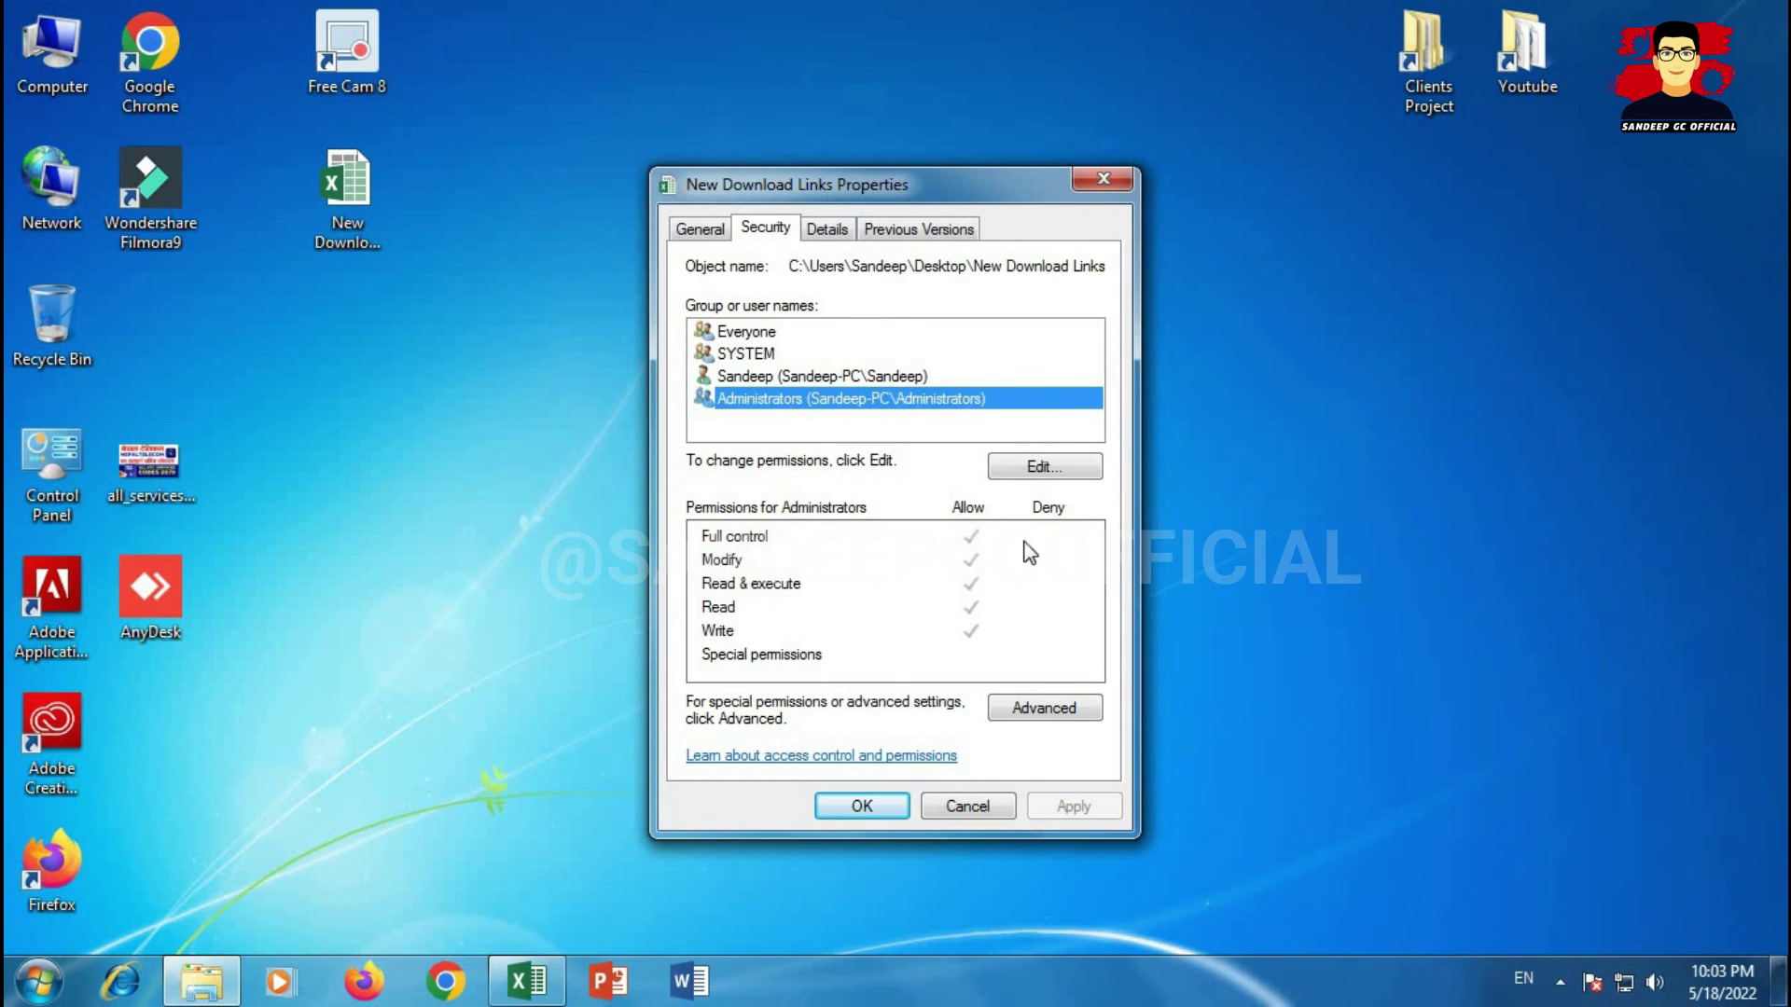
pyautogui.click(879, 808)
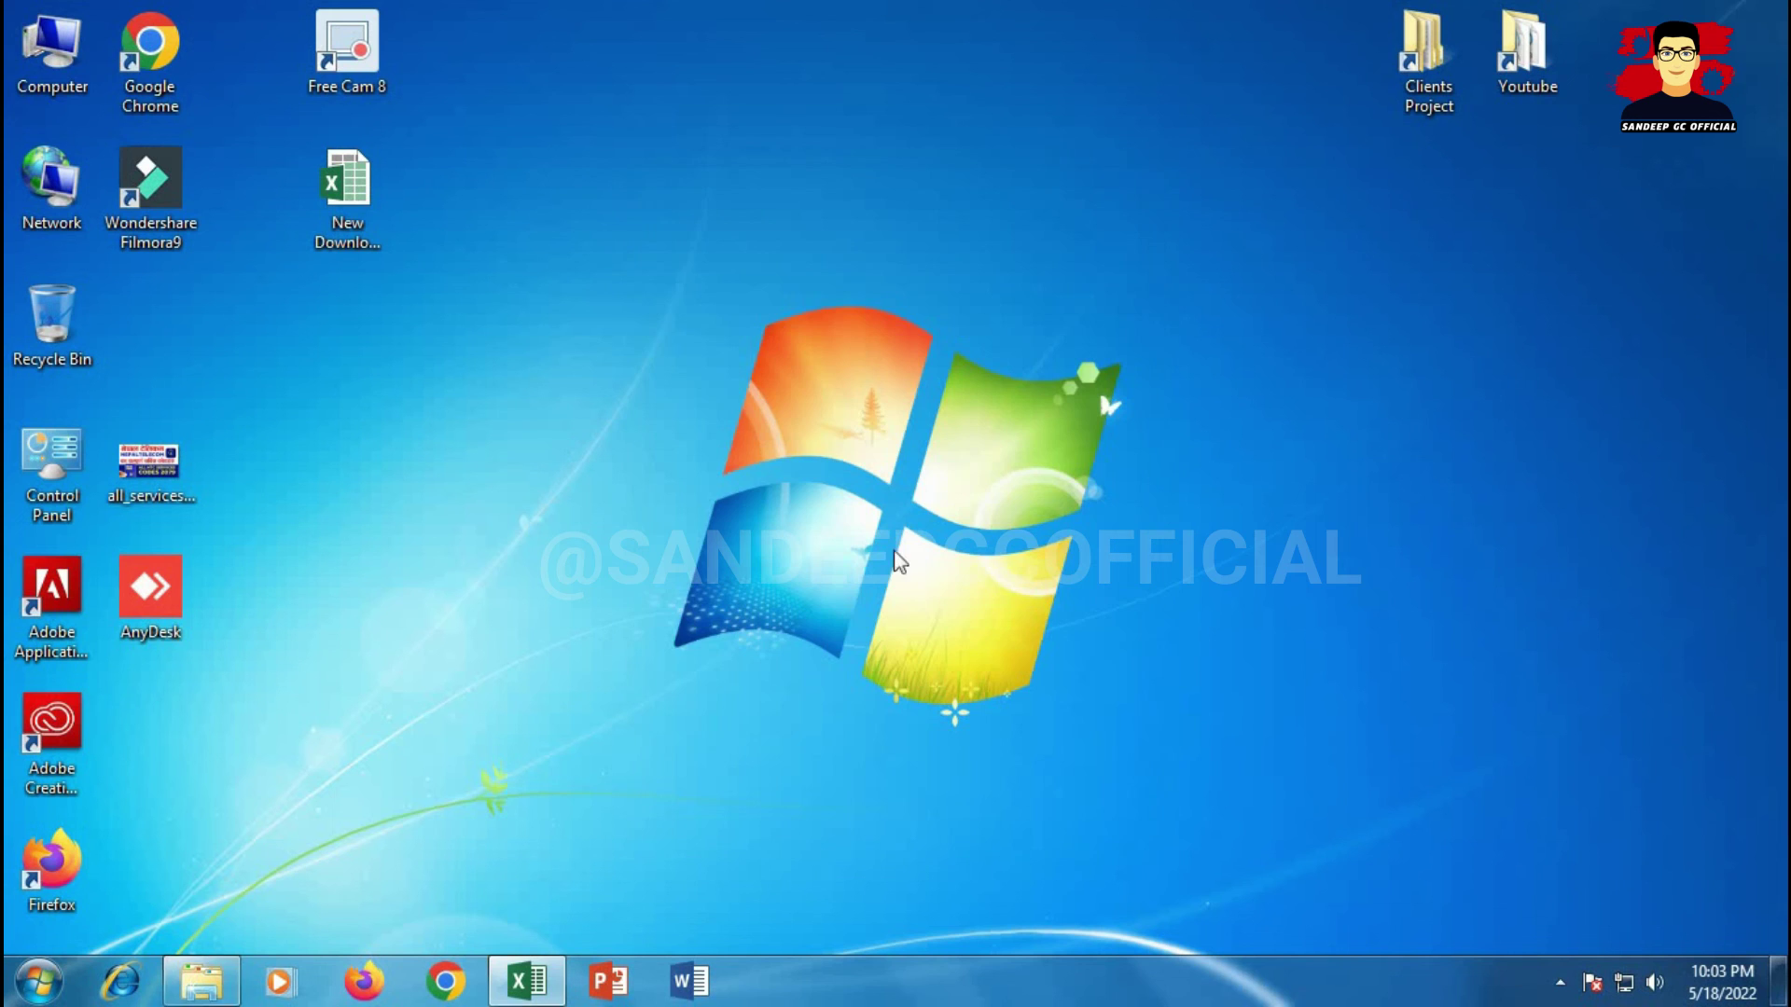
# Step: Deselect the New Download Links workbook and refresh the desktop several times
pyautogui.click(336, 220)
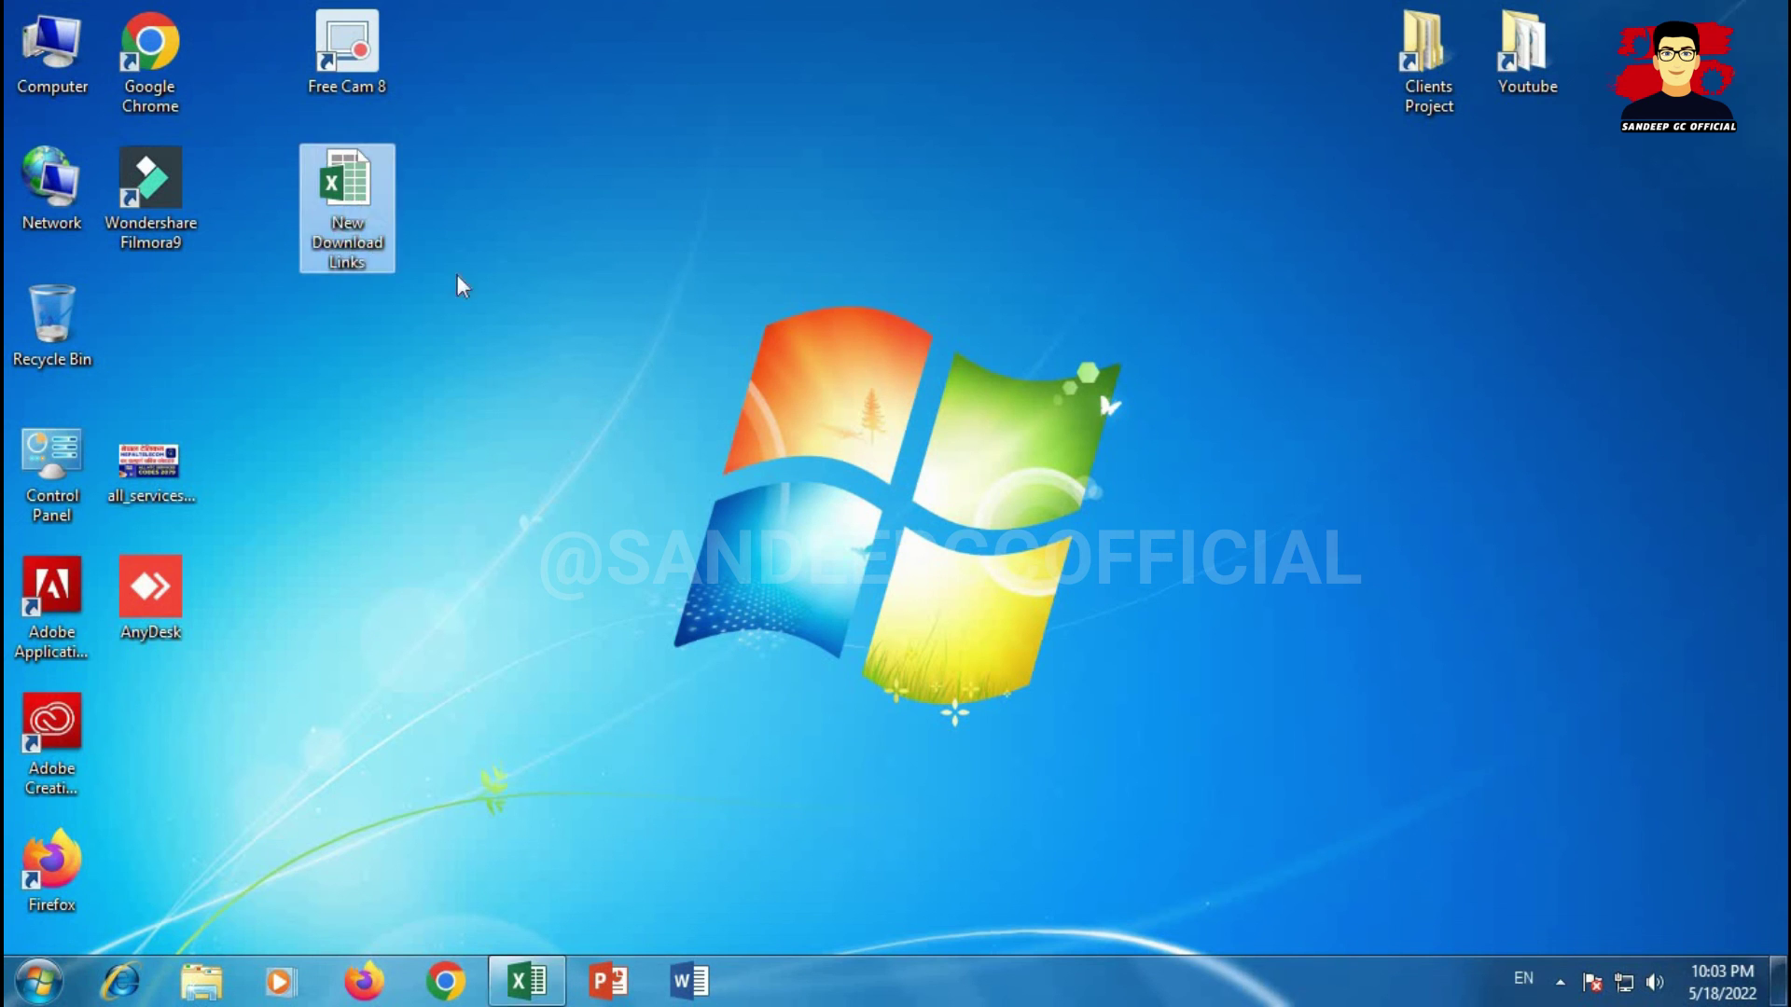
pyautogui.click(622, 321)
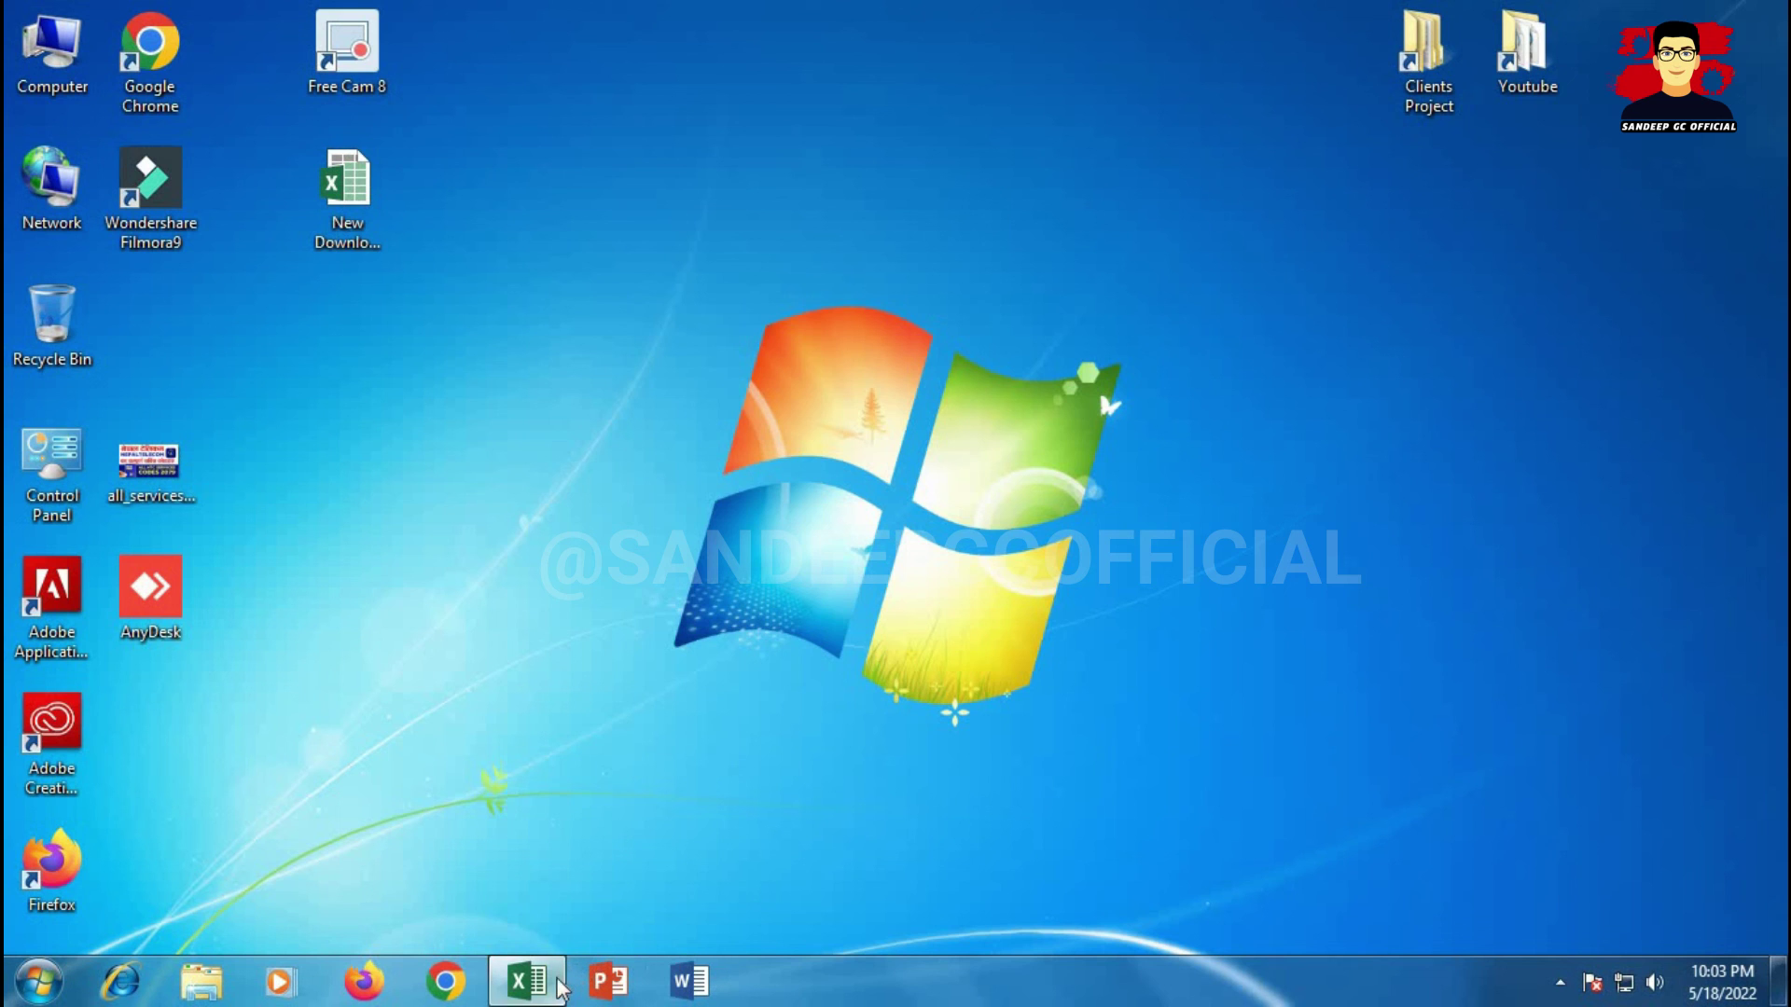
pyautogui.rightClick(695, 447)
pyautogui.click(767, 530)
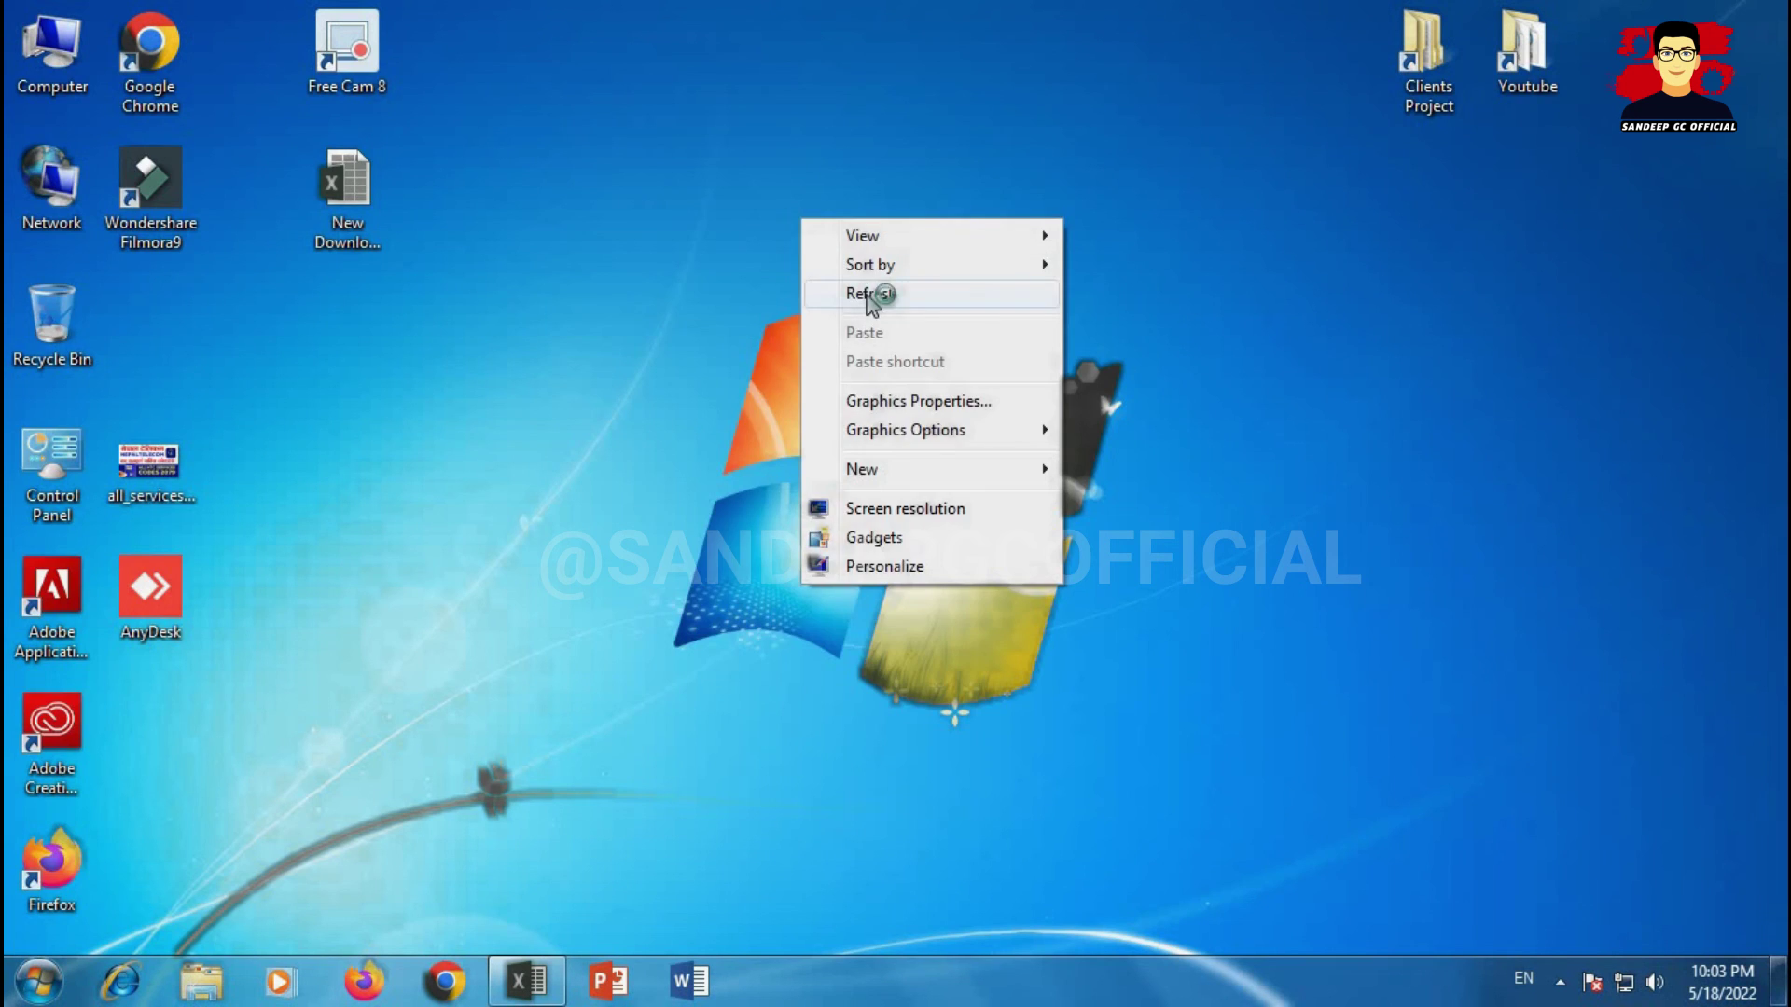
pyautogui.click(870, 296)
pyautogui.rightClick(709, 328)
pyautogui.click(763, 396)
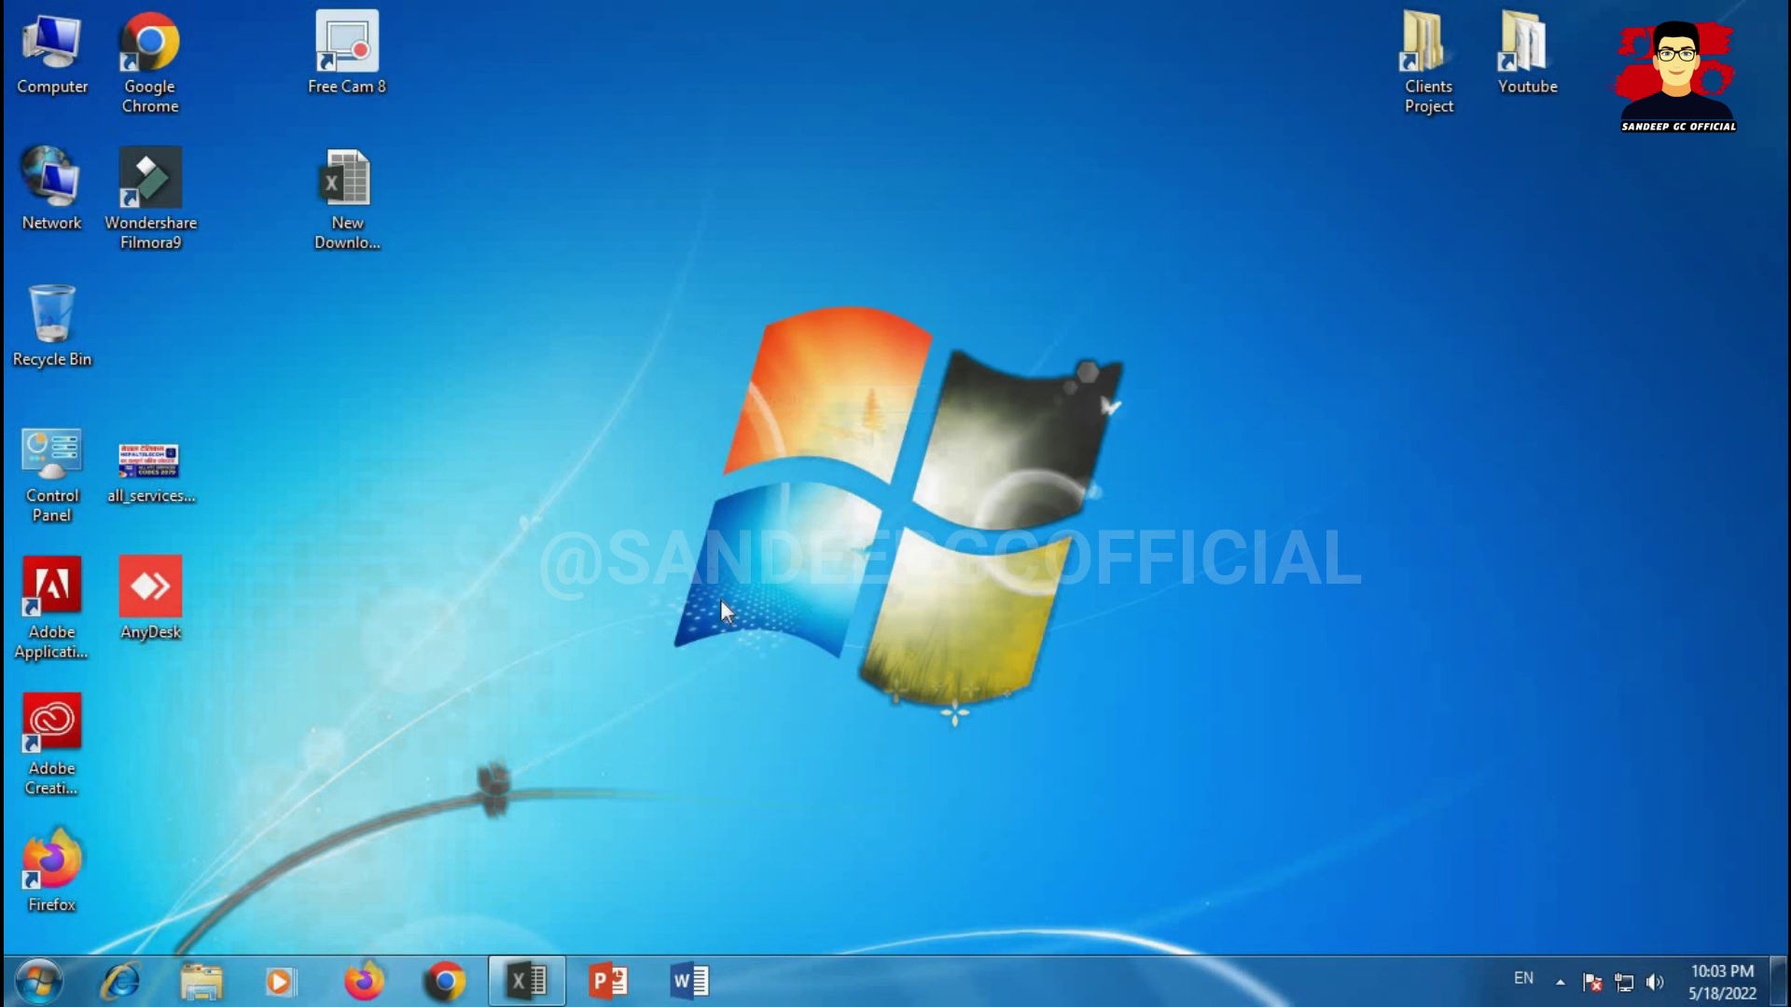